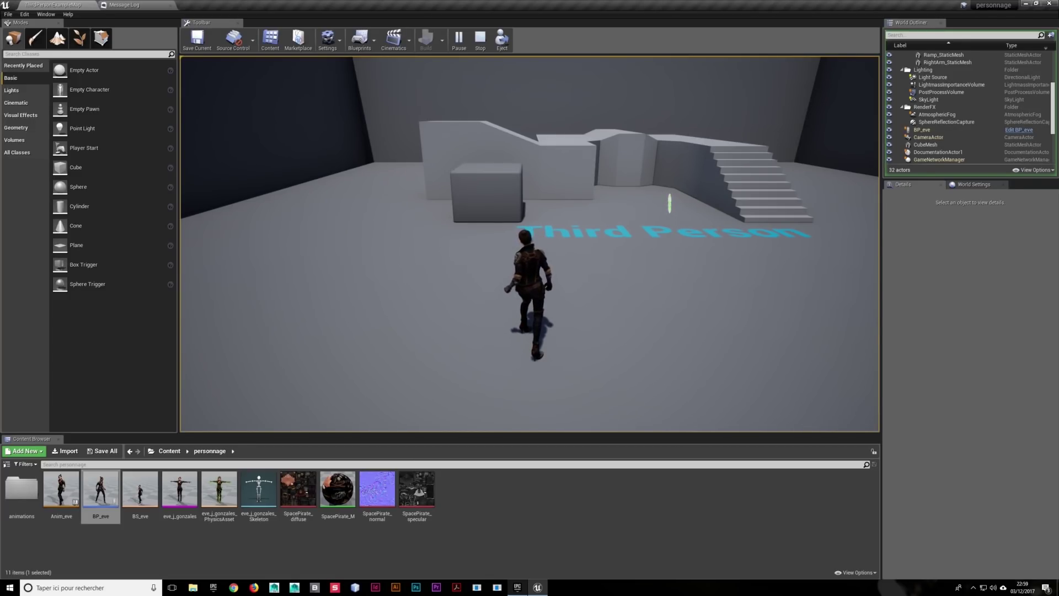
Stop the BP_eve play-test and return to editing ThirdPersonExampleMap
{"action": "key", "text": "Escape"}
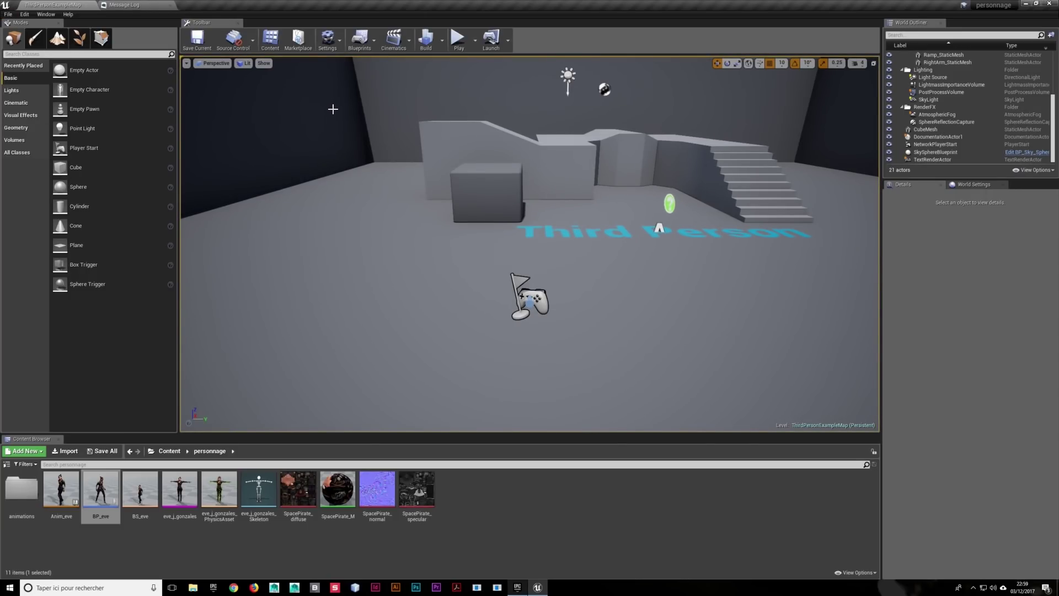
Open Project Settings at Engine > Input, showing the Jump action and six axis mappings
{"action": "left_click", "coordinate": [329, 39]}
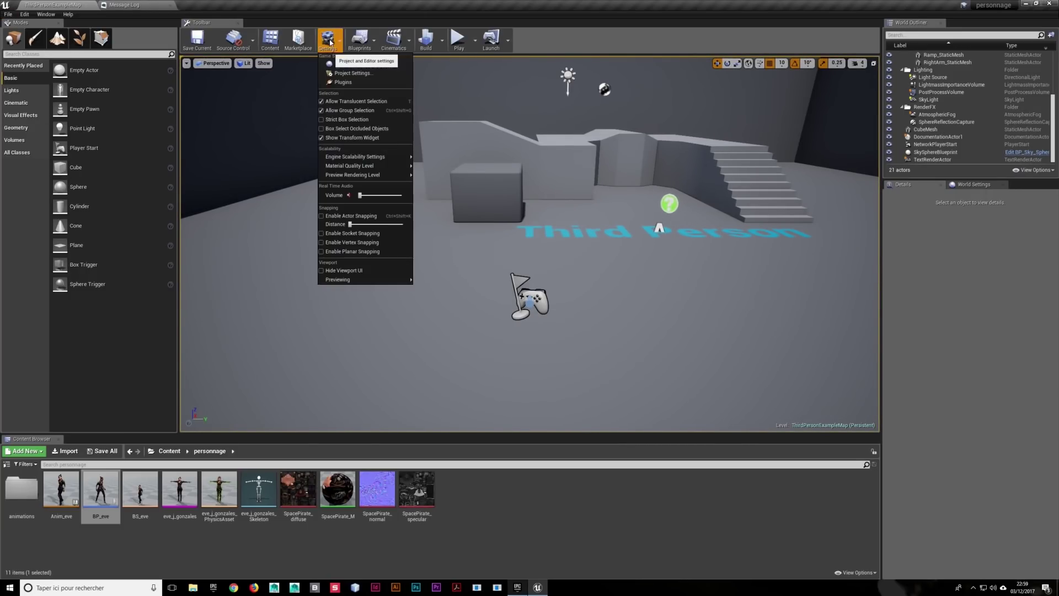
{"action": "left_click", "coordinate": [363, 77]}
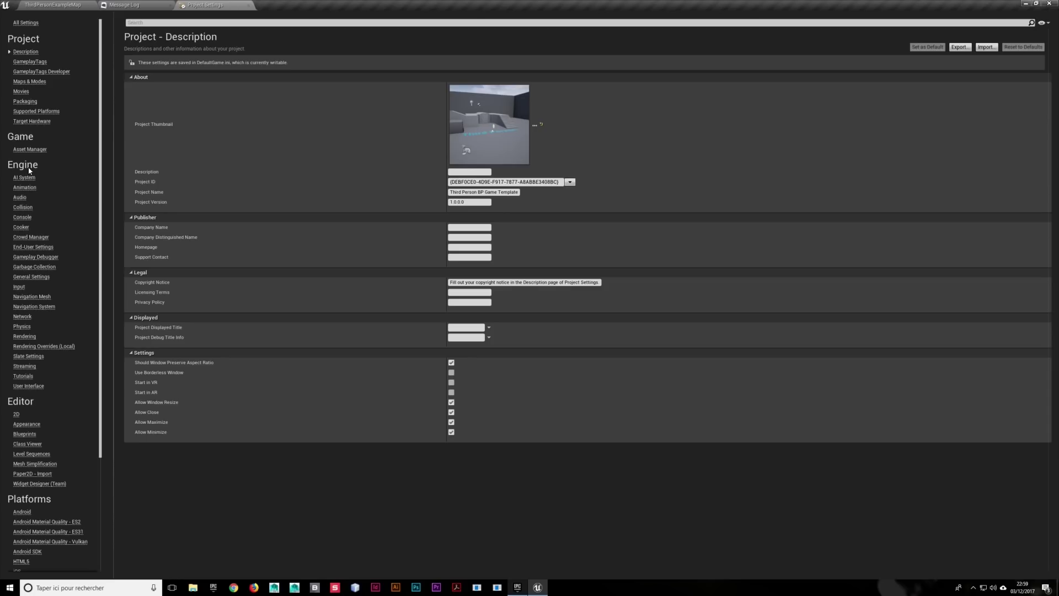
{"action": "left_click", "coordinate": [20, 287]}
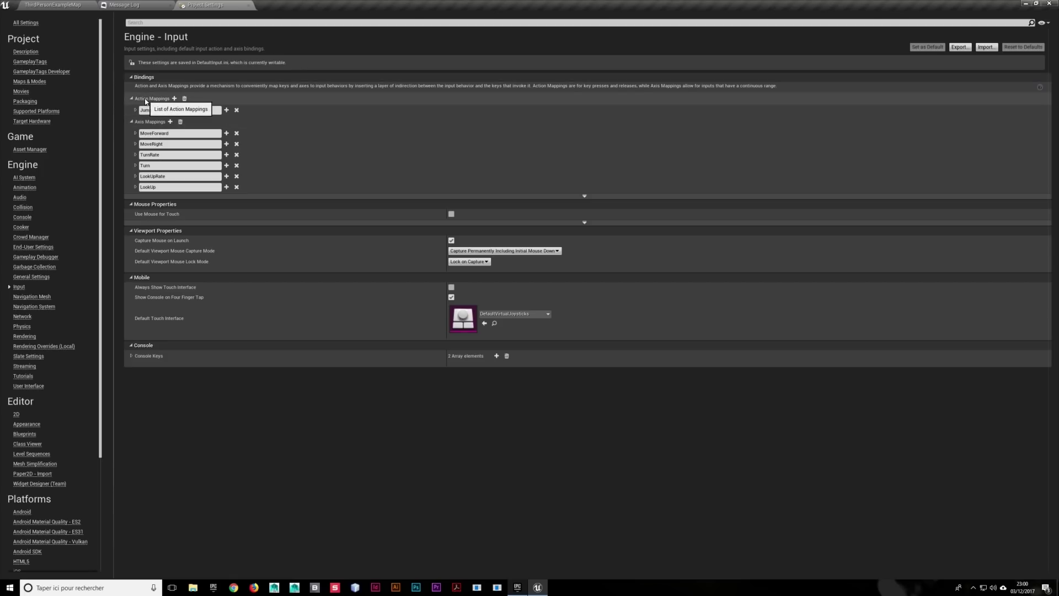
Add a new action mapping named testAction
{"action": "left_click", "coordinate": [174, 99]}
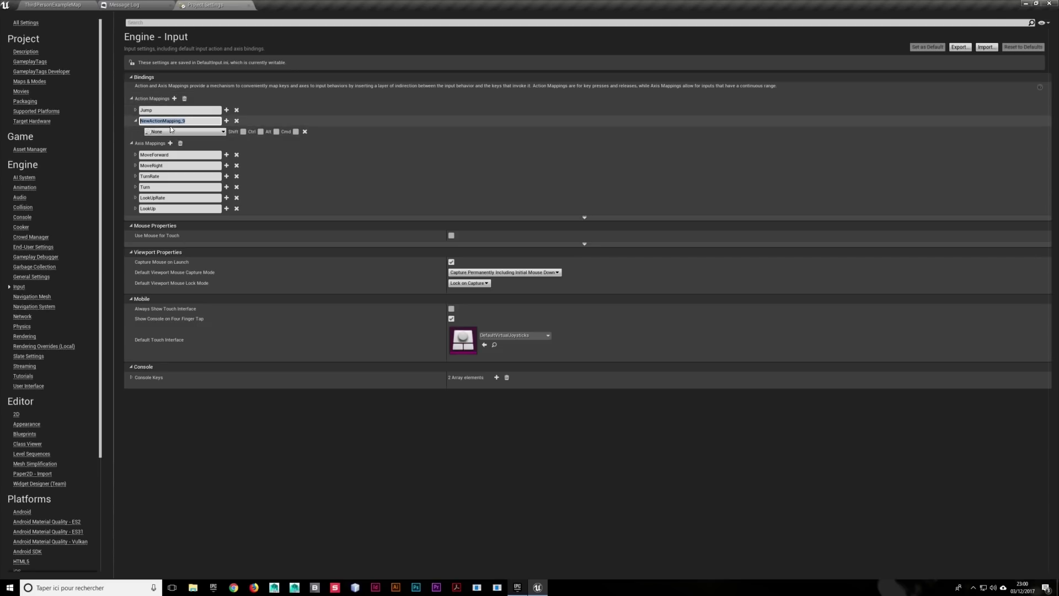
{"action": "type", "text": "tio"}
{"action": "type", "text": "n"}
{"action": "key", "text": "Return"}
Bind testAction to the T key and add a new axis mapping entry
{"action": "left_click", "coordinate": [169, 133]}
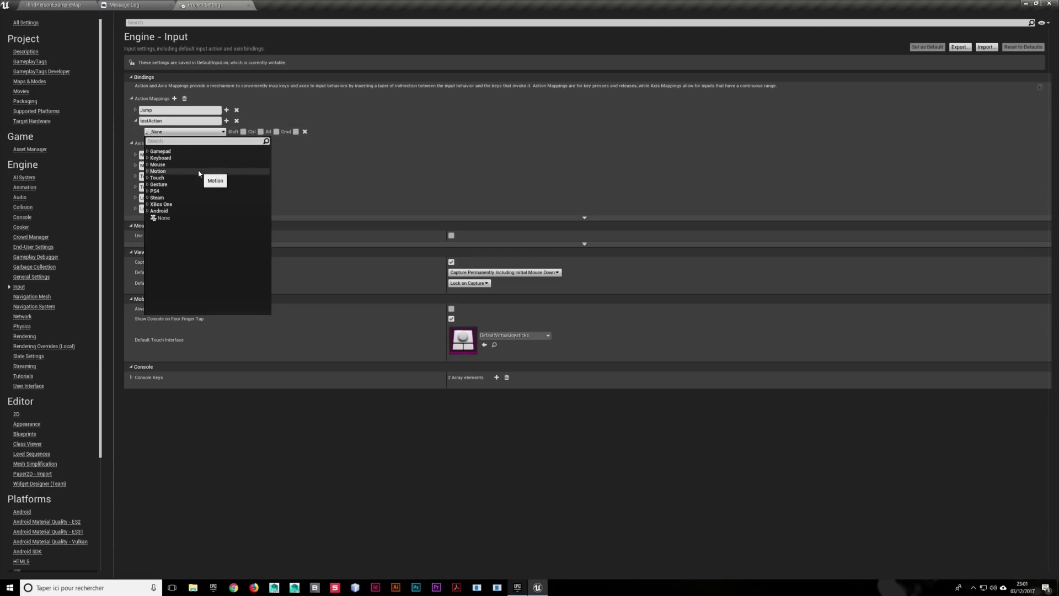
{"action": "type", "text": "t"}
{"action": "scroll", "coordinate": [201, 256], "scroll_direction": "down", "scroll_amount": 3}
{"action": "scroll", "coordinate": [203, 238], "scroll_direction": "down", "scroll_amount": 2}
{"action": "scroll", "coordinate": [203, 231], "scroll_direction": "down", "scroll_amount": 3}
{"action": "scroll", "coordinate": [203, 231], "scroll_direction": "down", "scroll_amount": 3}
{"action": "scroll", "coordinate": [206, 223], "scroll_direction": "down", "scroll_amount": 3}
{"action": "scroll", "coordinate": [208, 219], "scroll_direction": "down", "scroll_amount": 3}
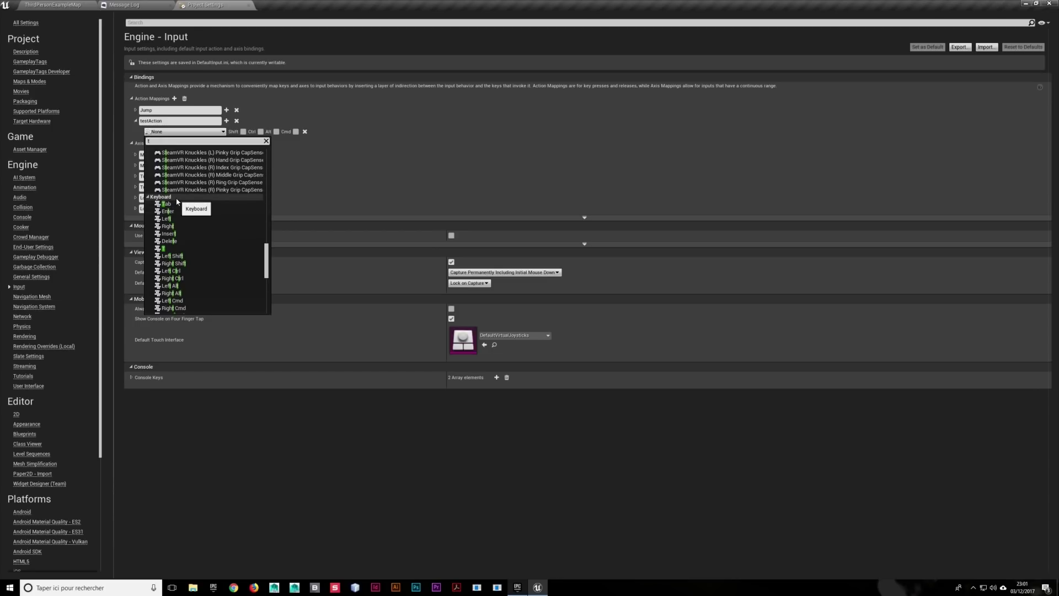
{"action": "left_click", "coordinate": [171, 253]}
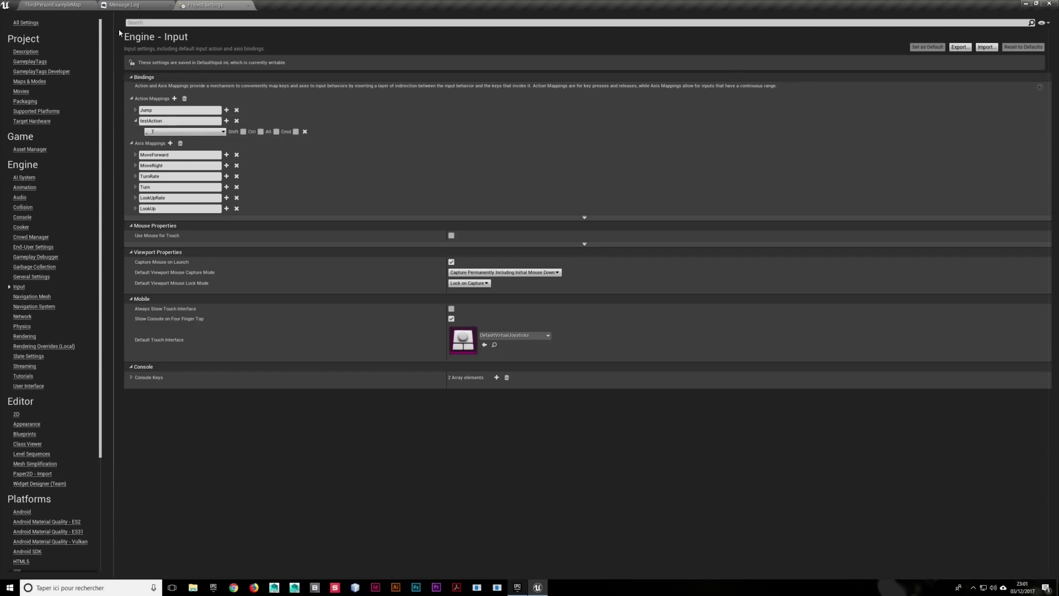
{"action": "left_click", "coordinate": [170, 143]}
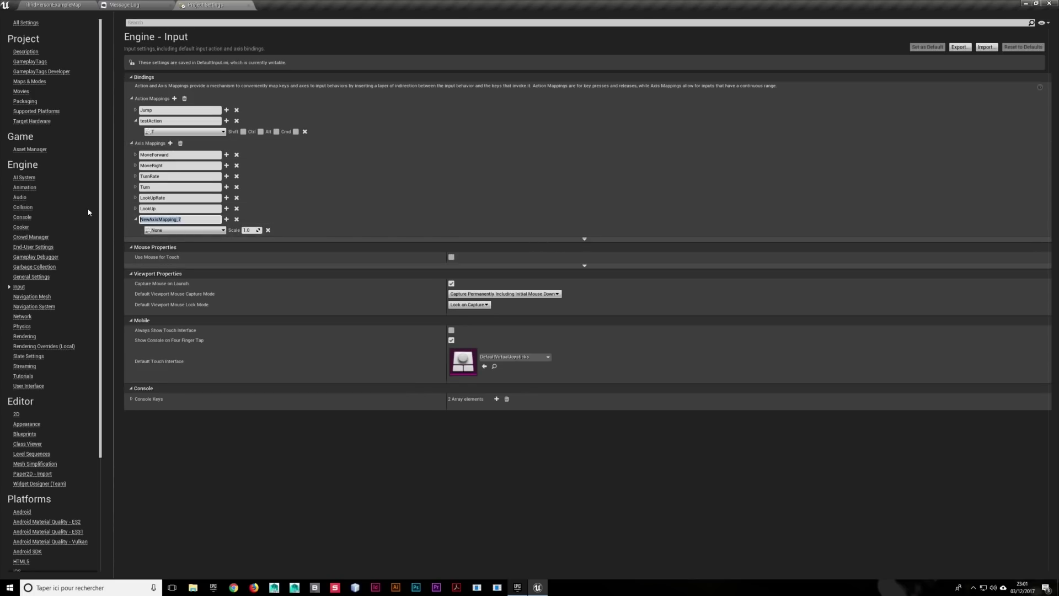
Name the new axis mapping testAxis and bind it to the F key at scale 1.0
{"action": "type", "text": "testAxis"}
{"action": "left_click", "coordinate": [172, 231]}
{"action": "type", "text": "f"}
{"action": "scroll", "coordinate": [210, 298], "scroll_direction": "down", "scroll_amount": 3}
{"action": "scroll", "coordinate": [217, 310], "scroll_direction": "down", "scroll_amount": 3}
{"action": "scroll", "coordinate": [206, 320], "scroll_direction": "down", "scroll_amount": 2}
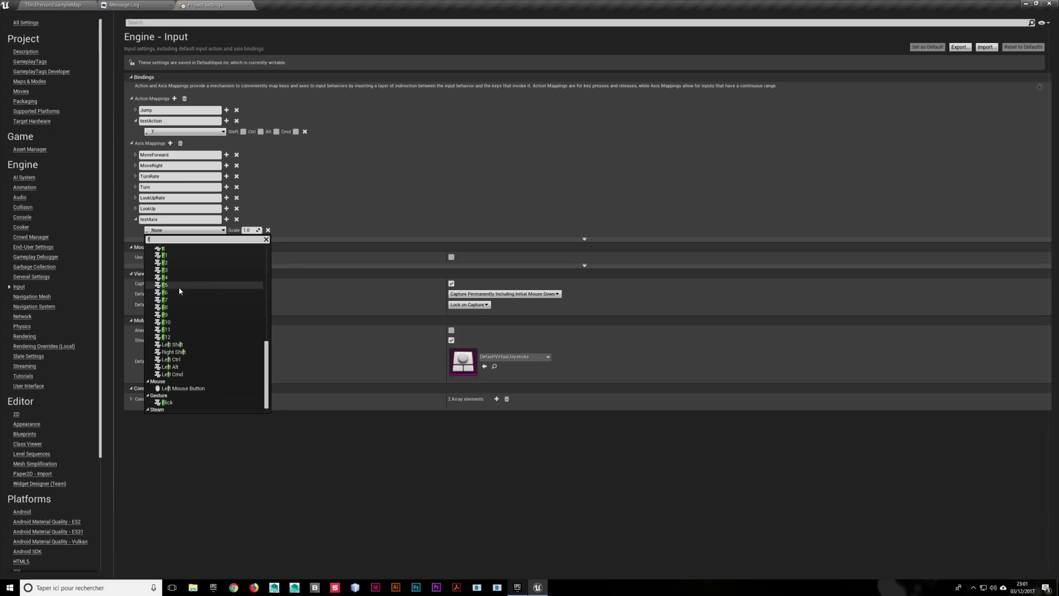
{"action": "scroll", "coordinate": [181, 297], "scroll_direction": "down", "scroll_amount": 1}
{"action": "left_click", "coordinate": [164, 287]}
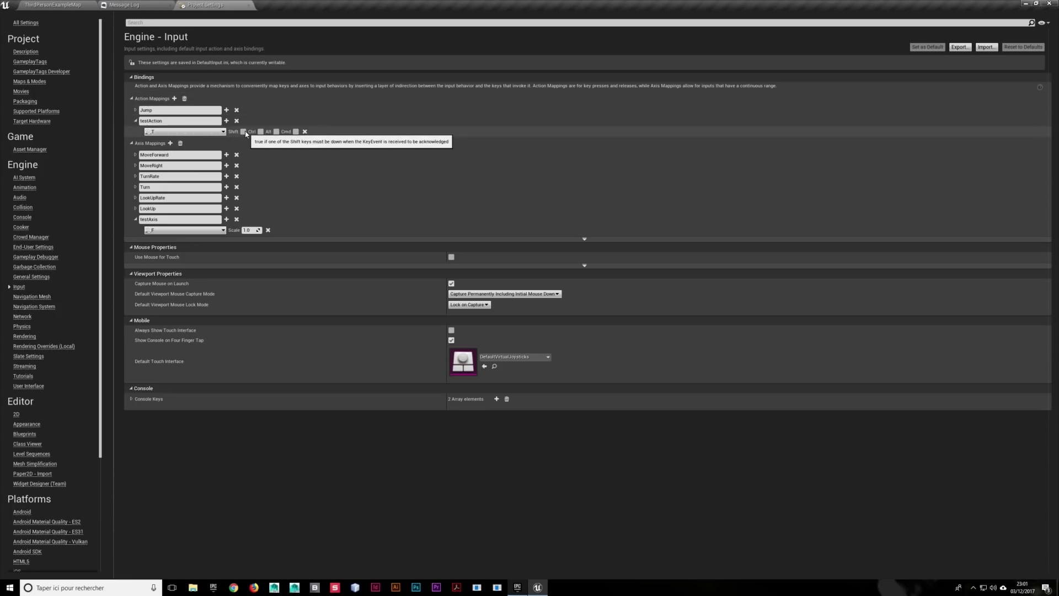
Toggle Shift, Ctrl, Alt and Cmd on testAction, then clear all four again
{"action": "left_click", "coordinate": [244, 132]}
{"action": "left_click", "coordinate": [261, 132]}
{"action": "left_click", "coordinate": [277, 132]}
{"action": "left_click", "coordinate": [296, 132]}
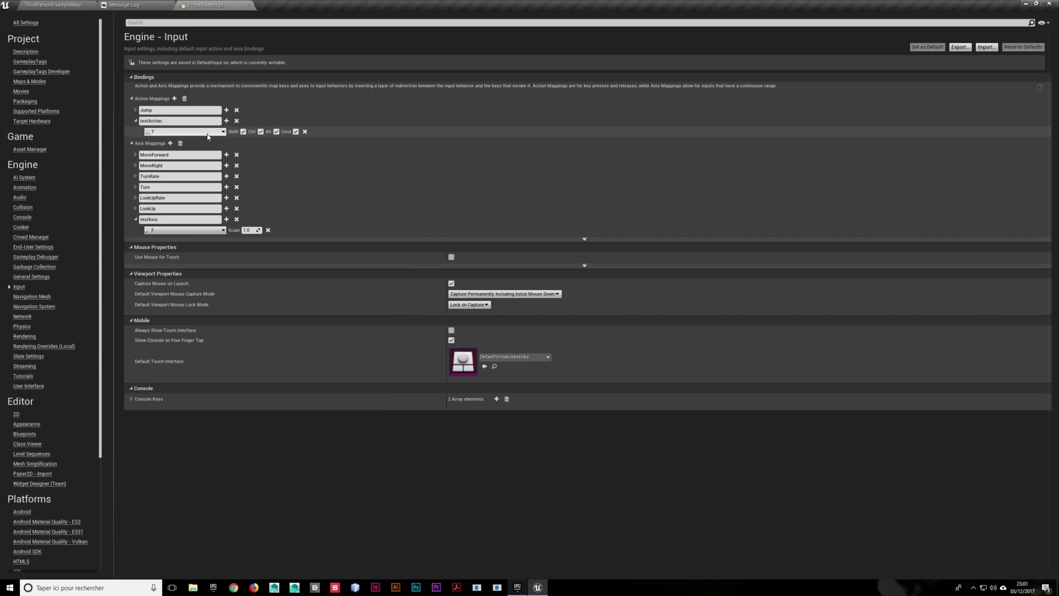
{"action": "left_click", "coordinate": [296, 132]}
{"action": "left_click", "coordinate": [276, 132]}
{"action": "left_click", "coordinate": [261, 132]}
{"action": "left_click", "coordinate": [243, 132]}
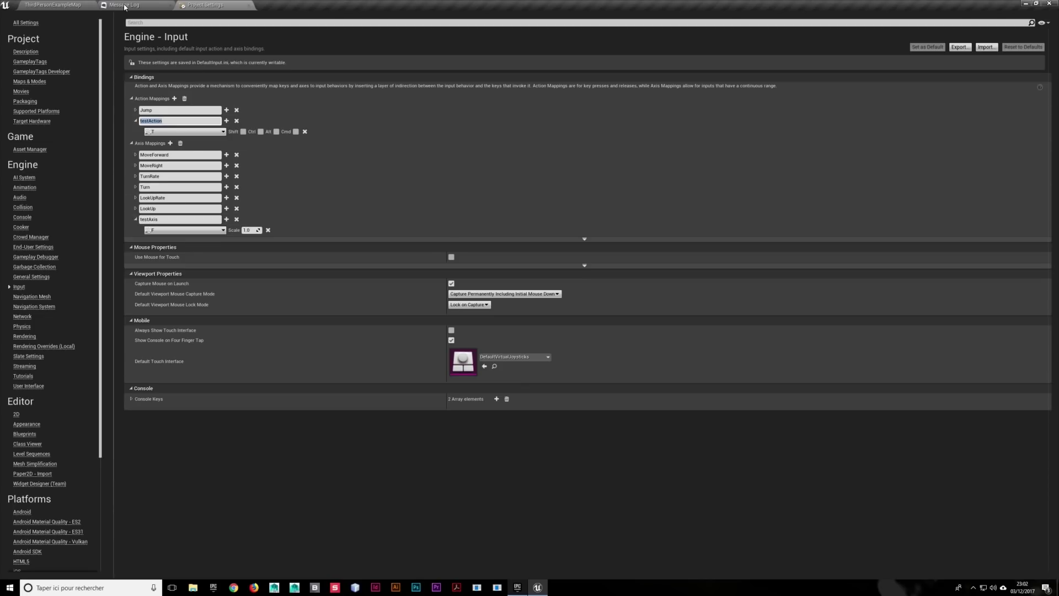
Open BP_eve from the Content Browser and add an InputAction testAction event to its Event Graph
{"action": "left_click", "coordinate": [62, 4]}
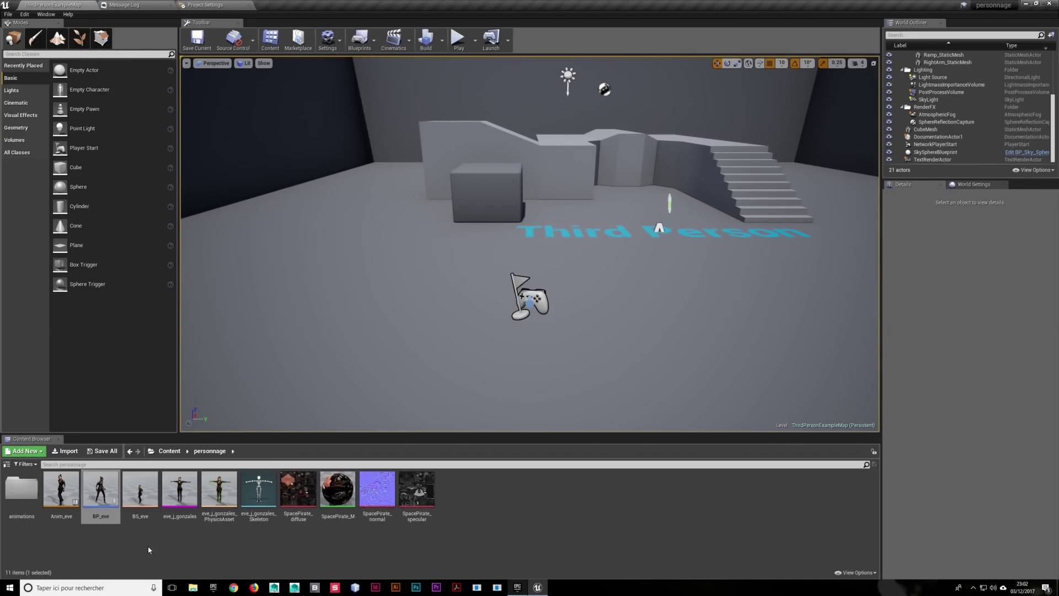
{"action": "double_click", "coordinate": [108, 483]}
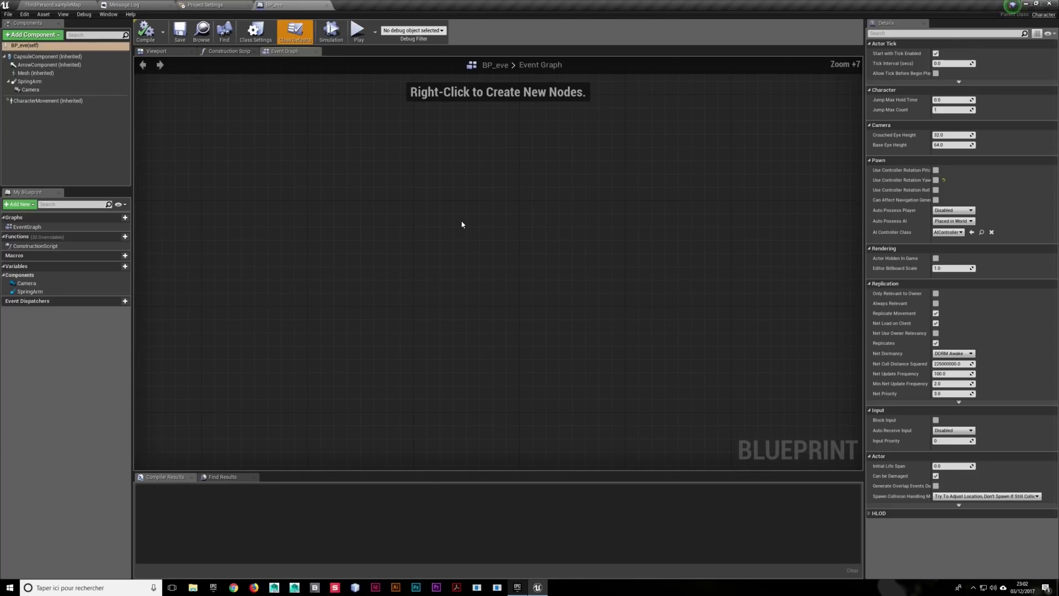
{"action": "right_click", "coordinate": [330, 199]}
{"action": "type", "text": "test"}
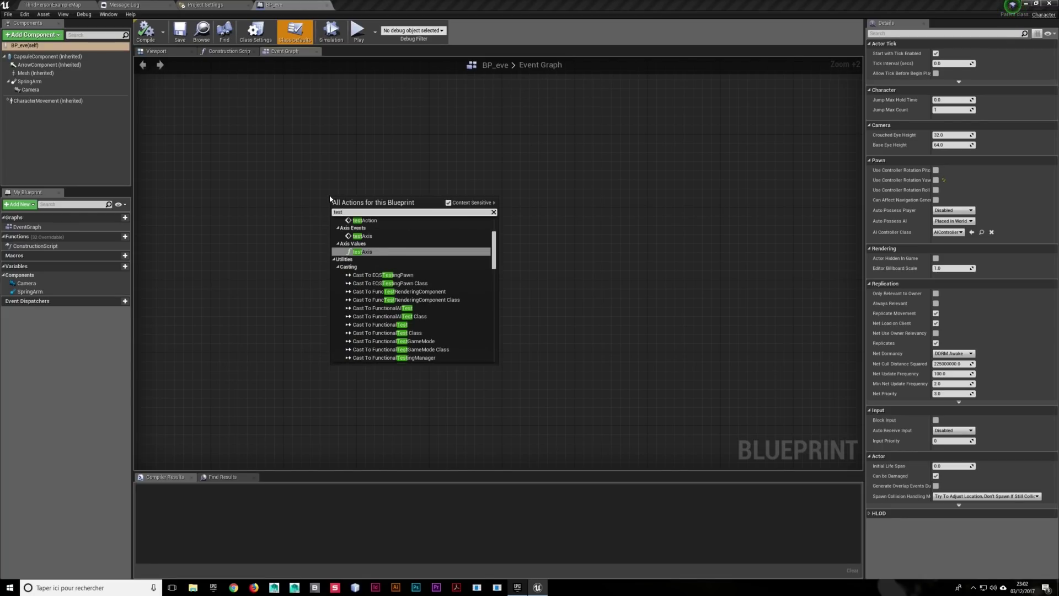
{"action": "scroll", "coordinate": [403, 276], "scroll_direction": "up", "scroll_amount": 1}
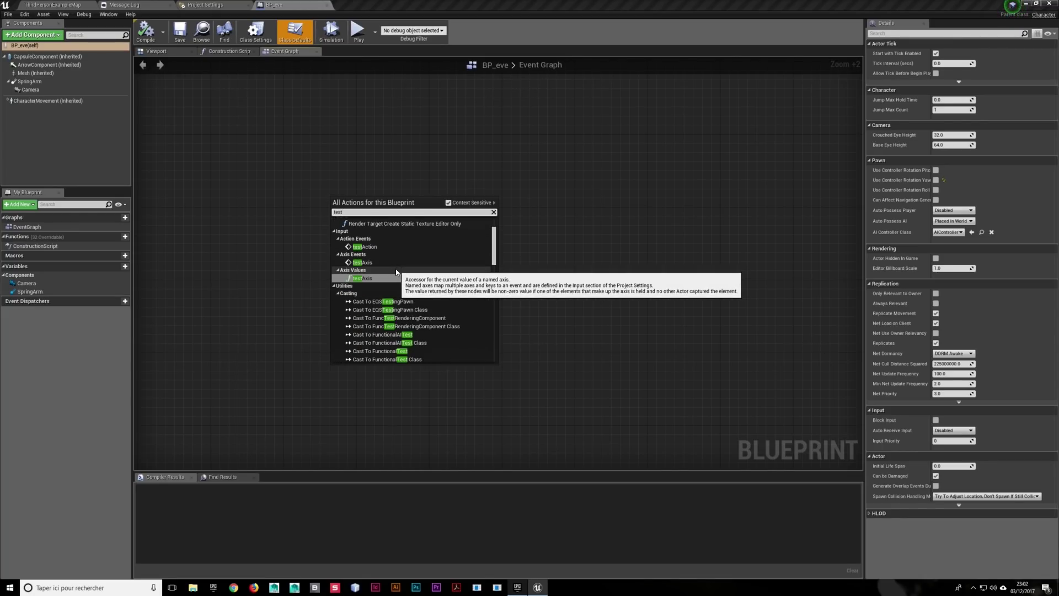
{"action": "left_click", "coordinate": [374, 247]}
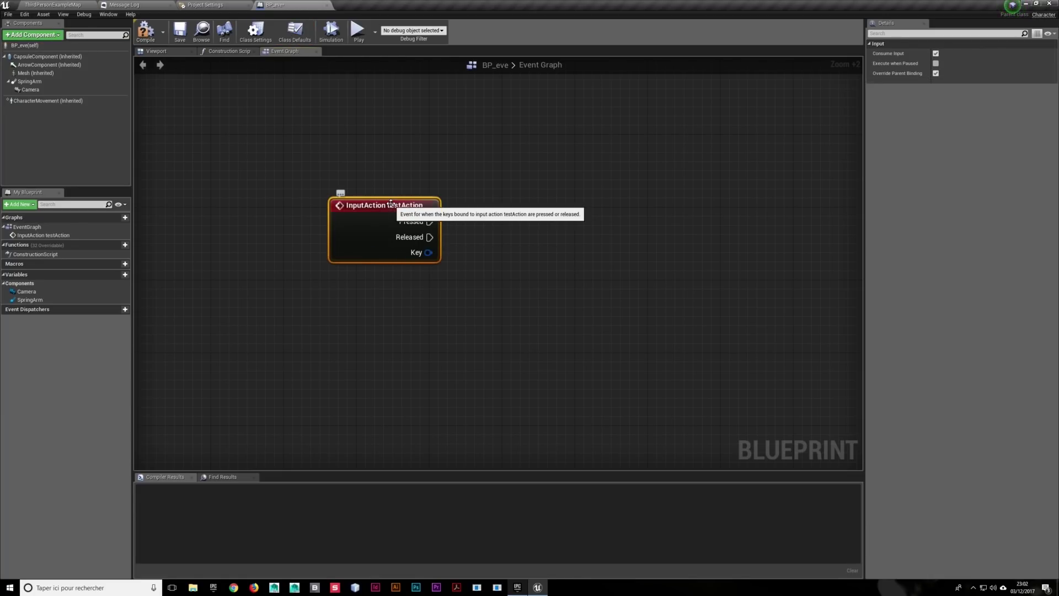
Reposition the testAction event node and check its mapping in the settings
{"action": "left_click_drag", "start_coordinate": [381, 204], "coordinate": [353, 160]}
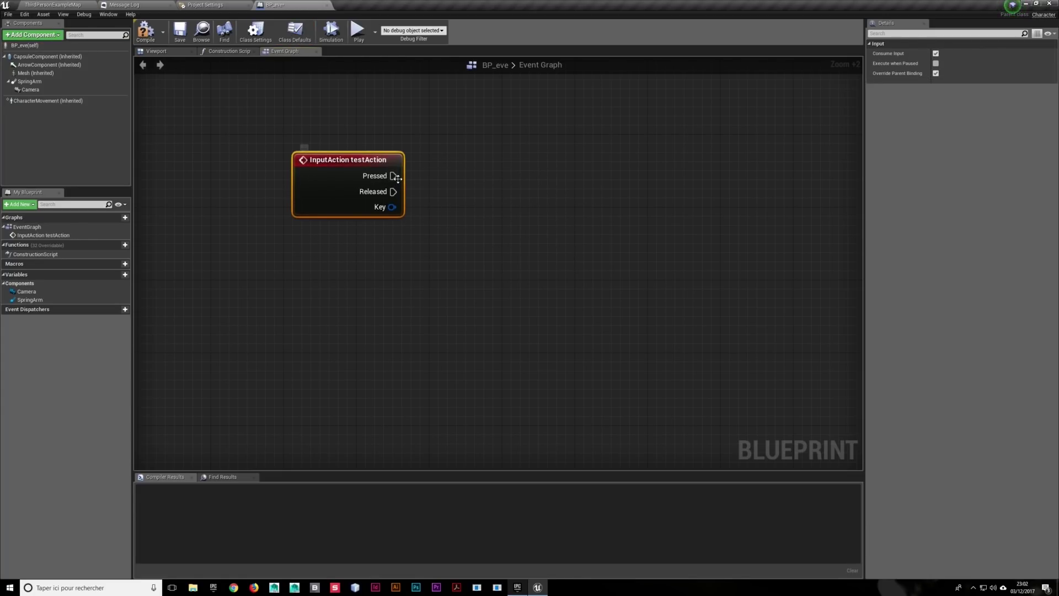
{"action": "left_click_drag", "start_coordinate": [381, 163], "coordinate": [372, 171]}
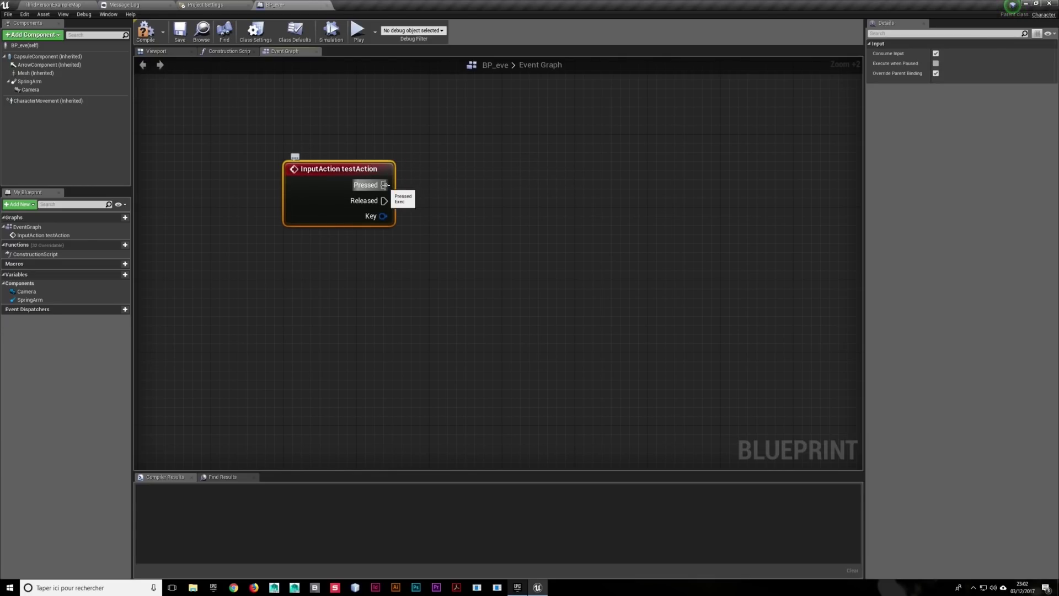
{"action": "left_click_drag", "start_coordinate": [384, 185], "coordinate": [430, 168]}
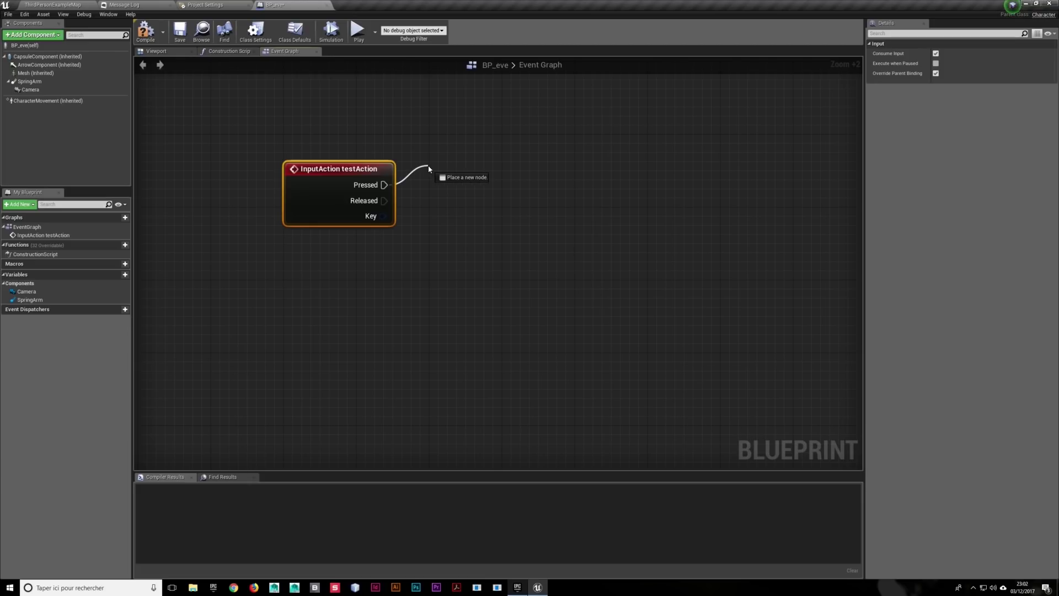
{"action": "left_click", "coordinate": [384, 201]}
{"action": "left_click_drag", "start_coordinate": [384, 200], "coordinate": [420, 215]}
{"action": "left_click", "coordinate": [390, 187]}
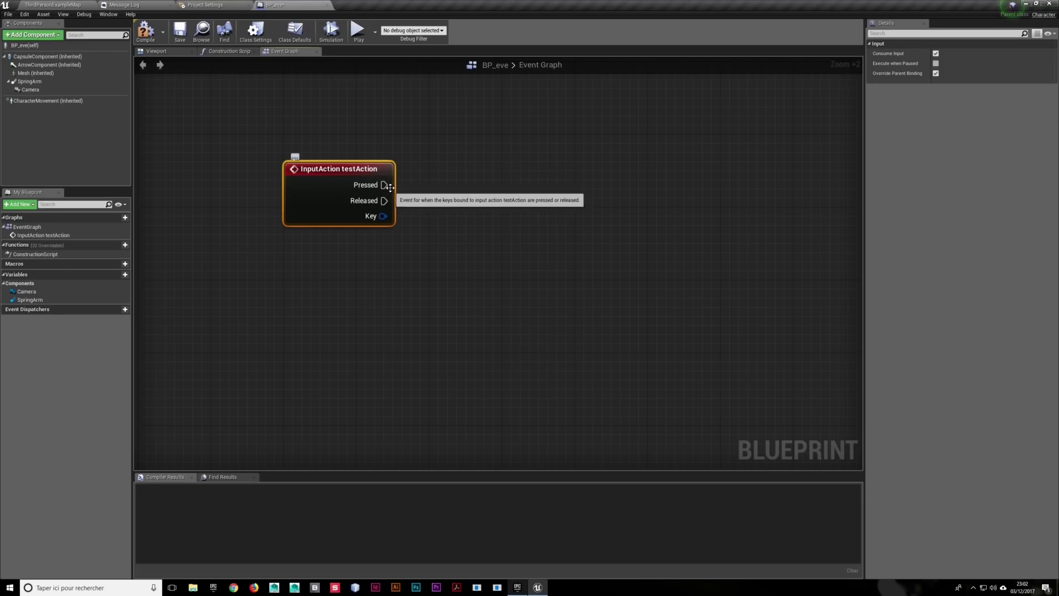
{"action": "left_click_drag", "start_coordinate": [352, 168], "coordinate": [361, 177]}
{"action": "double_click", "coordinate": [361, 177]}
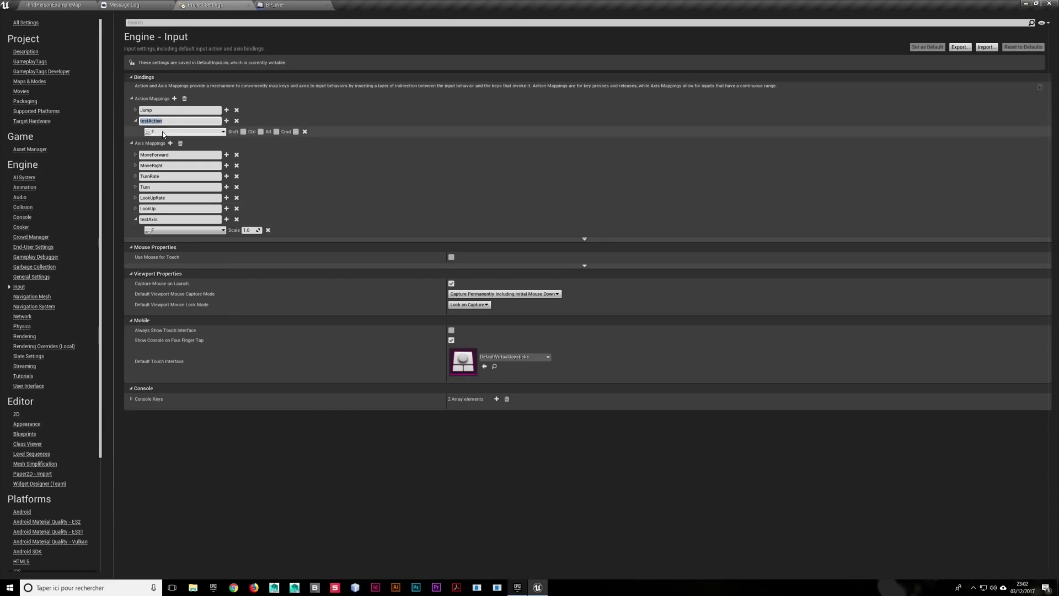
{"action": "left_click", "coordinate": [295, 5]}
Wire testAction's Pressed output to a Print String printing 'enfoncée'
{"action": "left_click_drag", "start_coordinate": [384, 193], "coordinate": [445, 186]}
{"action": "type", "text": "prin"}
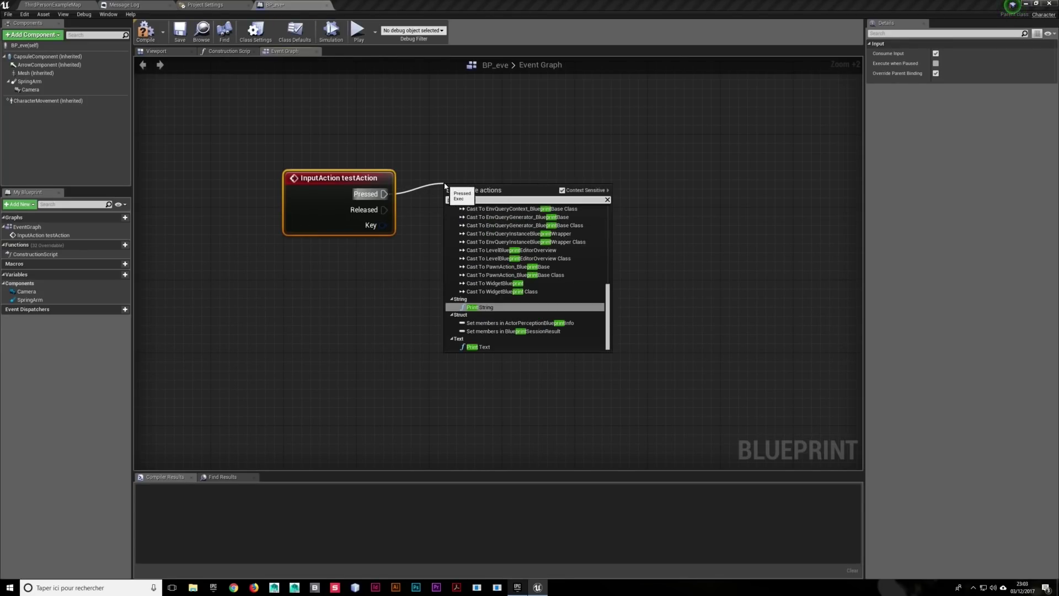
{"action": "key", "text": "Return"}
{"action": "left_click_drag", "start_coordinate": [486, 185], "coordinate": [511, 132]}
{"action": "left_click", "coordinate": [533, 165]}
{"action": "type", "text": "enfoncée"}
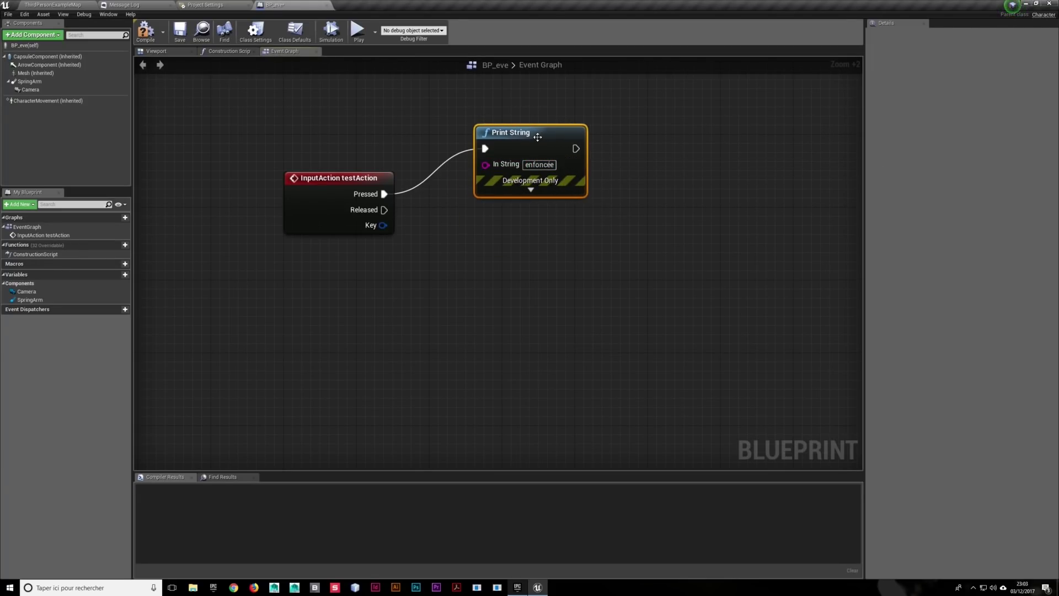
Duplicate the Print String, wire it to Released, and make it print 'relachee'
{"action": "key", "text": "ctrl+c"}
{"action": "key", "text": "ctrl+v"}
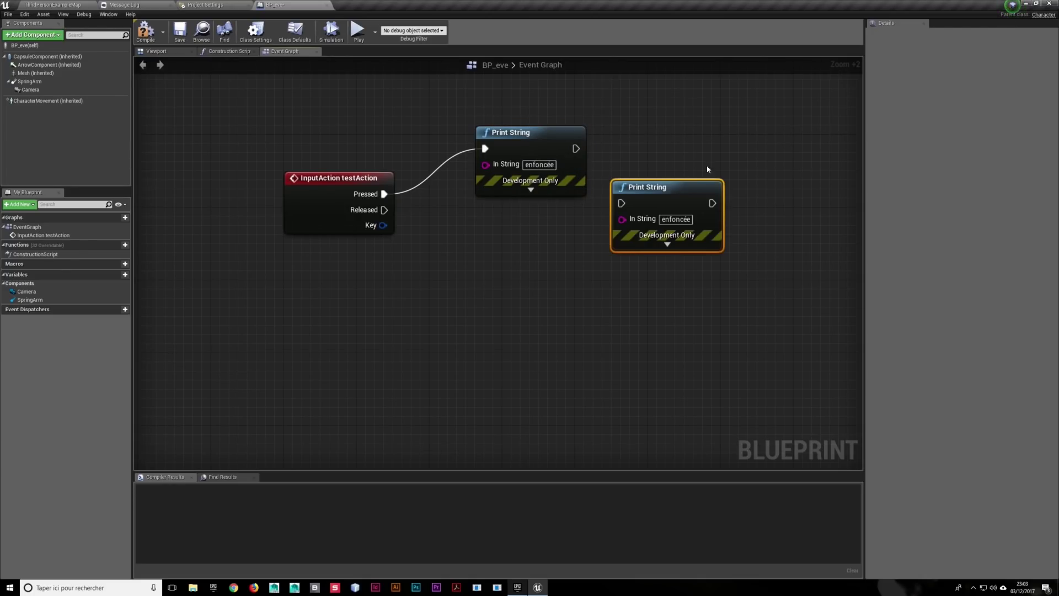
{"action": "left_click_drag", "start_coordinate": [678, 187], "coordinate": [545, 241]}
{"action": "left_click_drag", "start_coordinate": [485, 258], "coordinate": [384, 210]}
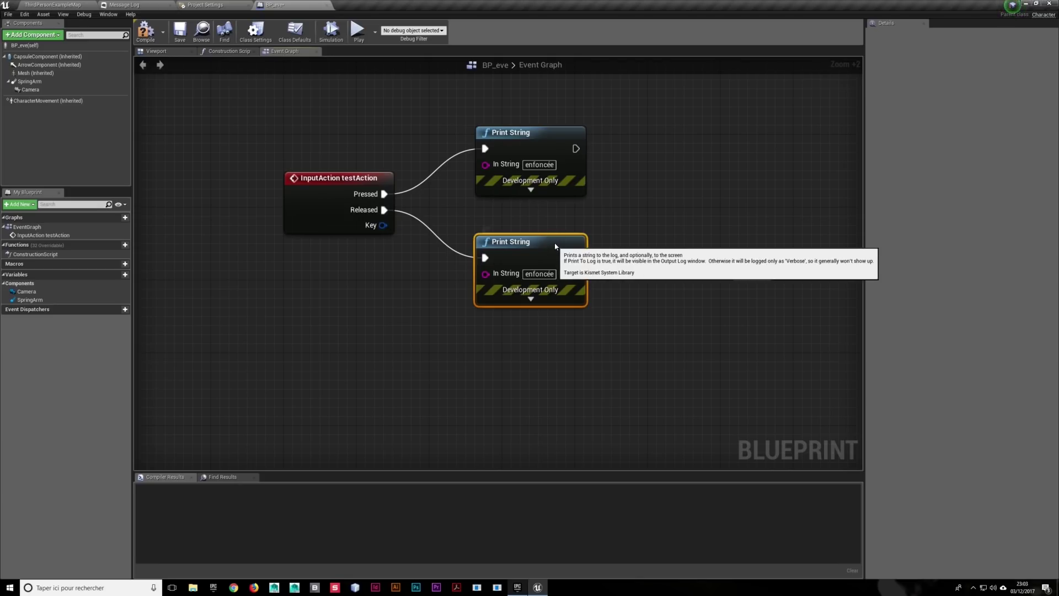
{"action": "left_click_drag", "start_coordinate": [552, 243], "coordinate": [552, 226]}
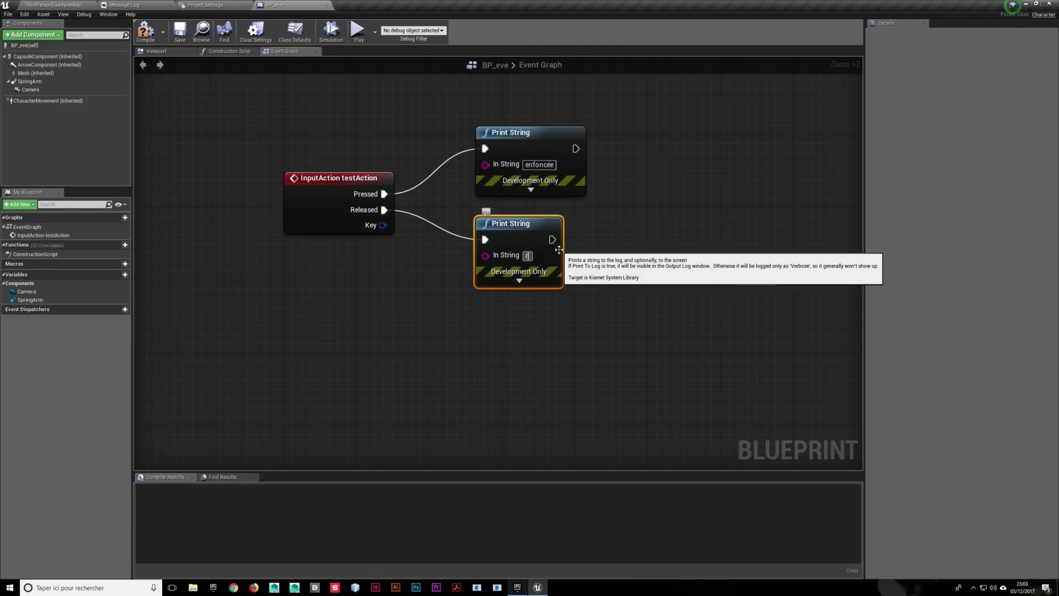
{"action": "type", "text": "relache"}
{"action": "type", "text": "e"}
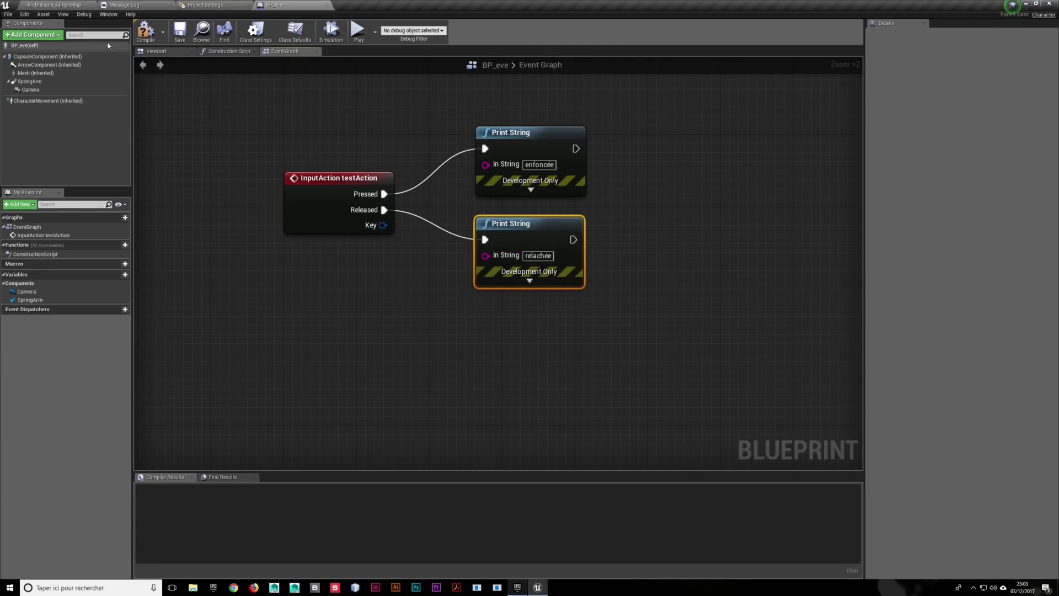
Compile and save BP_eve, then return to the level map
{"action": "left_click", "coordinate": [146, 31]}
{"action": "left_click", "coordinate": [180, 31]}
{"action": "left_click", "coordinate": [75, 5]}
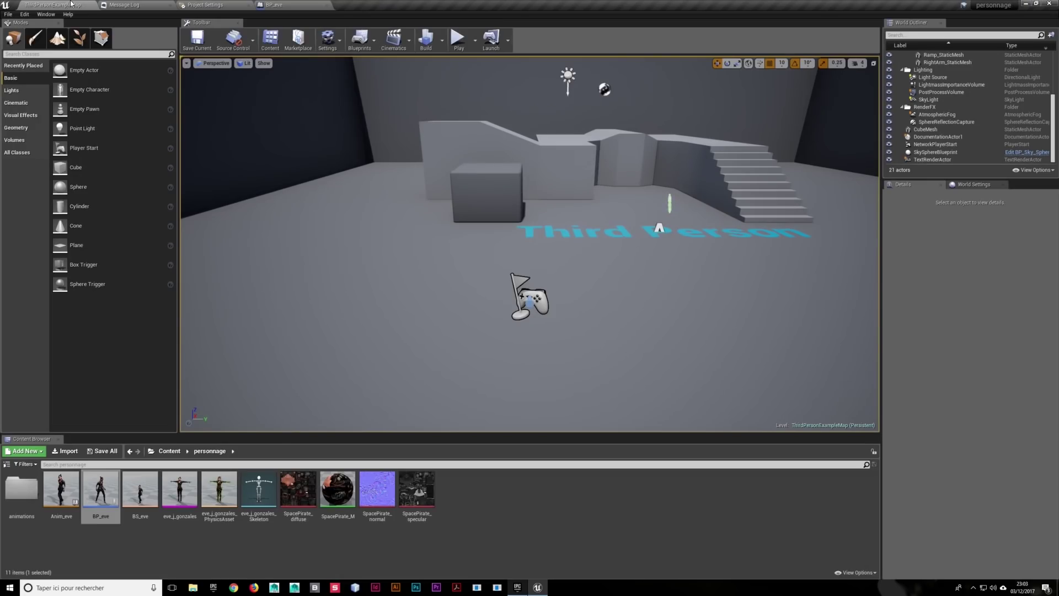
Play-test the level to see 'relachee' on key release, then stop and return to BP_eve
{"action": "left_click", "coordinate": [459, 39]}
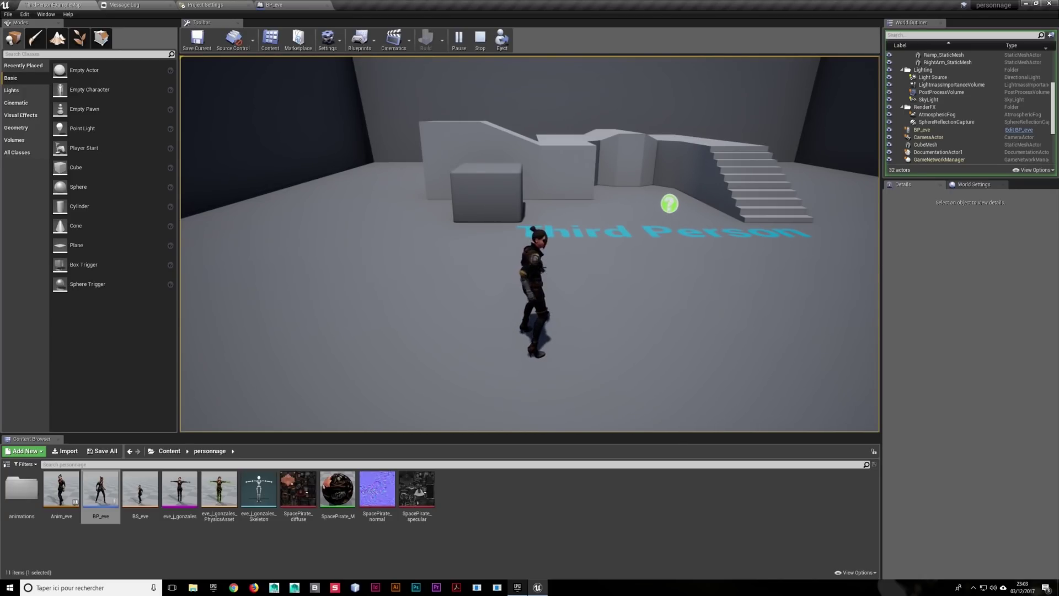
{"action": "key", "text": "Escape"}
{"action": "left_click", "coordinate": [296, 5]}
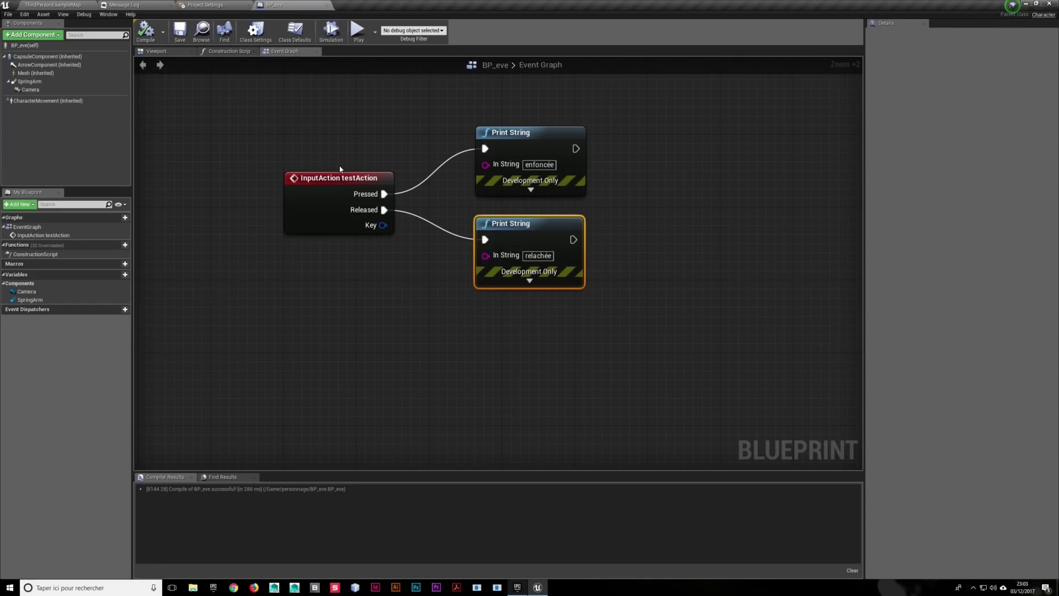
Add an InputAxis testAxis event node and position it below the InputAction testAction event
{"action": "right_click", "coordinate": [294, 366]}
{"action": "type", "text": "test"}
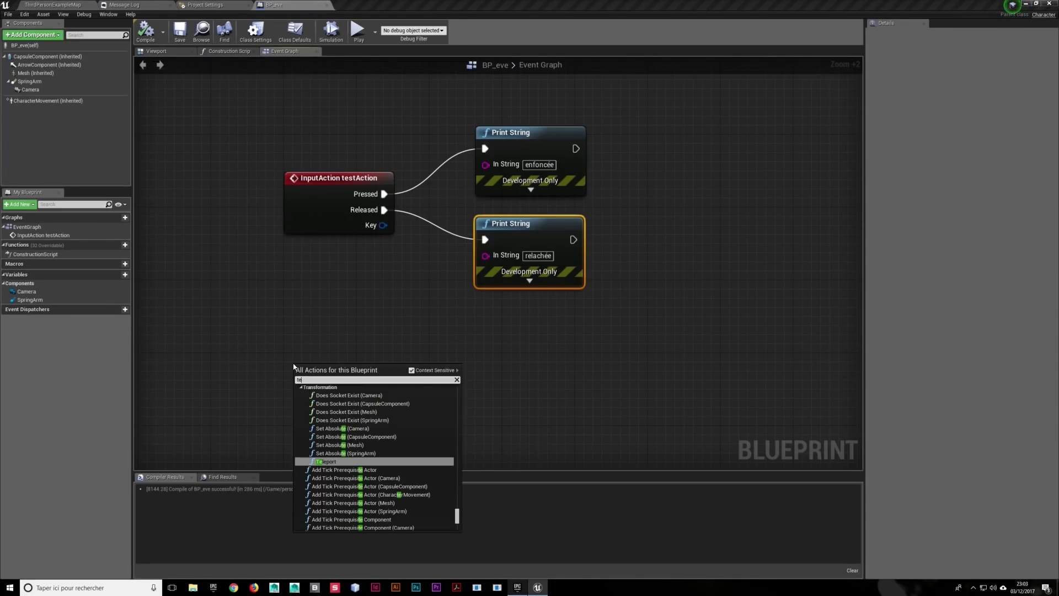
{"action": "scroll", "coordinate": [353, 417], "scroll_direction": "up", "scroll_amount": 1}
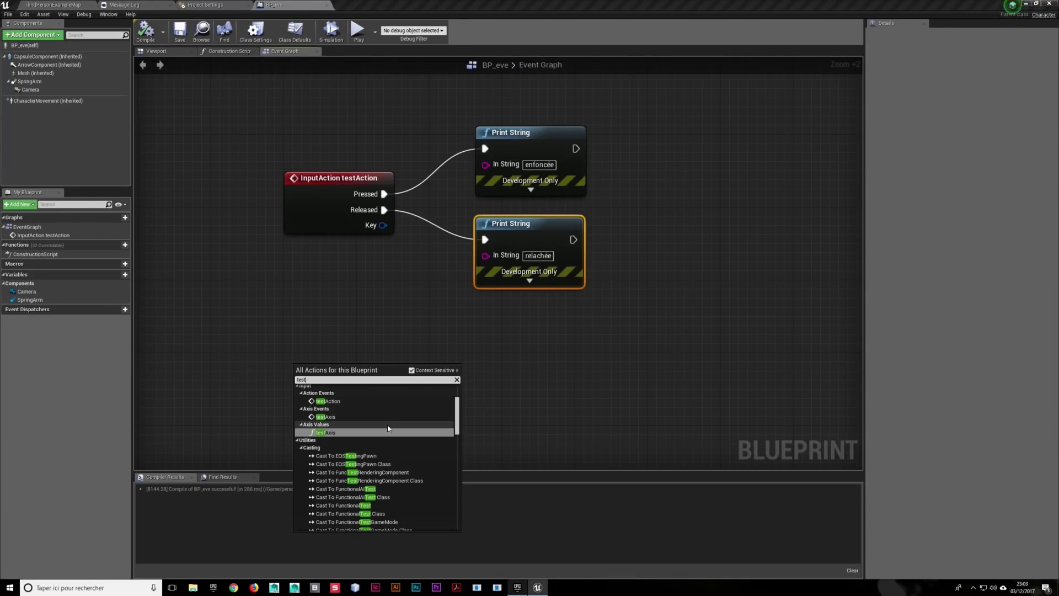
{"action": "left_click", "coordinate": [353, 418]}
{"action": "left_click_drag", "start_coordinate": [359, 372], "coordinate": [350, 380]}
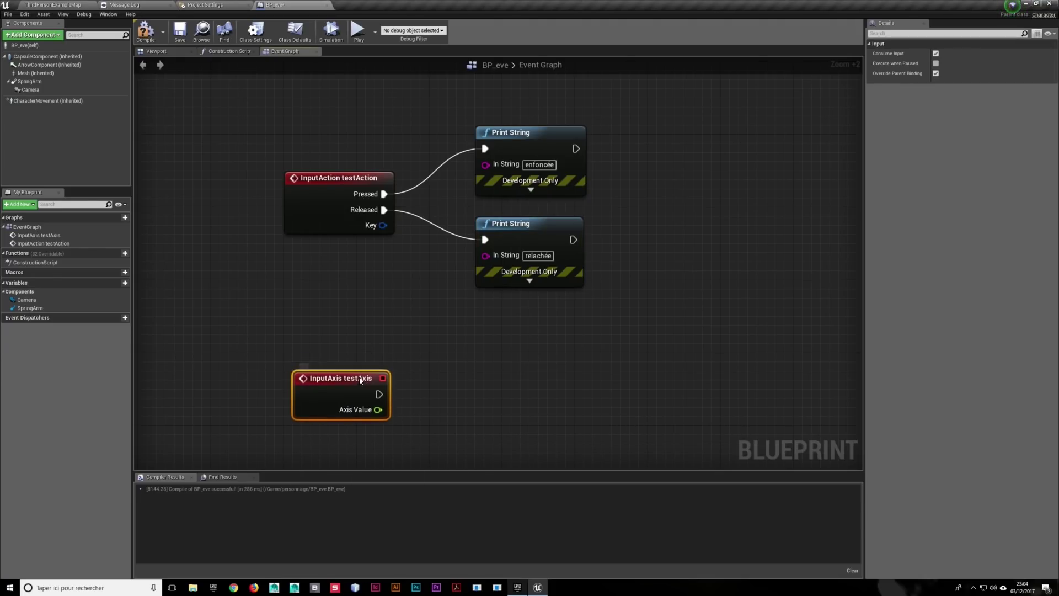
{"action": "right_click_drag", "start_coordinate": [471, 375], "coordinate": [442, 334]}
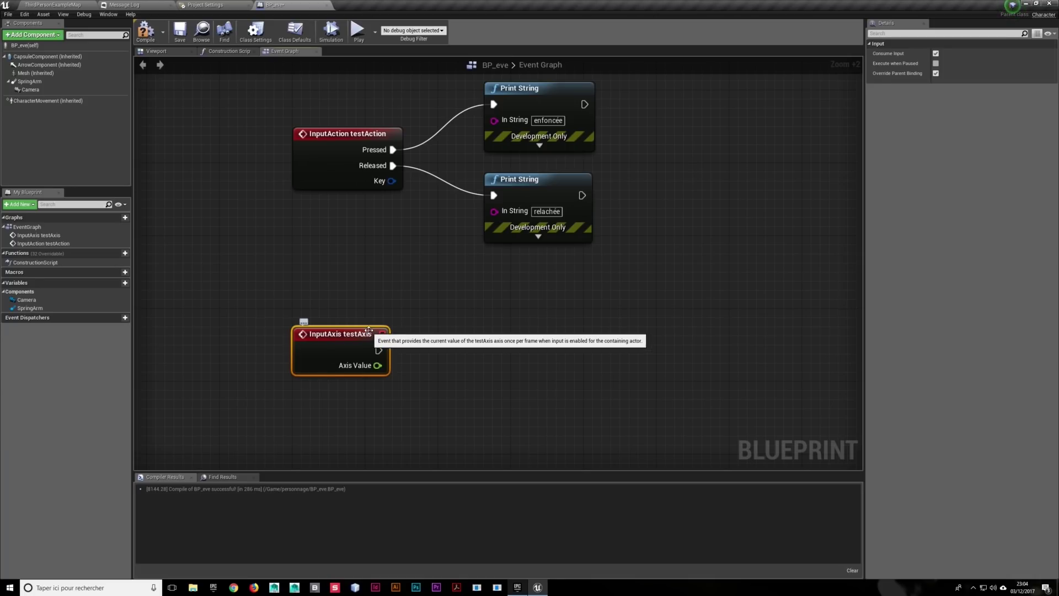
{"action": "left_click_drag", "start_coordinate": [369, 345], "coordinate": [370, 219]}
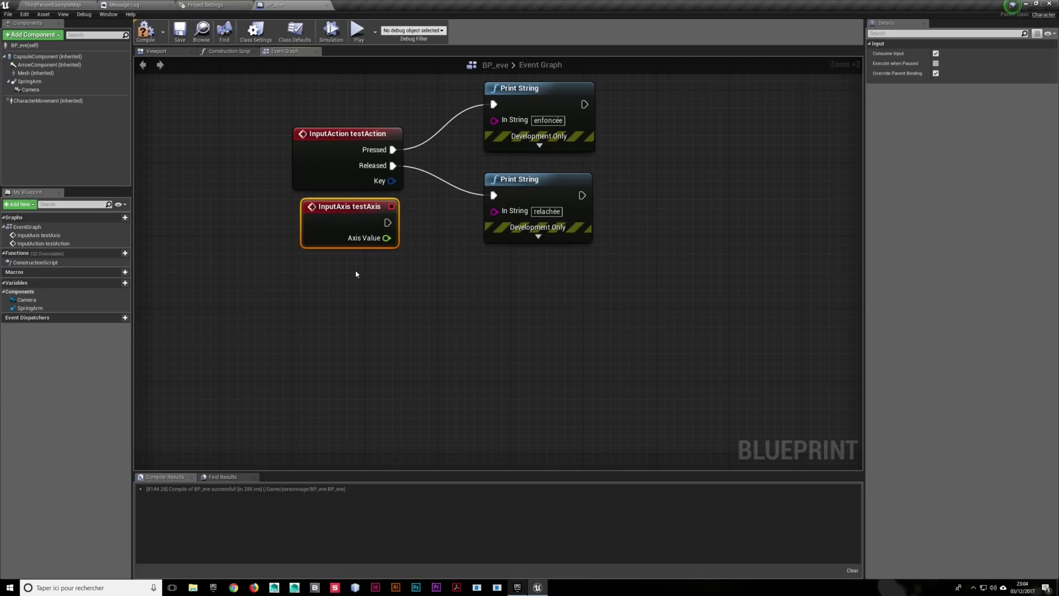
{"action": "mouse_move", "coordinate": [388, 222]}
{"action": "left_mouse_down"}
{"action": "mouse_move", "coordinate": [463, 296]}
{"action": "mouse_move", "coordinate": [381, 283]}
{"action": "mouse_move", "coordinate": [404, 238]}
{"action": "mouse_move", "coordinate": [392, 238]}
{"action": "mouse_move", "coordinate": [365, 293]}
{"action": "left_mouse_up"}
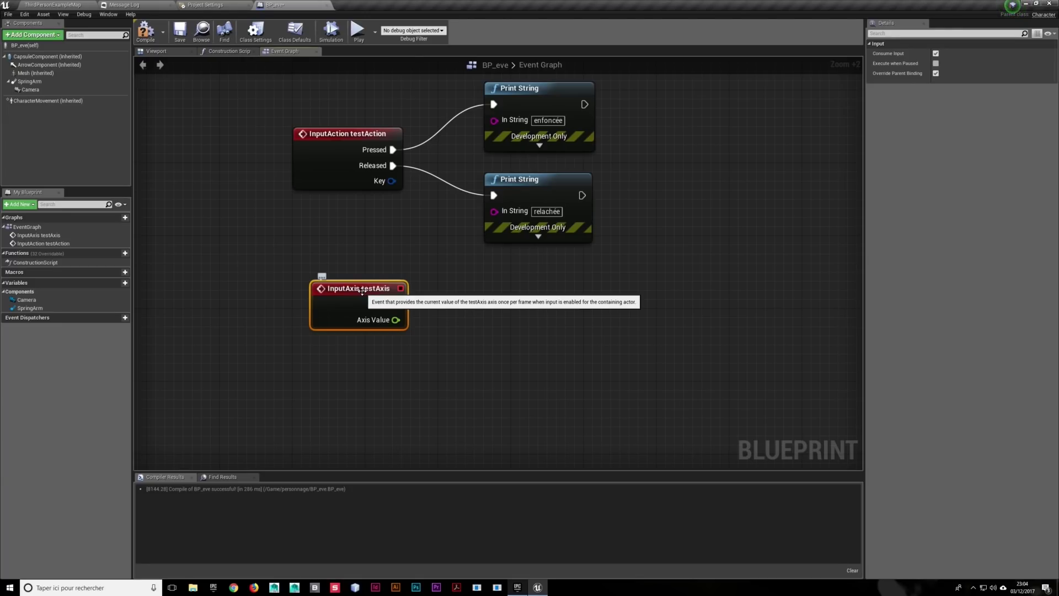
{"action": "mouse_move", "coordinate": [362, 292]}
{"action": "left_mouse_down"}
{"action": "mouse_move", "coordinate": [353, 319]}
{"action": "mouse_move", "coordinate": [370, 287]}
{"action": "left_mouse_up"}
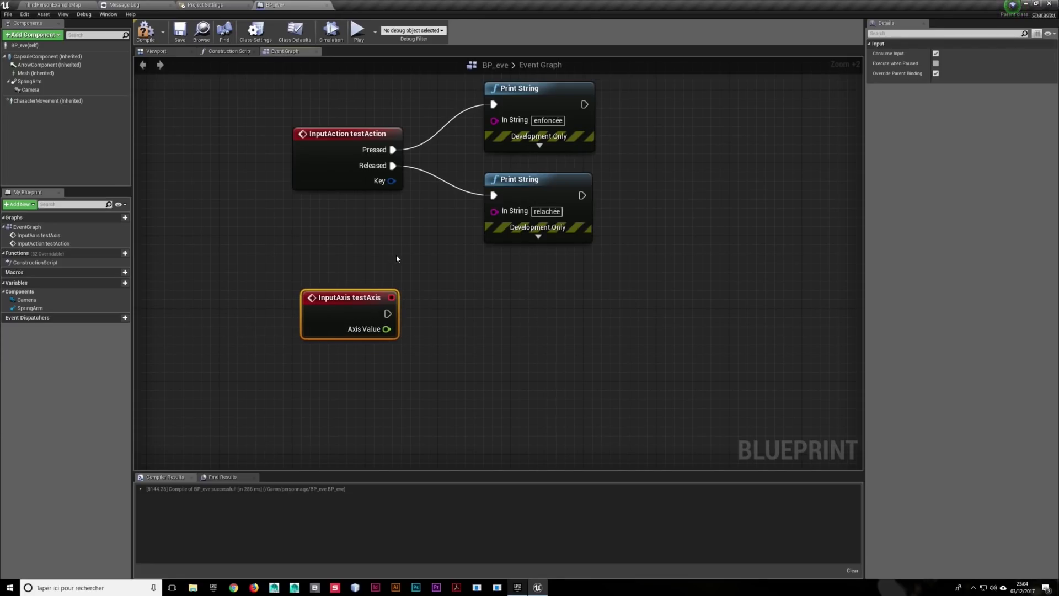
{"action": "left_click_drag", "start_coordinate": [309, 266], "coordinate": [369, 334]}
Wire testAxis to a Print String node and feed its Axis Value into In String
{"action": "mouse_move", "coordinate": [387, 313]}
{"action": "left_mouse_down"}
{"action": "mouse_move", "coordinate": [502, 327]}
{"action": "mouse_move", "coordinate": [480, 306]}
{"action": "mouse_move", "coordinate": [479, 316]}
{"action": "left_mouse_up"}
{"action": "type", "text": "print"}
{"action": "key", "text": "Return"}
{"action": "mouse_move", "coordinate": [485, 312]}
{"action": "left_mouse_down"}
{"action": "mouse_move", "coordinate": [494, 294]}
{"action": "mouse_move", "coordinate": [555, 300]}
{"action": "mouse_move", "coordinate": [545, 300]}
{"action": "left_mouse_up"}
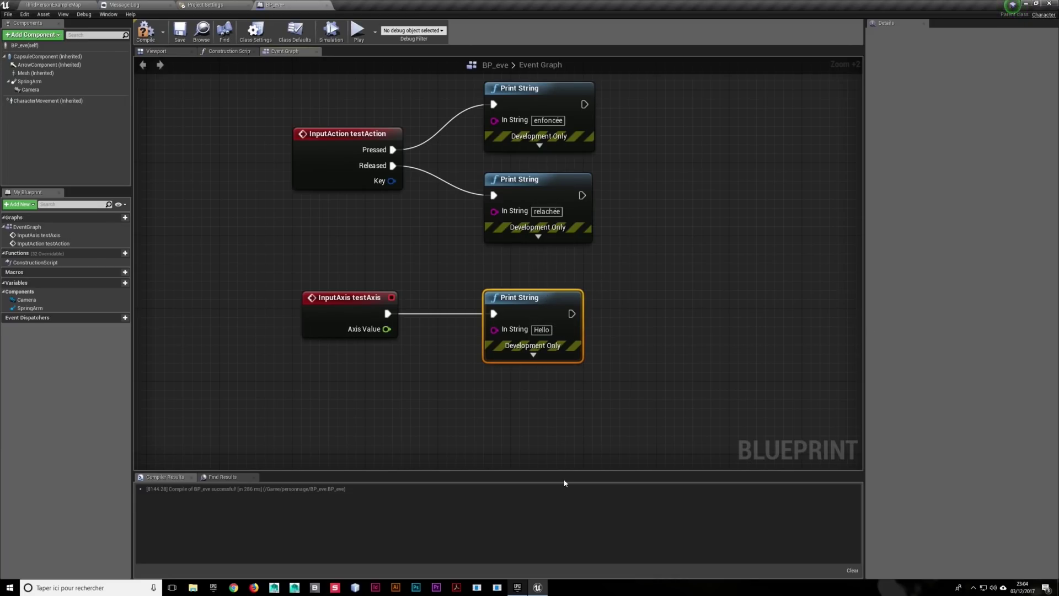
{"action": "mouse_move", "coordinate": [386, 329]}
{"action": "left_mouse_down"}
{"action": "mouse_move", "coordinate": [399, 340]}
{"action": "mouse_move", "coordinate": [503, 331]}
{"action": "left_mouse_up"}
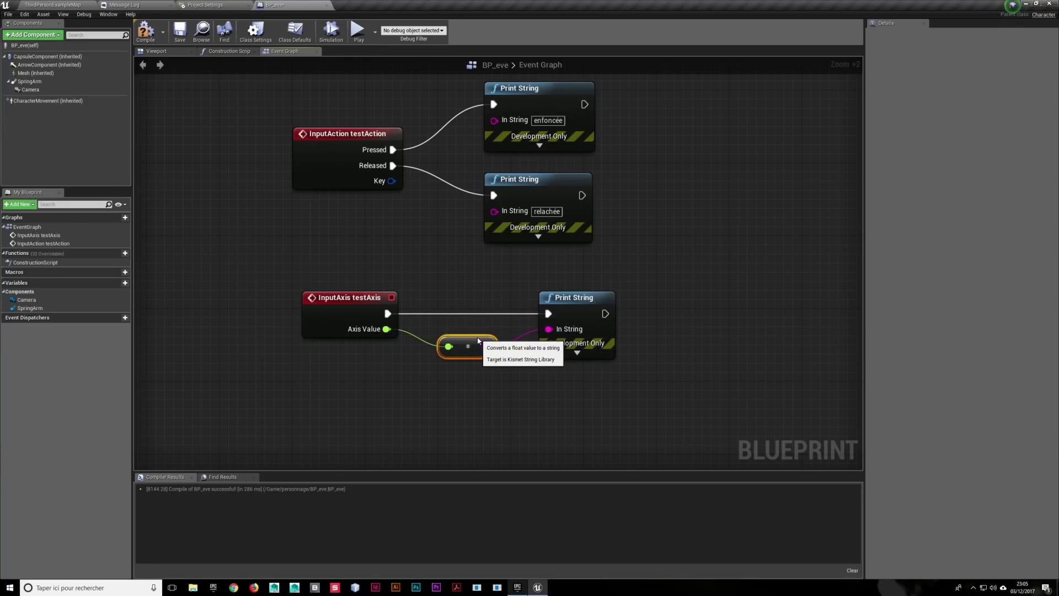
Compile BP_eve and start a play-test of the level
{"action": "left_click", "coordinate": [145, 30]}
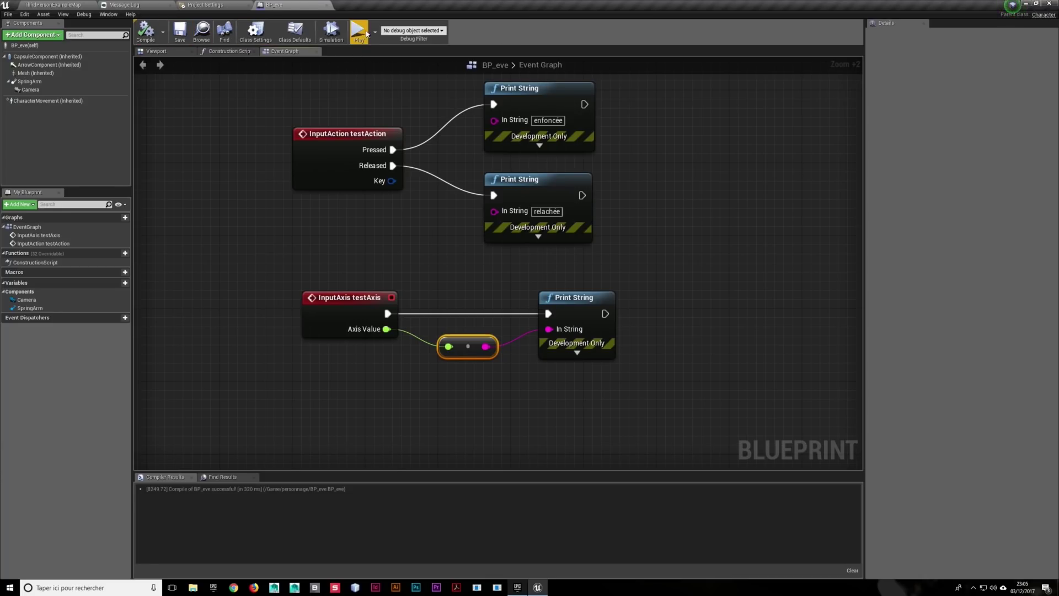
{"action": "left_click_drag", "start_coordinate": [285, 262], "coordinate": [364, 298]}
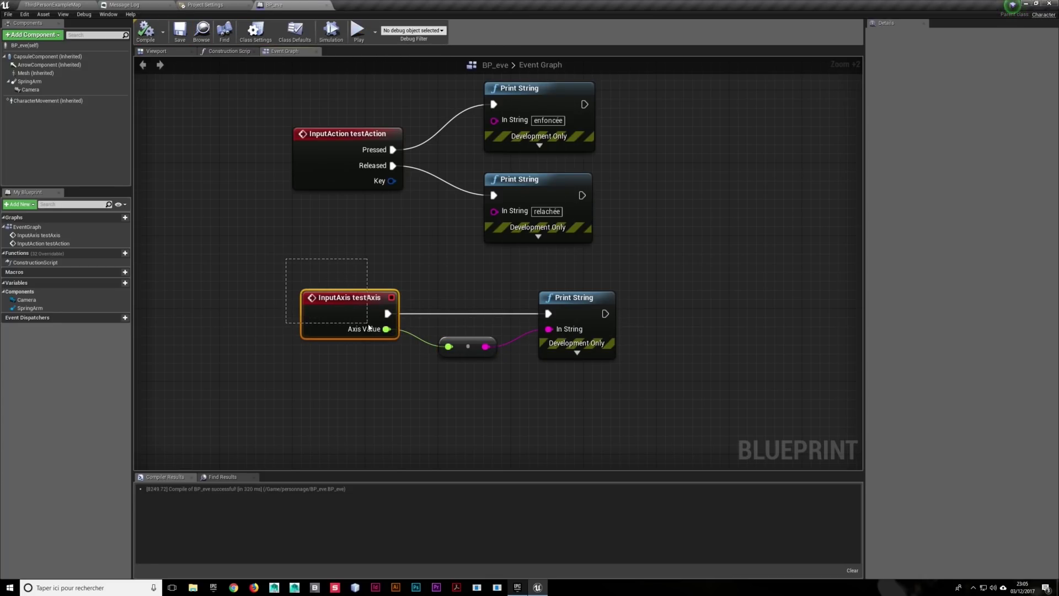
{"action": "left_click_drag", "start_coordinate": [278, 278], "coordinate": [632, 401]}
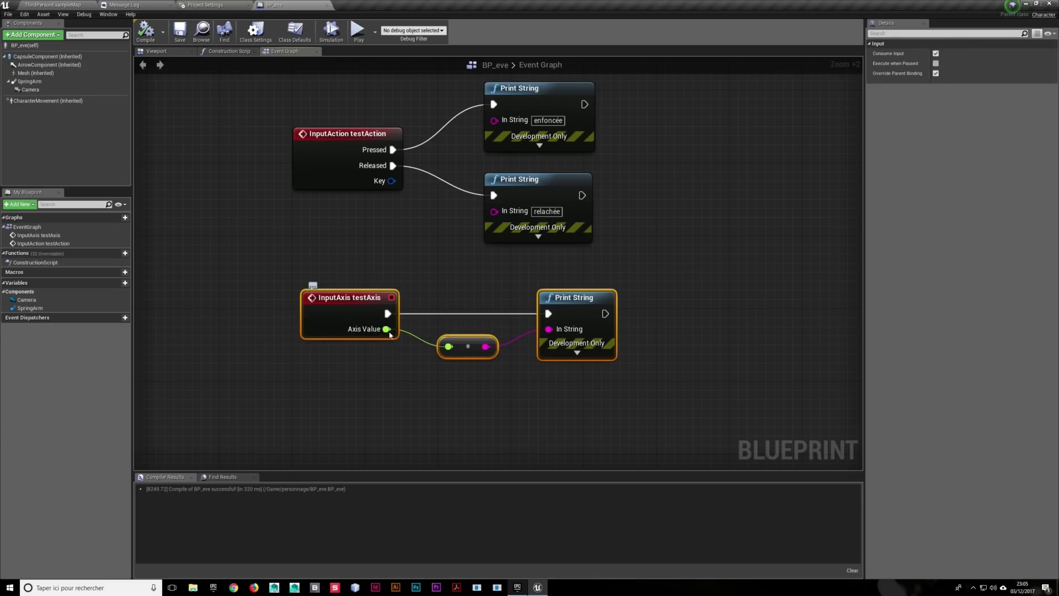
{"action": "left_click", "coordinate": [52, 5]}
{"action": "left_click", "coordinate": [459, 39]}
Stop the play-test and switch to the Project Settings Engine - Input page
{"action": "left_click", "coordinate": [529, 243]}
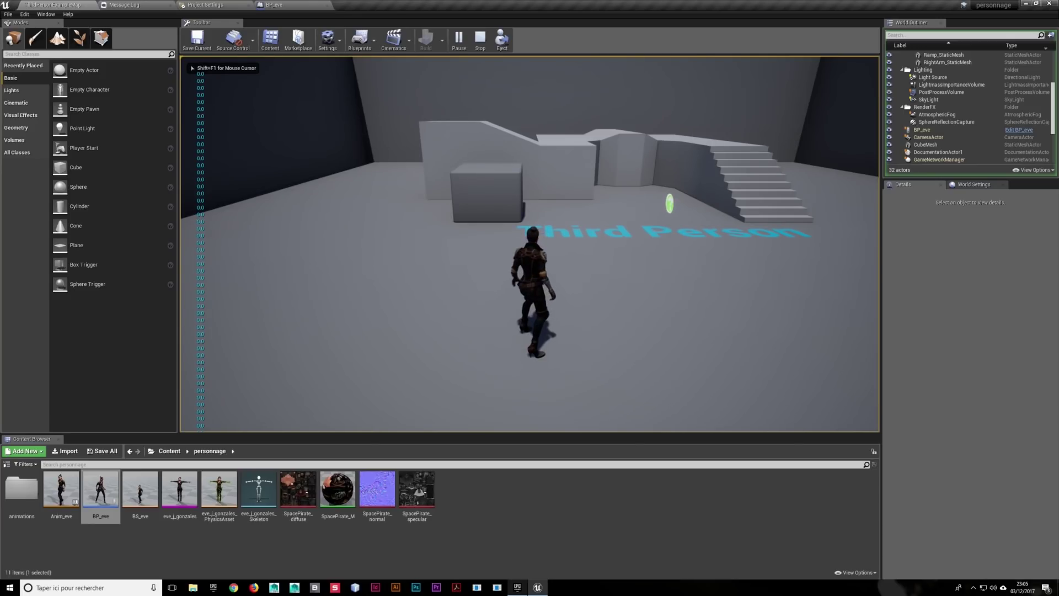
{"action": "key", "text": "Escape"}
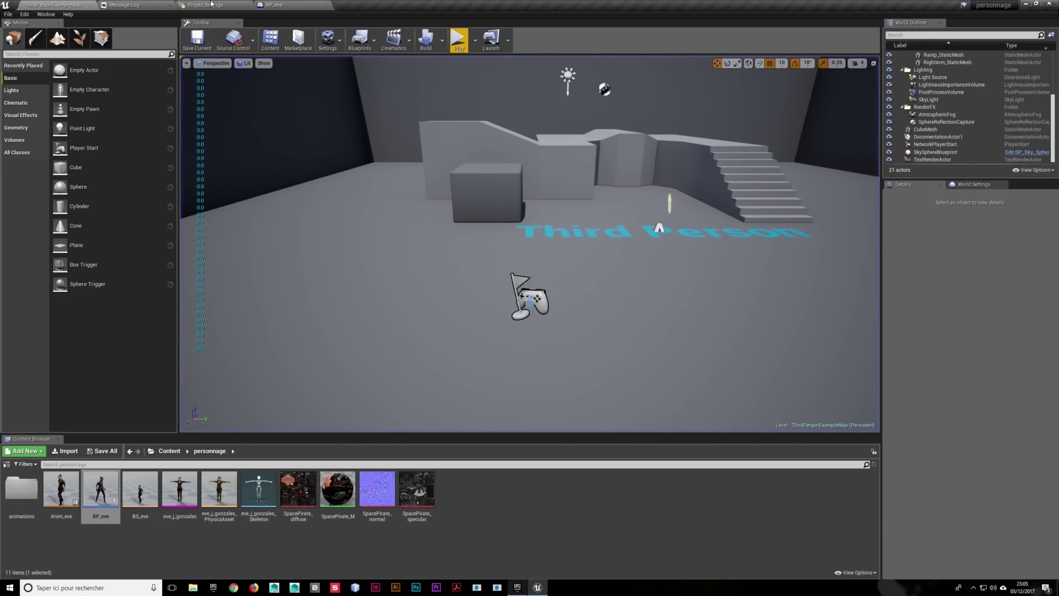
{"action": "left_click", "coordinate": [211, 4]}
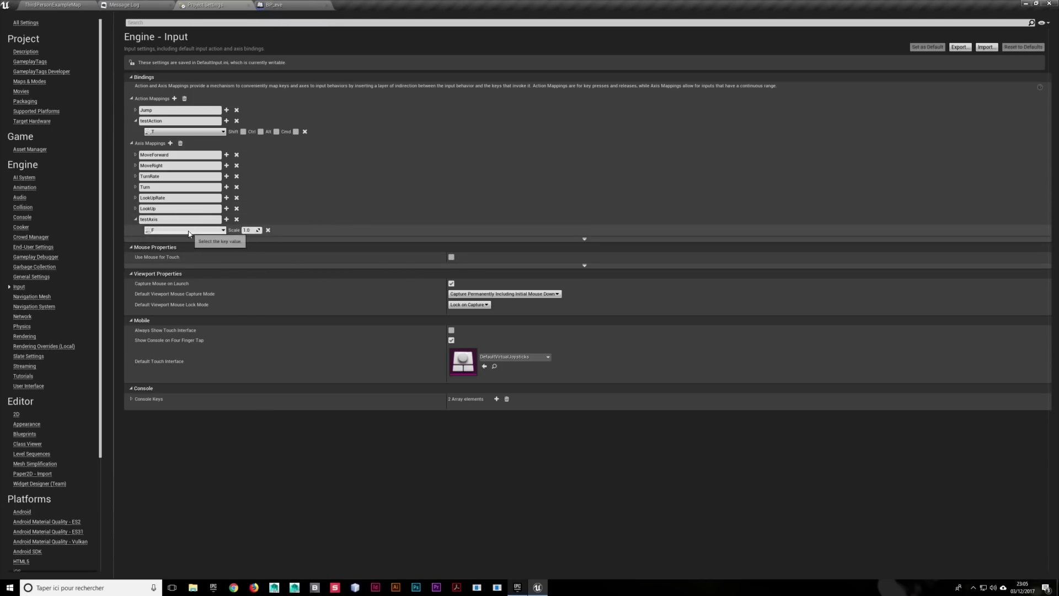
{"action": "left_click", "coordinate": [295, 5]}
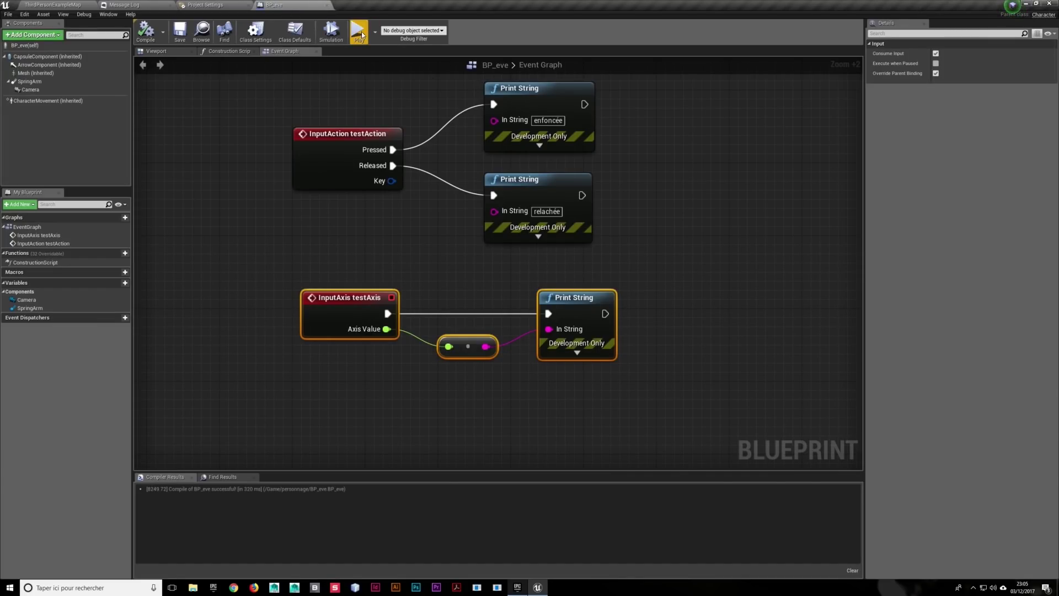
{"action": "left_click", "coordinate": [357, 32]}
{"action": "key", "text": "e"}
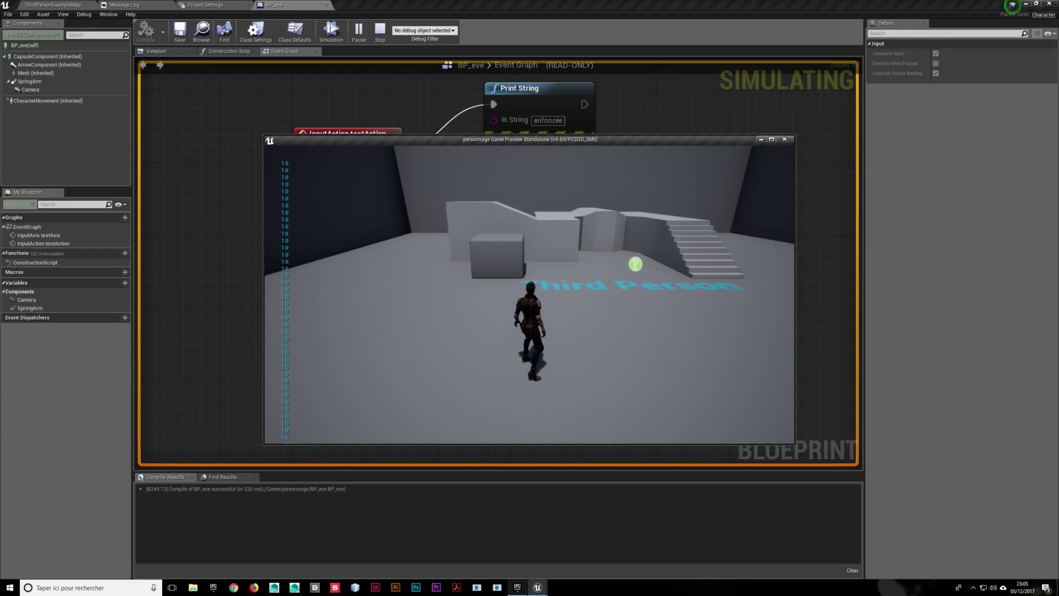
{"action": "key", "text": "d"}
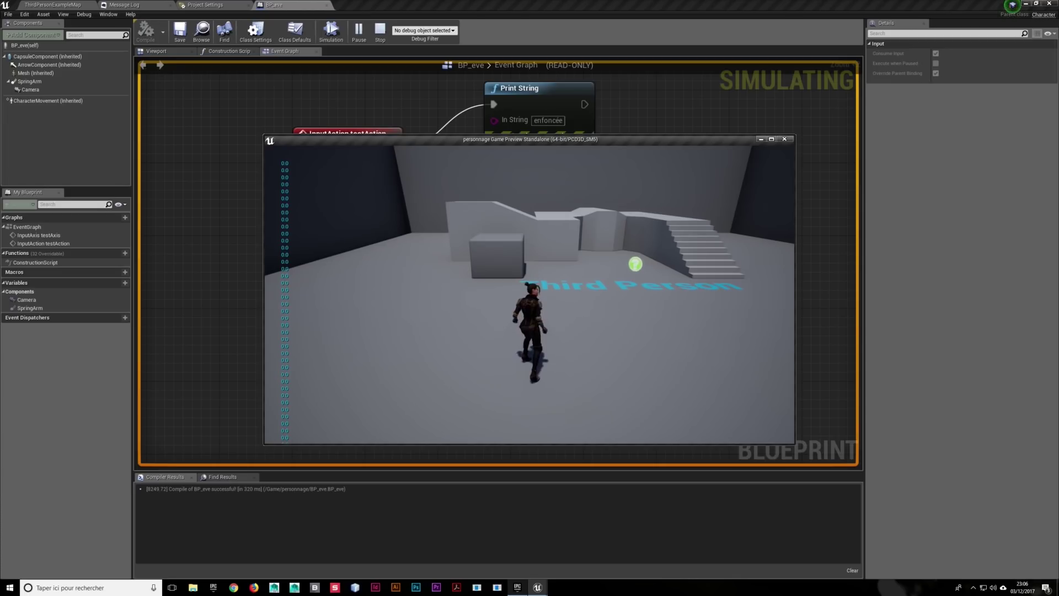
{"action": "key", "text": "Escape"}
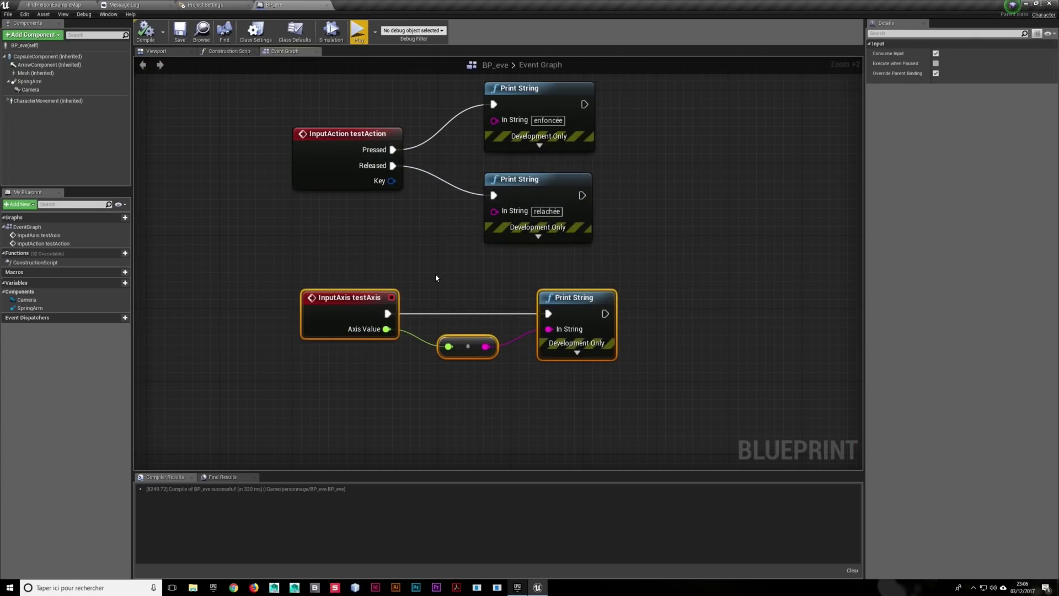
{"action": "left_click", "coordinate": [232, 5]}
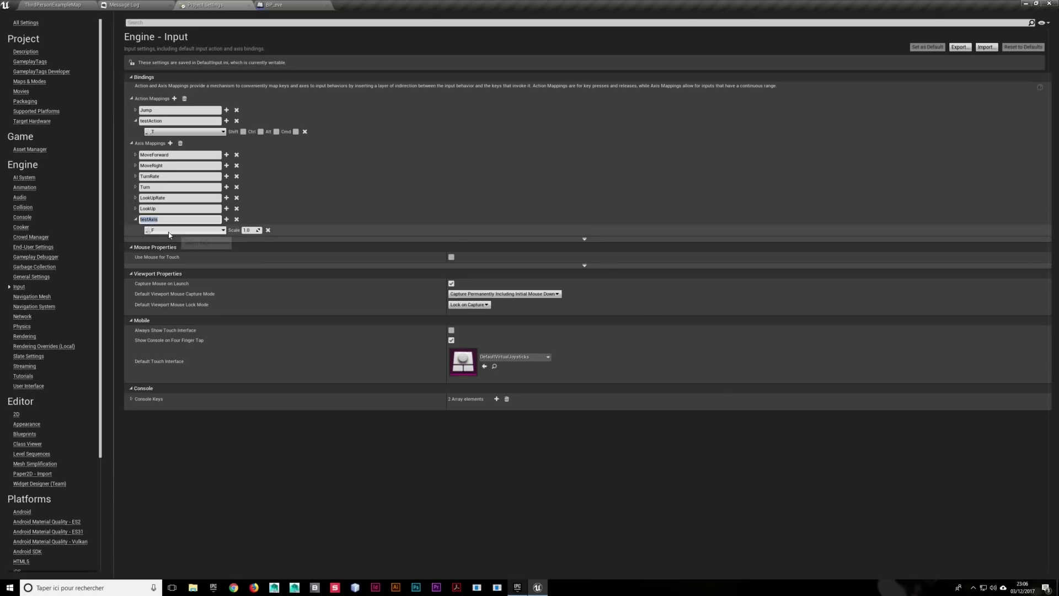
Add G as a second testAxis key with a scale of -1.0, then go back to the level
{"action": "left_click", "coordinate": [227, 220]}
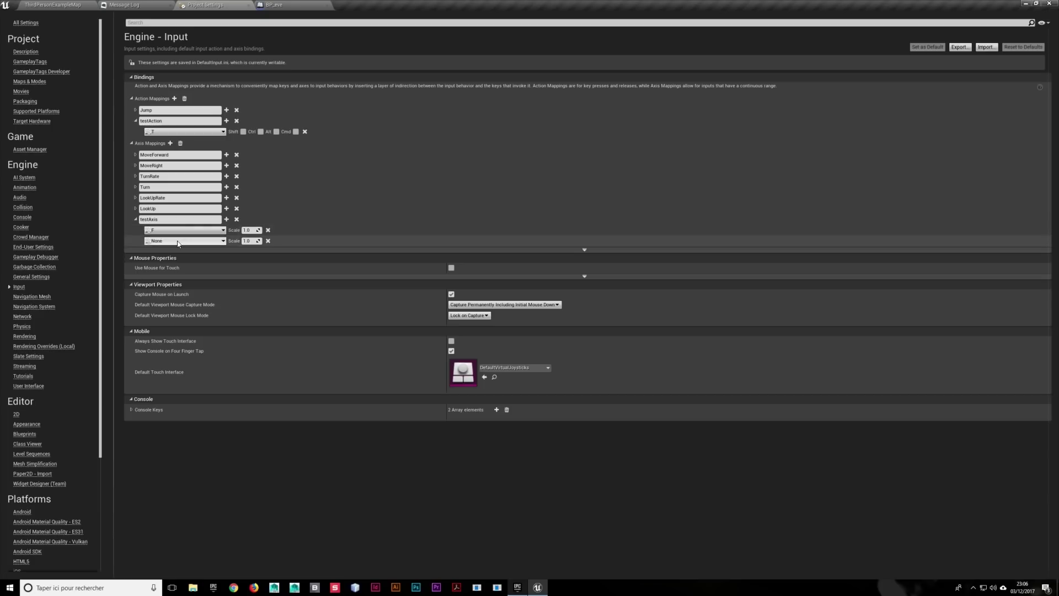
{"action": "left_click", "coordinate": [223, 240]}
{"action": "type", "text": "g"}
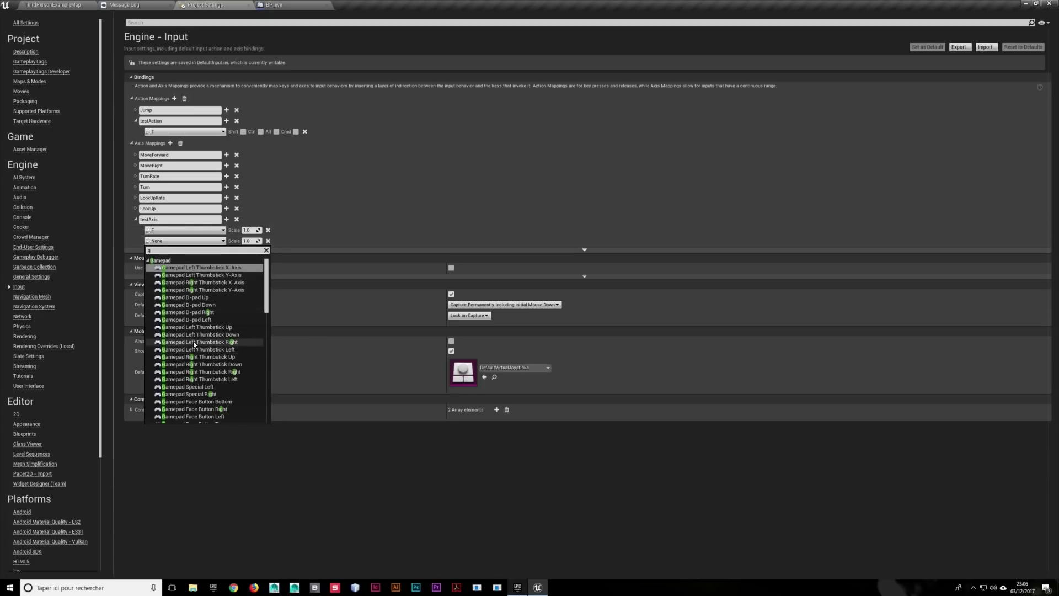
{"action": "scroll", "coordinate": [226, 331], "scroll_direction": "down", "scroll_amount": 5}
{"action": "scroll", "coordinate": [224, 316], "scroll_direction": "down", "scroll_amount": 5}
{"action": "scroll", "coordinate": [224, 316], "scroll_direction": "down", "scroll_amount": 5}
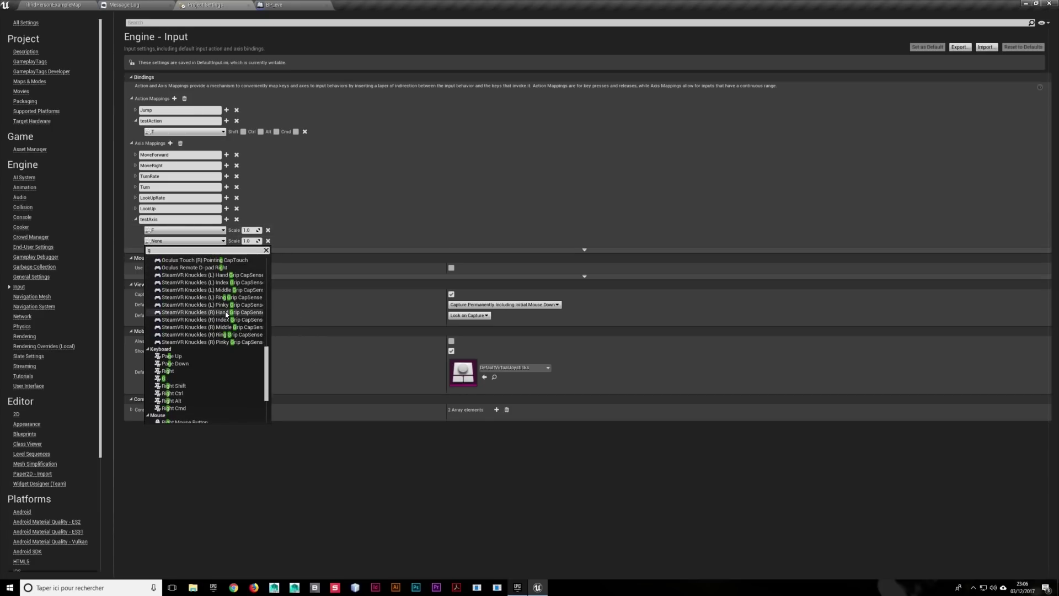
{"action": "left_click", "coordinate": [182, 389]}
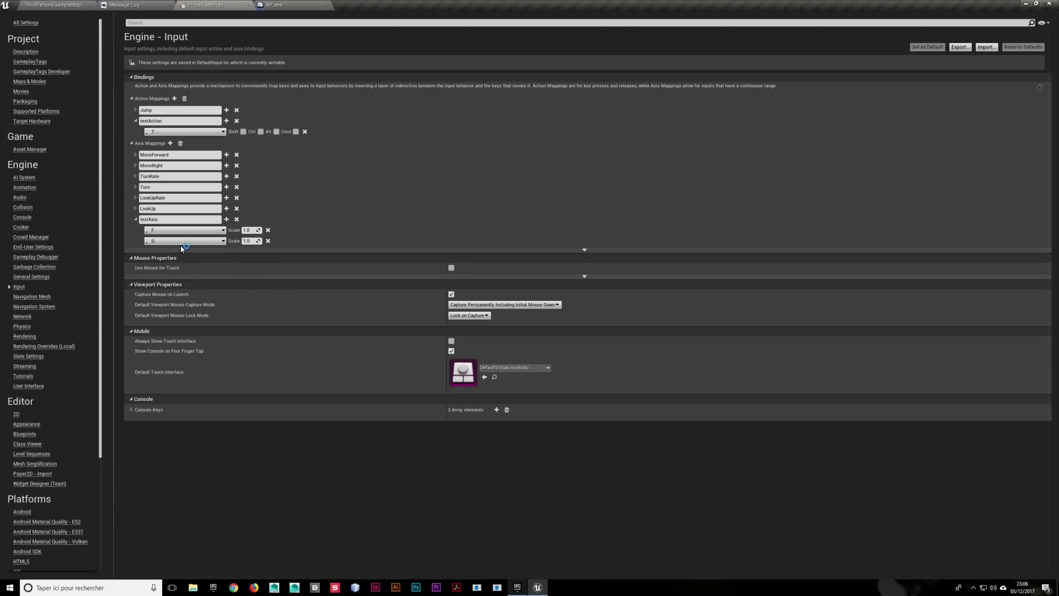
{"action": "left_click", "coordinate": [244, 242]}
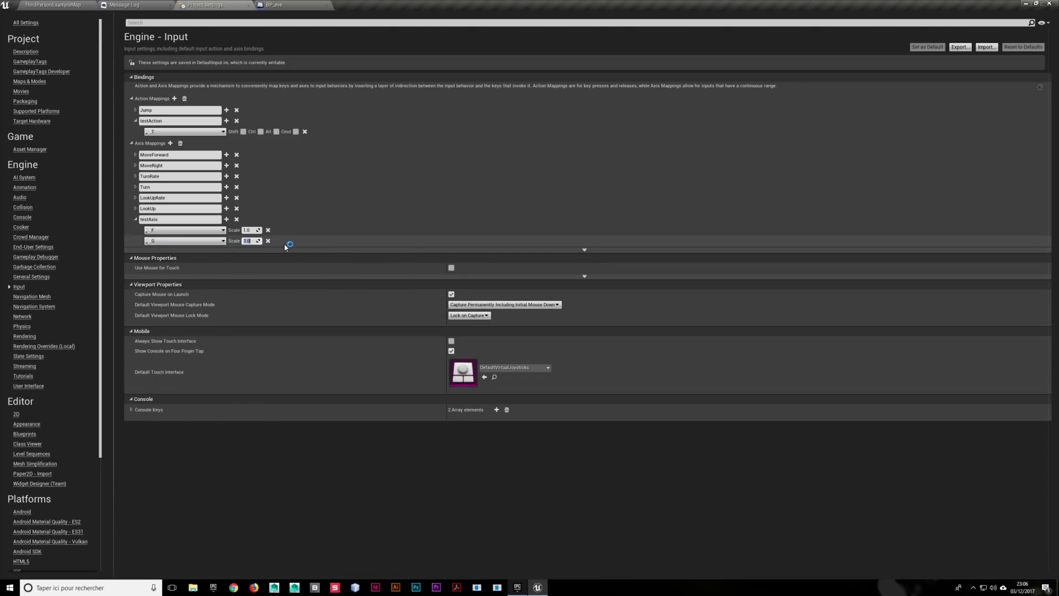
{"action": "type", "text": "-1"}
{"action": "key", "text": "Return"}
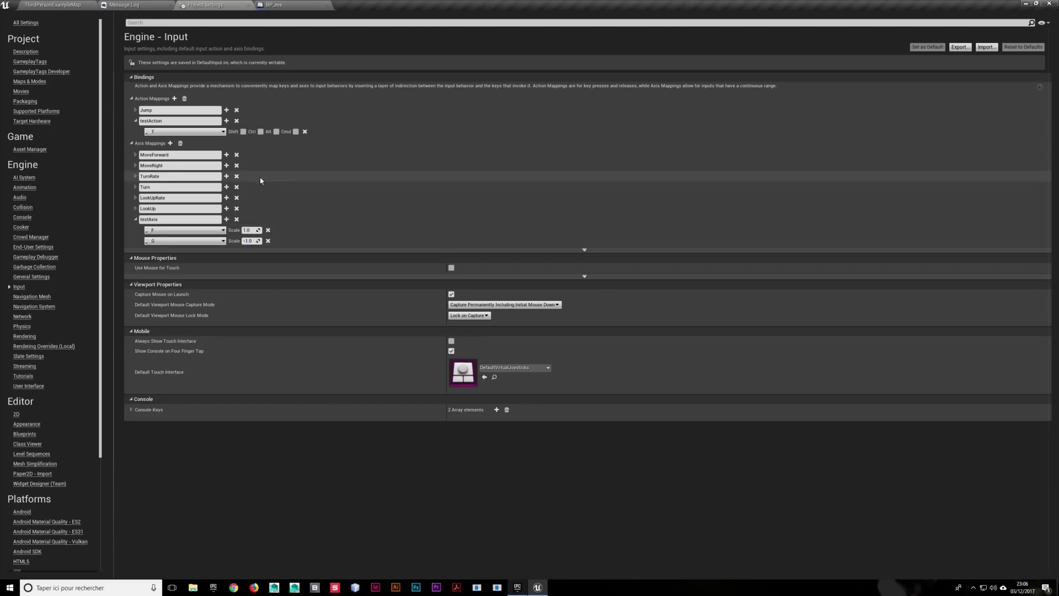
{"action": "left_click", "coordinate": [59, 4]}
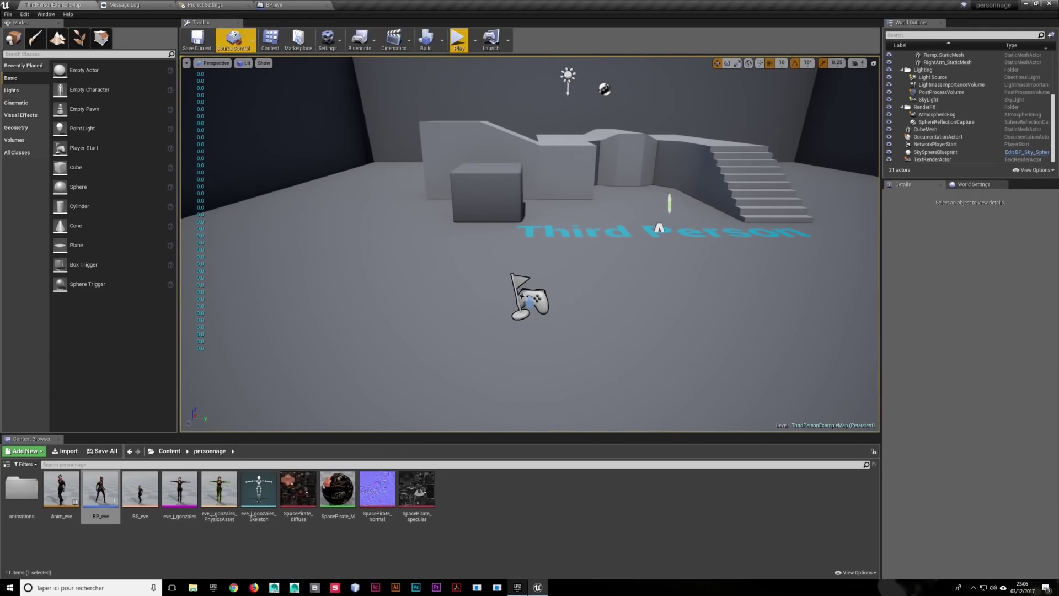
Play-test the level, press S to print the testAxis value, then stop and return to BP_eve
{"action": "left_click", "coordinate": [457, 42]}
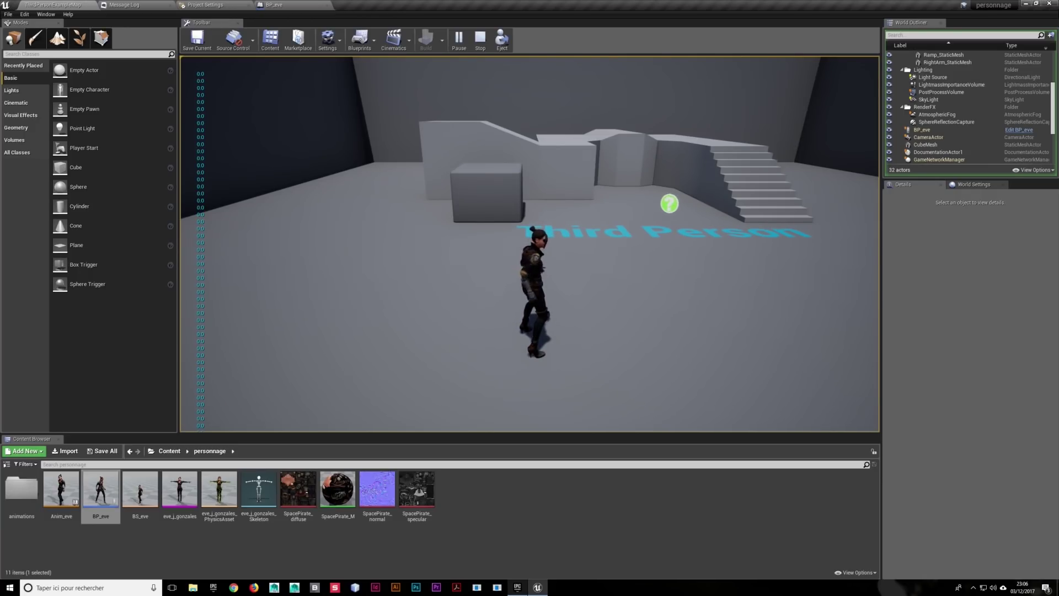
{"action": "key", "text": "s"}
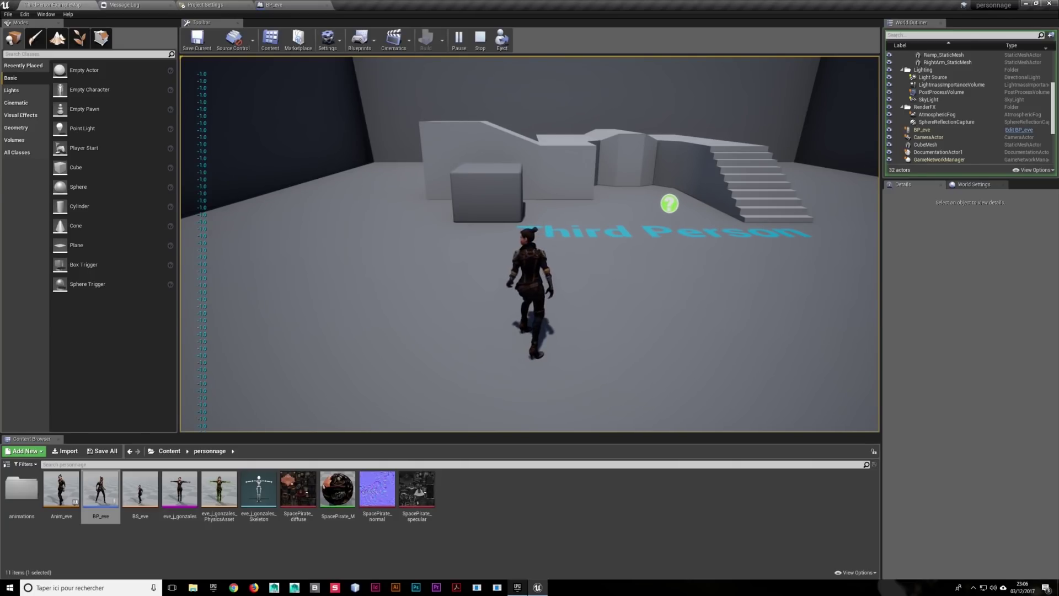
{"action": "key", "text": "Escape"}
{"action": "left_click", "coordinate": [274, 4]}
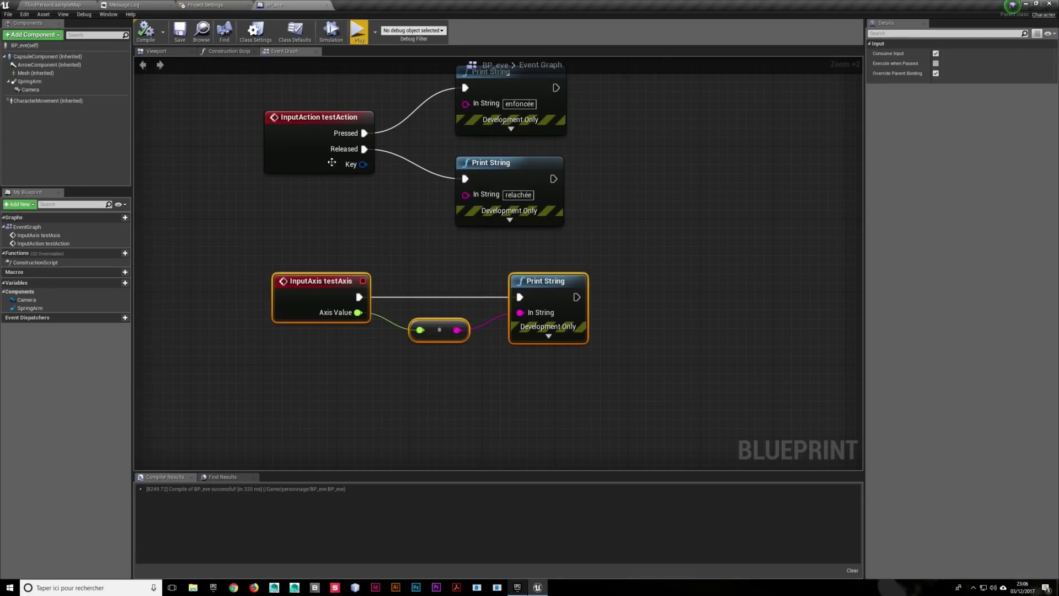
Delete the Print String node that prints 'relachée' from testAction's Released pin
{"action": "left_click_drag", "start_coordinate": [292, 89], "coordinate": [371, 199]}
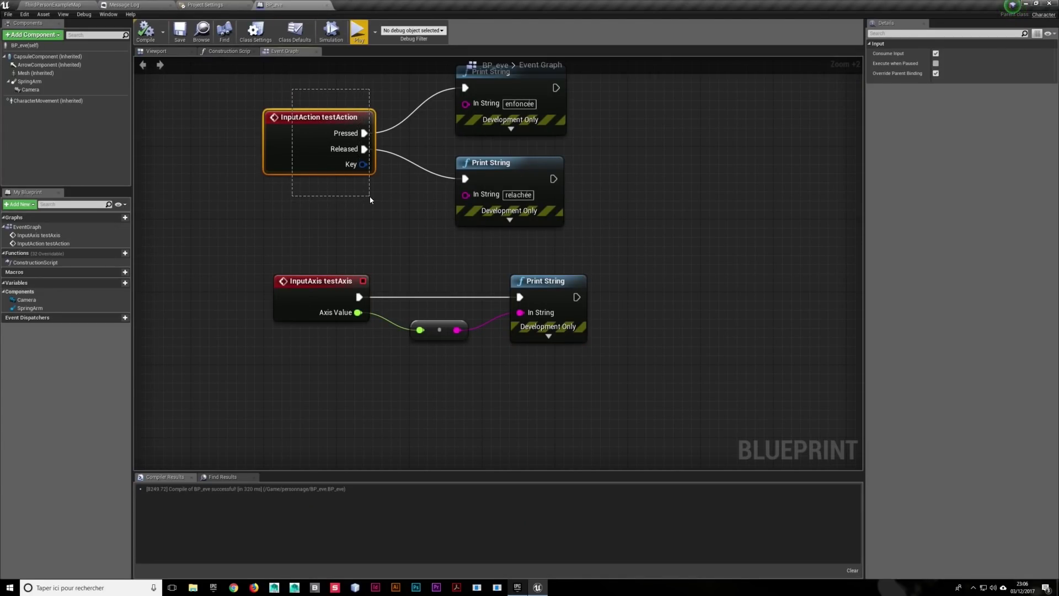
{"action": "left_click_drag", "start_coordinate": [310, 83], "coordinate": [366, 201]}
{"action": "right_click_drag", "start_coordinate": [409, 89], "coordinate": [376, 188]}
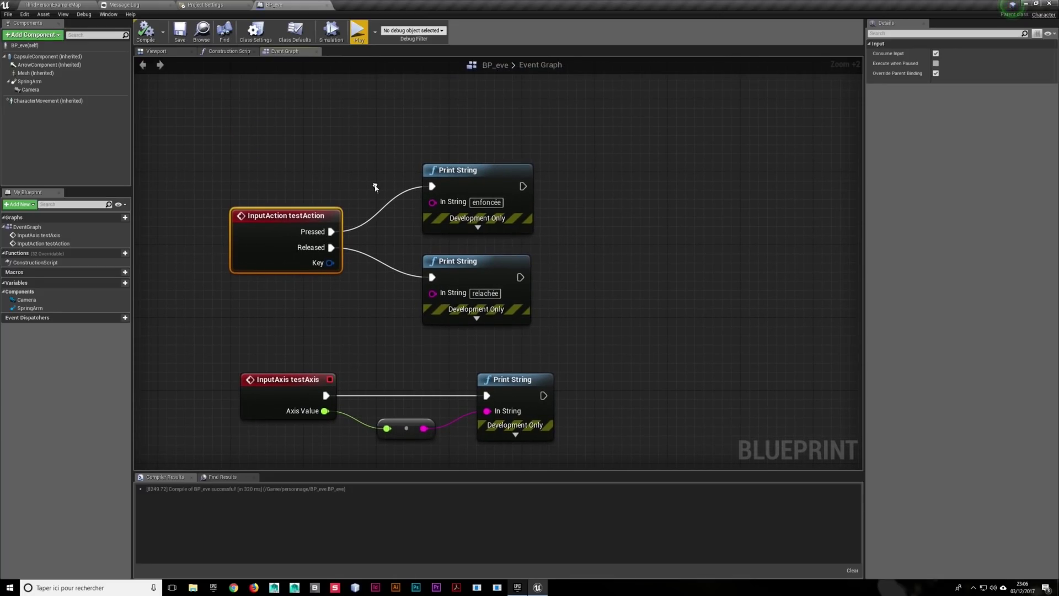
{"action": "left_click", "coordinate": [470, 174]}
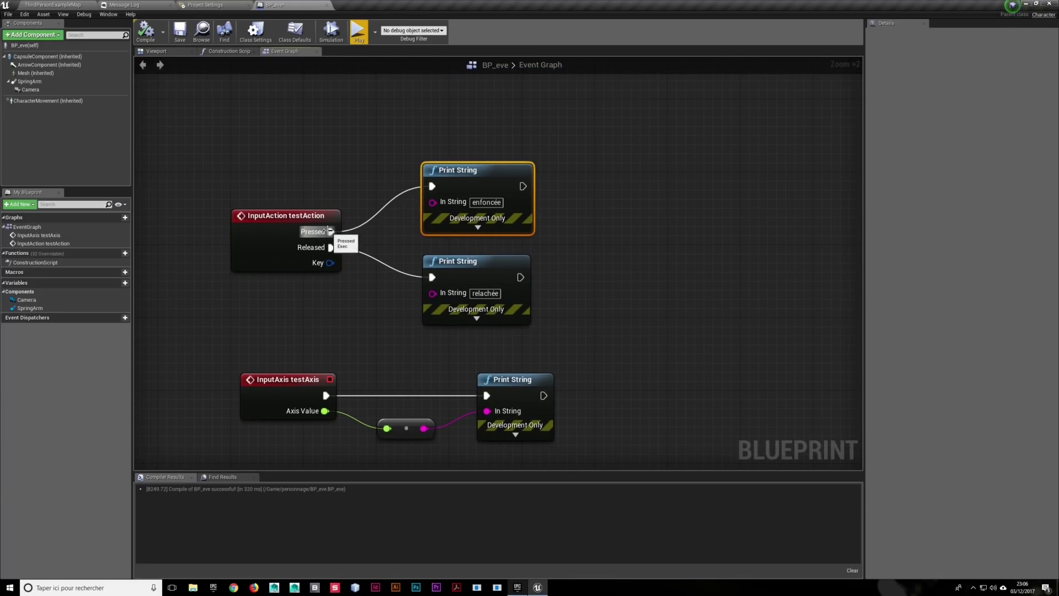
{"action": "left_click", "coordinate": [479, 266]}
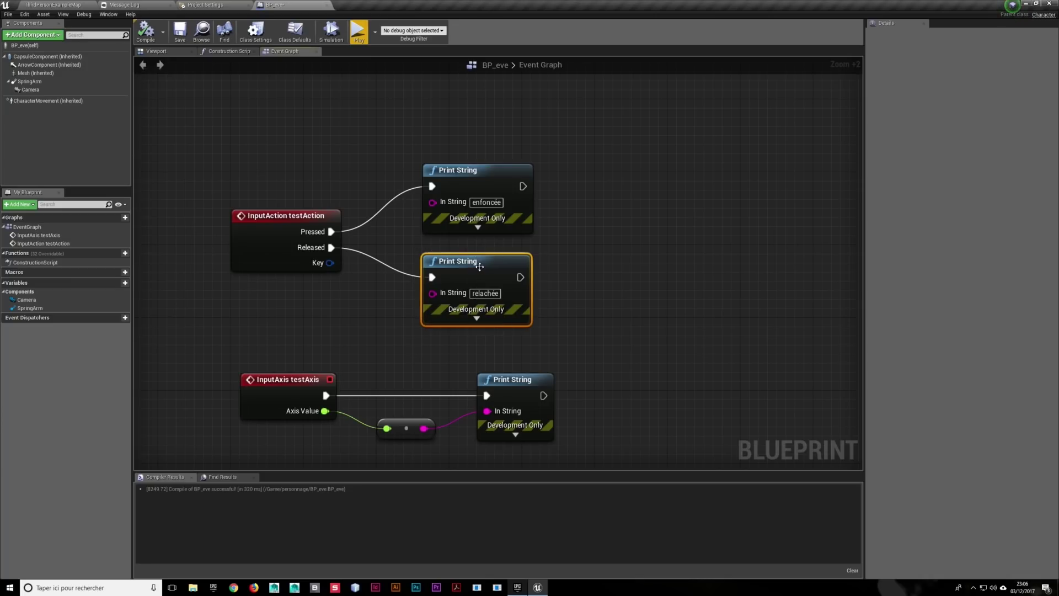
{"action": "left_click_drag", "start_coordinate": [479, 267], "coordinate": [470, 267]}
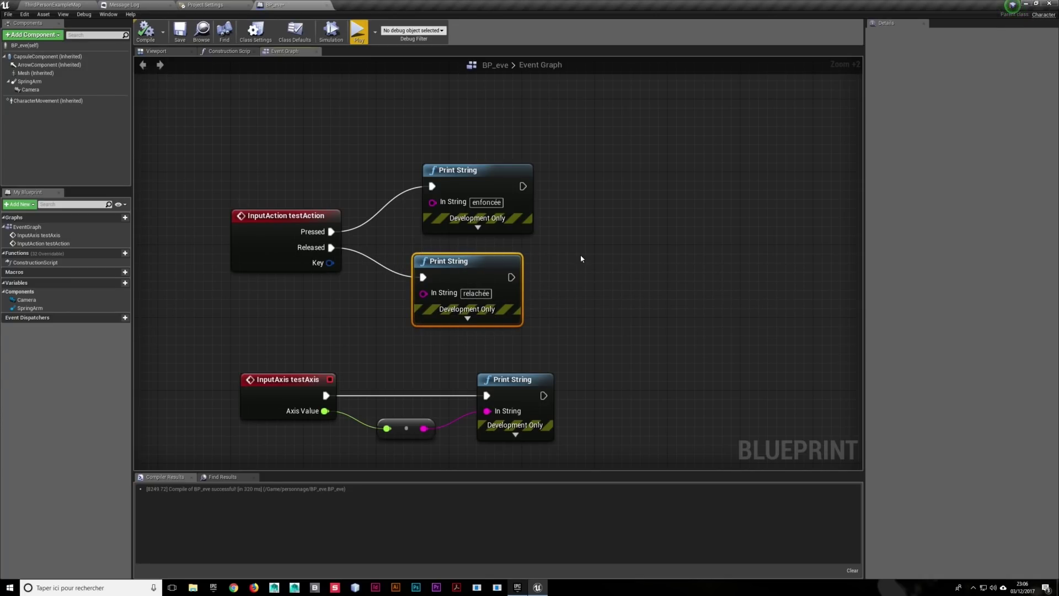
{"action": "key", "text": "Delete"}
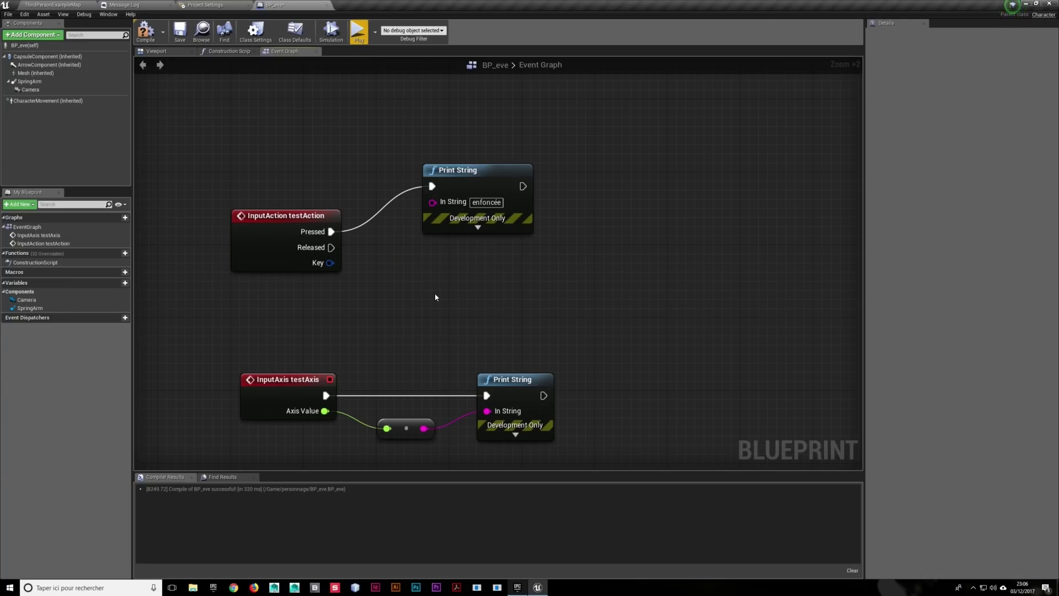
Nudge the remaining 'enfoncée' Print String and the InputAxis testAxis node into place
{"action": "left_click_drag", "start_coordinate": [425, 144], "coordinate": [546, 243]}
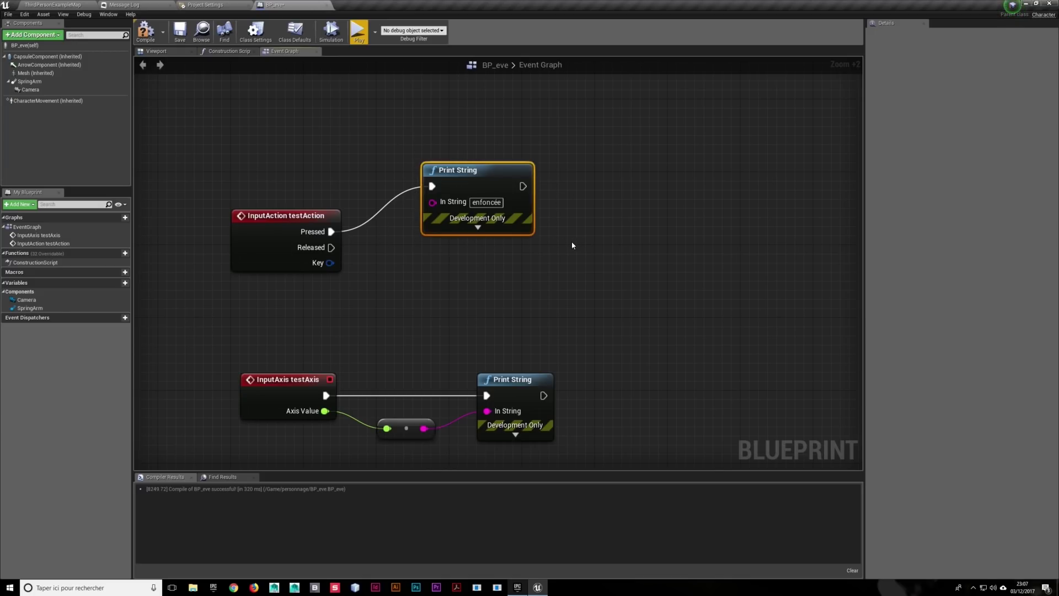
{"action": "left_click_drag", "start_coordinate": [459, 180], "coordinate": [451, 172]}
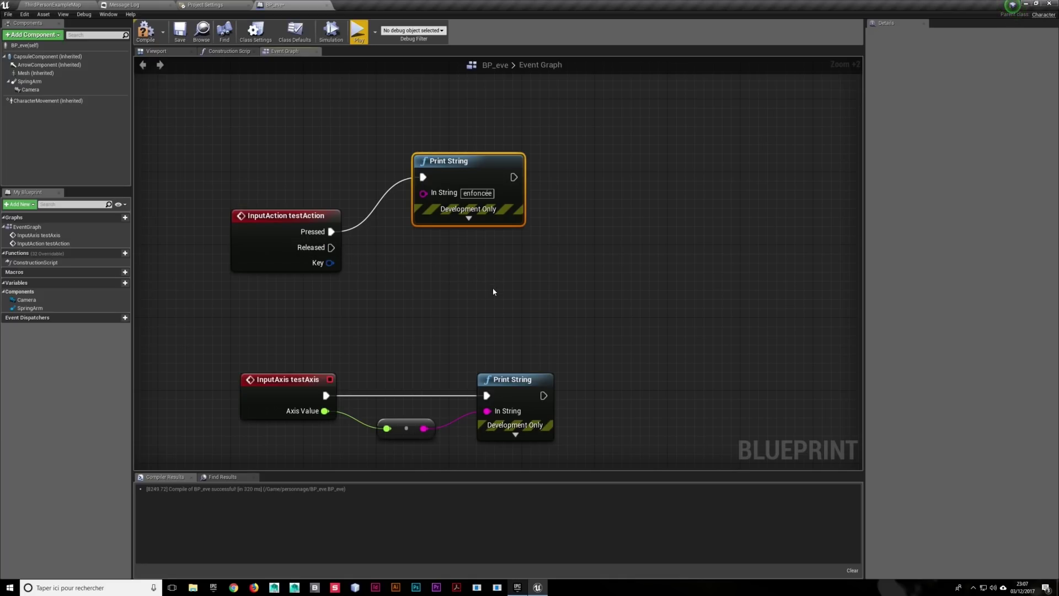
{"action": "right_click_drag", "start_coordinate": [493, 292], "coordinate": [556, 192]}
{"action": "left_click_drag", "start_coordinate": [319, 247], "coordinate": [375, 261]}
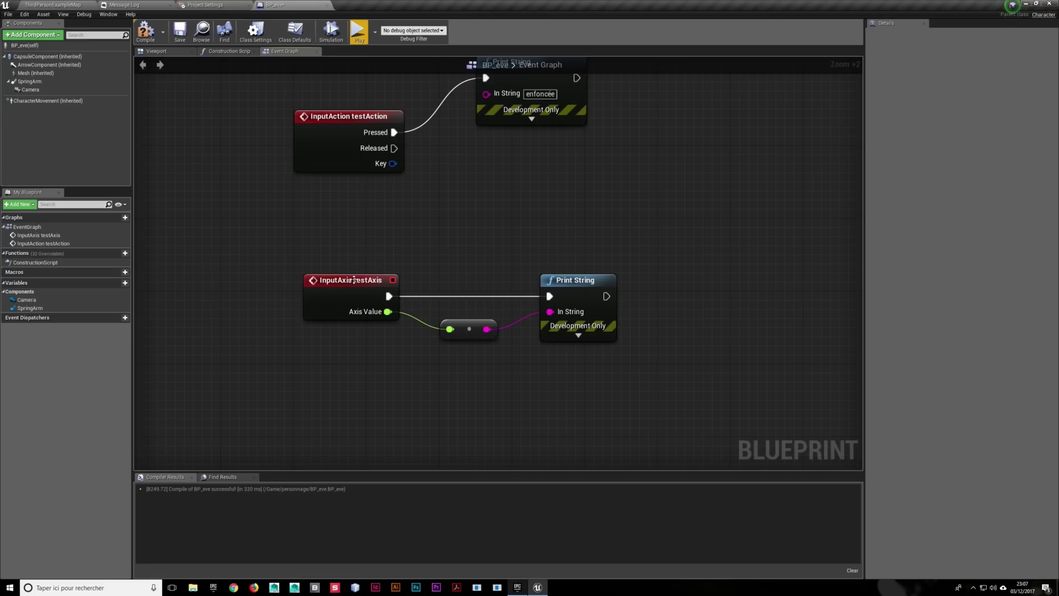
{"action": "left_click_drag", "start_coordinate": [353, 280], "coordinate": [350, 280]}
{"action": "left_click", "coordinate": [456, 211]}
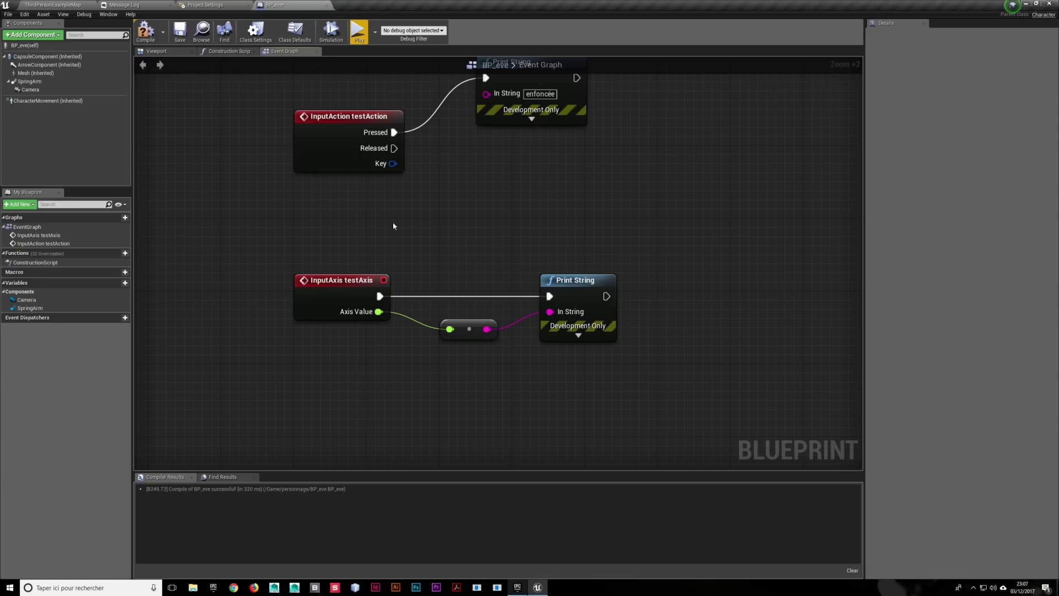
Select and rearrange the testAxis converter and Print String nodes
{"action": "left_click_drag", "start_coordinate": [371, 248], "coordinate": [640, 374]}
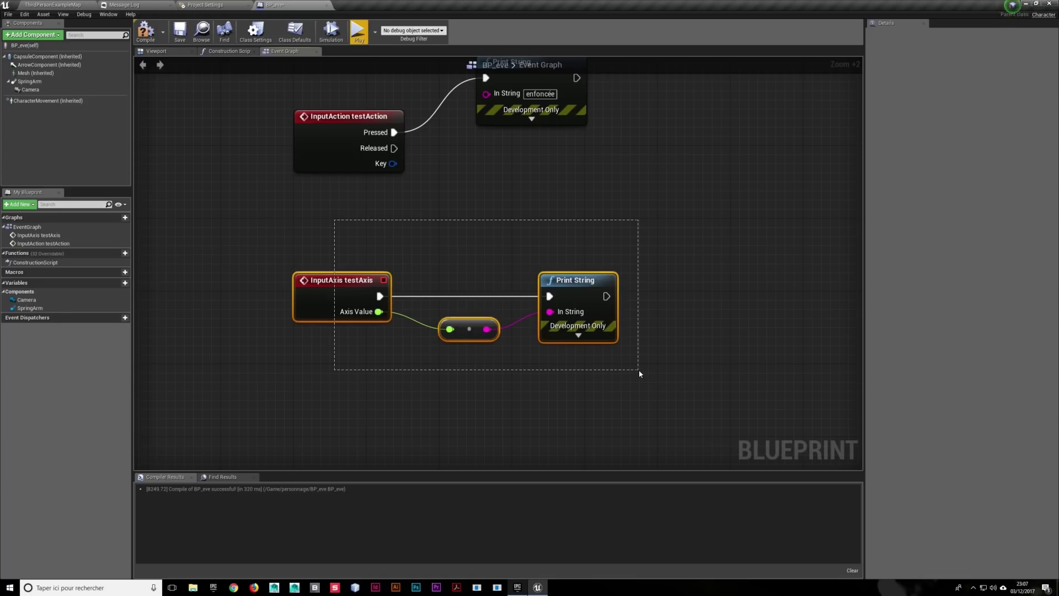
{"action": "left_click", "coordinate": [459, 280]}
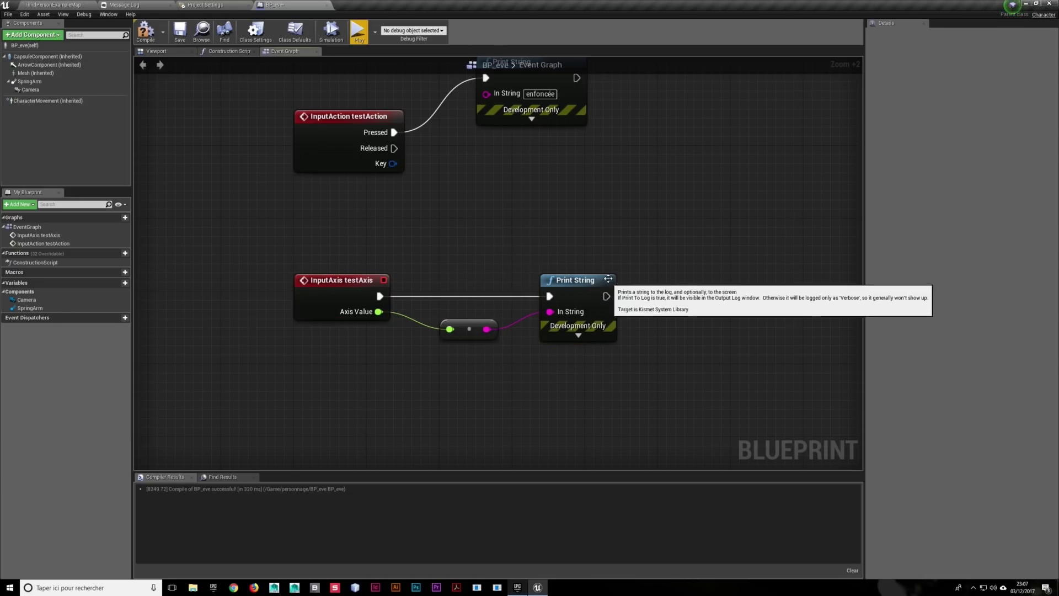
{"action": "mouse_move", "coordinate": [449, 242]}
{"action": "left_mouse_down"}
{"action": "mouse_move", "coordinate": [506, 330]}
{"action": "mouse_move", "coordinate": [630, 373]}
{"action": "left_mouse_up"}
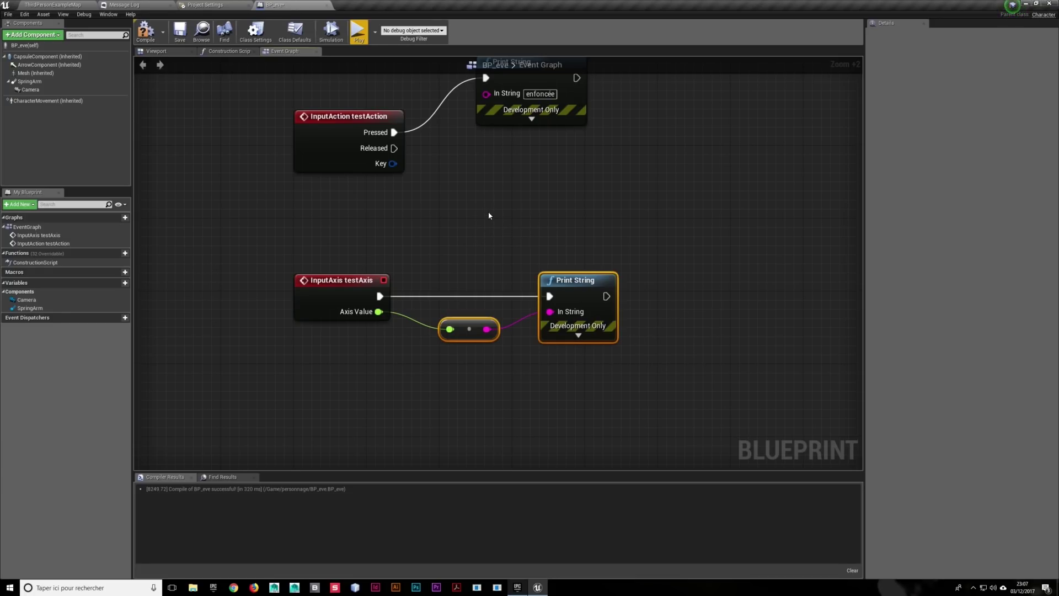
{"action": "right_click_drag", "start_coordinate": [450, 232], "coordinate": [472, 326]}
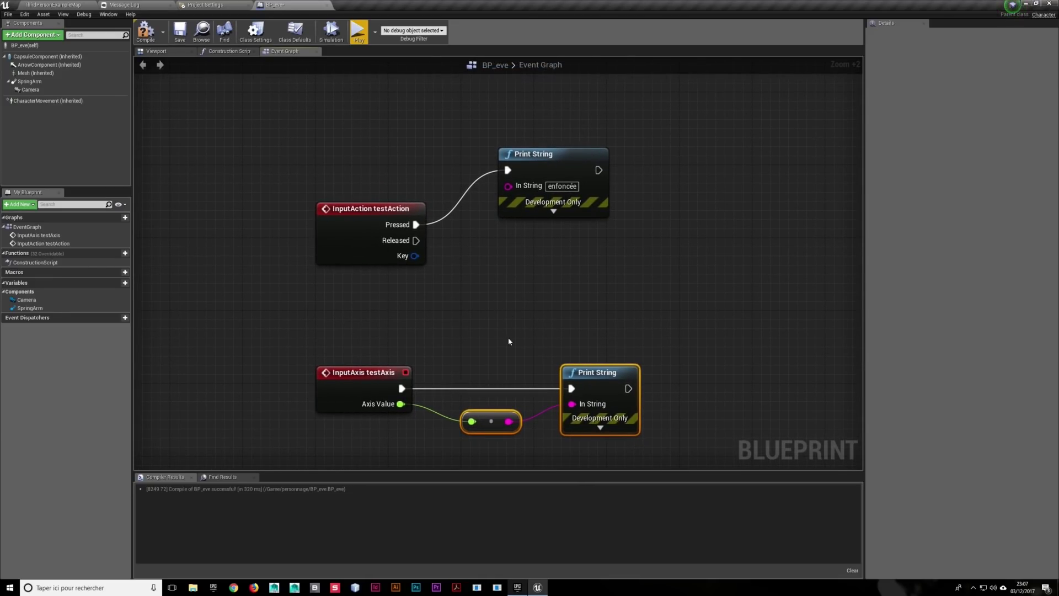
{"action": "right_click_drag", "start_coordinate": [496, 335], "coordinate": [484, 278]}
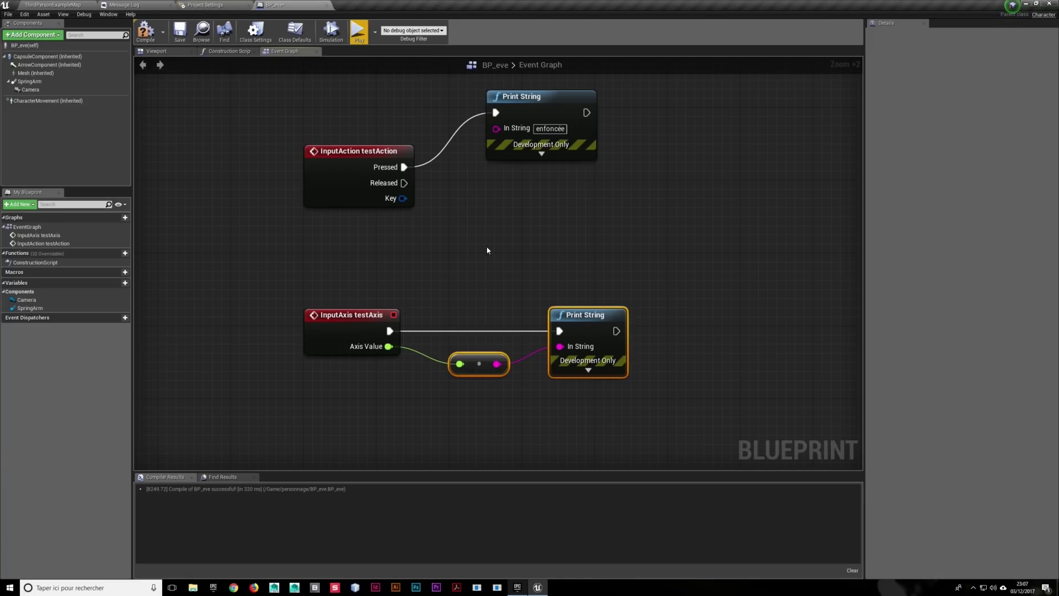
{"action": "right_click_drag", "start_coordinate": [527, 225], "coordinate": [486, 281]}
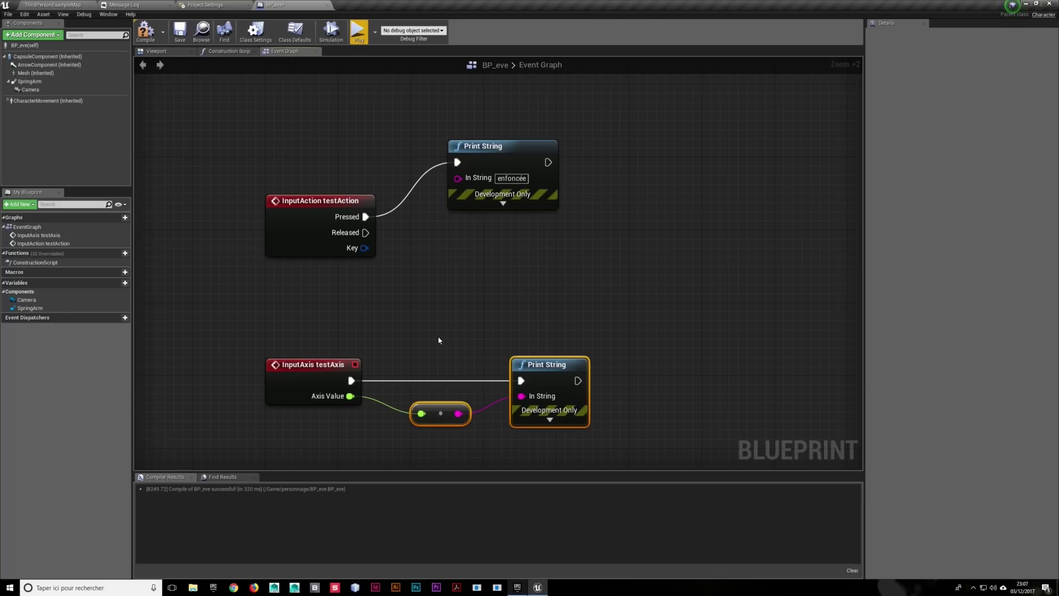
{"action": "mouse_move", "coordinate": [470, 321]}
{"action": "left_mouse_down"}
{"action": "mouse_move", "coordinate": [558, 365]}
{"action": "mouse_move", "coordinate": [547, 352]}
{"action": "left_mouse_up"}
{"action": "left_click_drag", "start_coordinate": [431, 338], "coordinate": [630, 448]}
{"action": "left_click", "coordinate": [559, 307]}
{"action": "scroll", "coordinate": [594, 284], "scroll_direction": "down", "scroll_amount": 3}
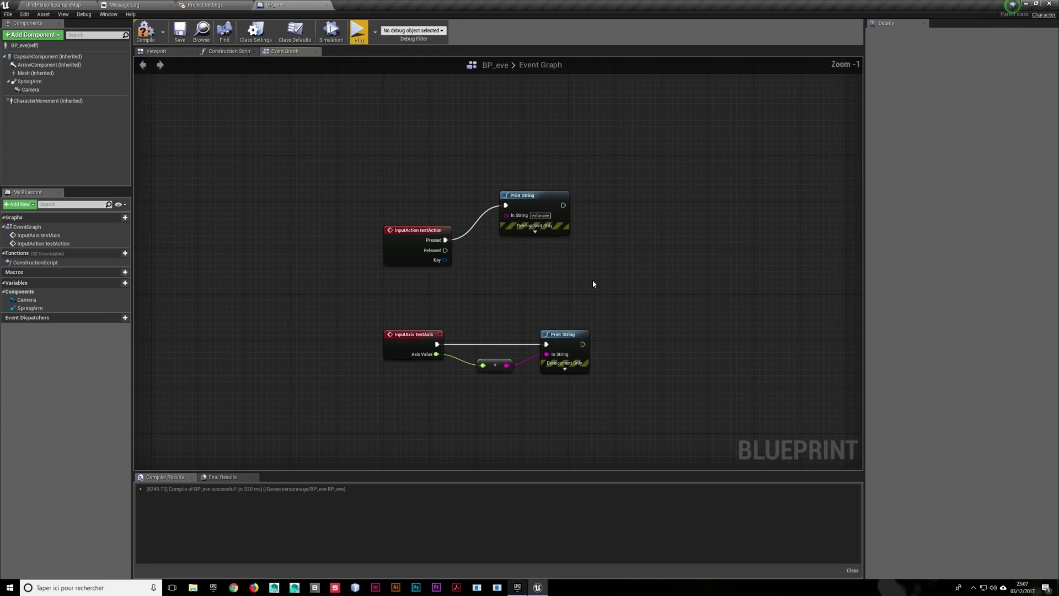
Delete both Print String nodes, the converter and the two input event nodes from the graph
{"action": "left_click_drag", "start_coordinate": [493, 149], "coordinate": [619, 393]}
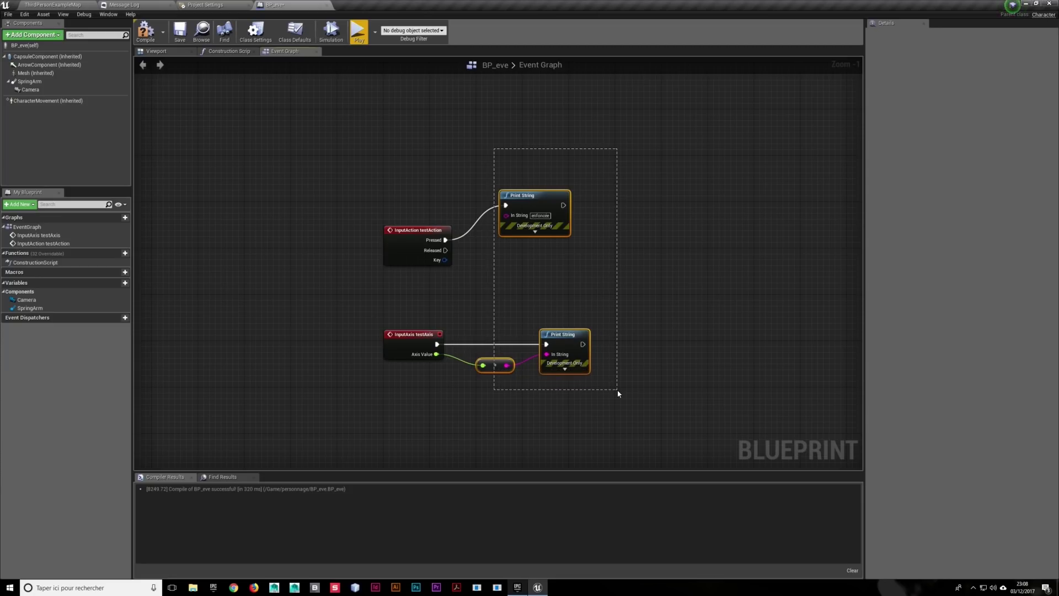
{"action": "key", "text": "Delete"}
{"action": "left_click_drag", "start_coordinate": [354, 165], "coordinate": [464, 370]}
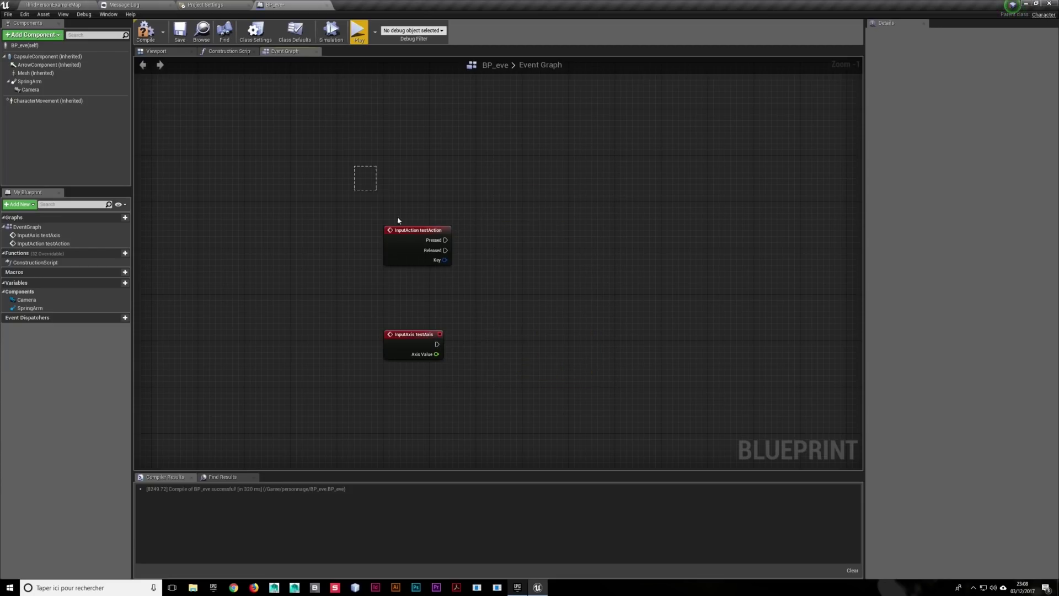
{"action": "key", "text": "Delete"}
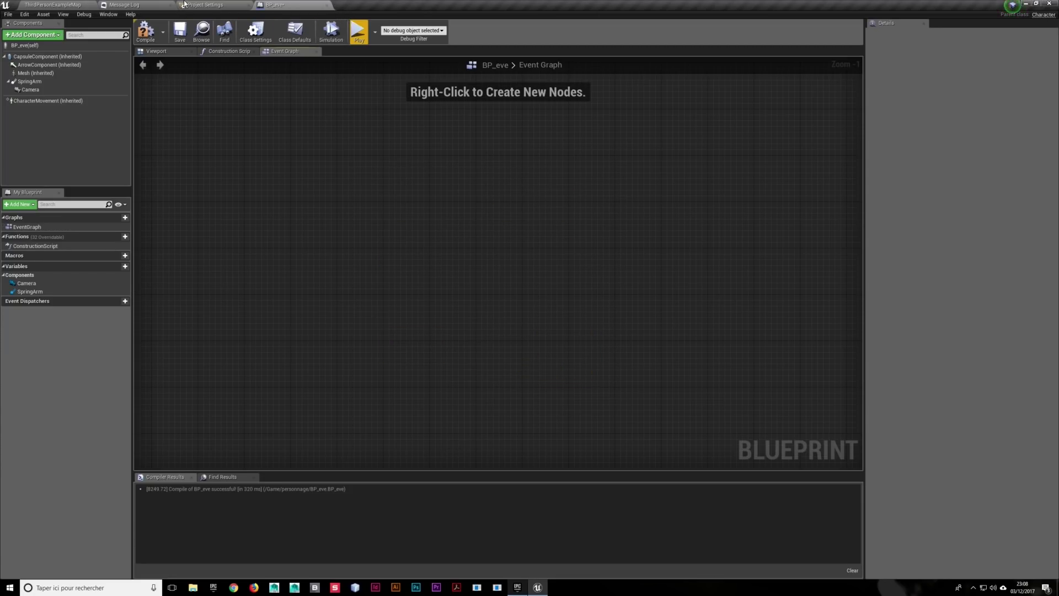
Remove the testAxis and testAction mappings in Project Settings > Input
{"action": "left_click", "coordinate": [193, 5]}
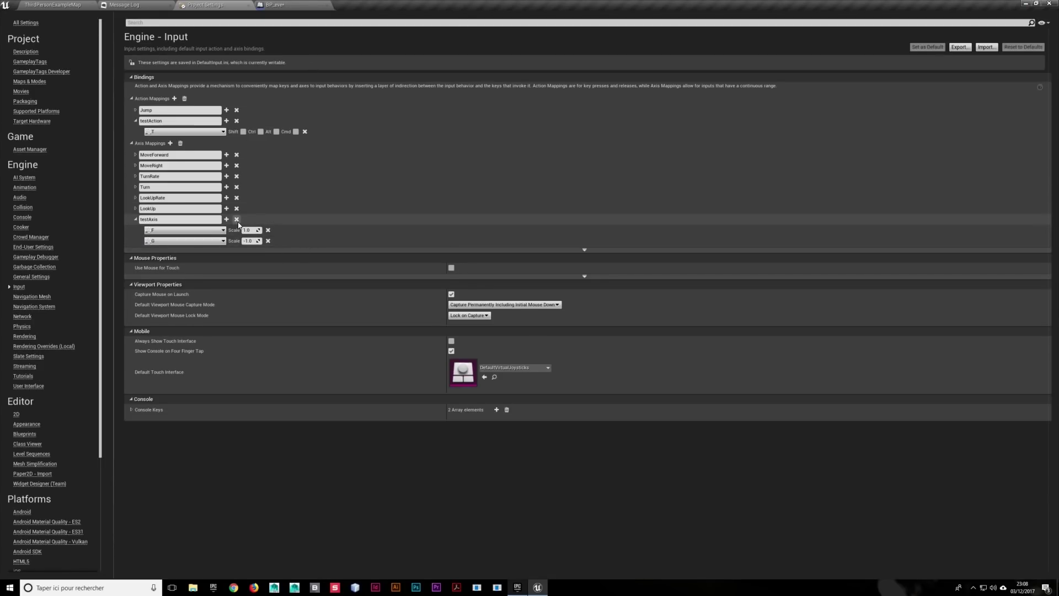
{"action": "left_click", "coordinate": [236, 219]}
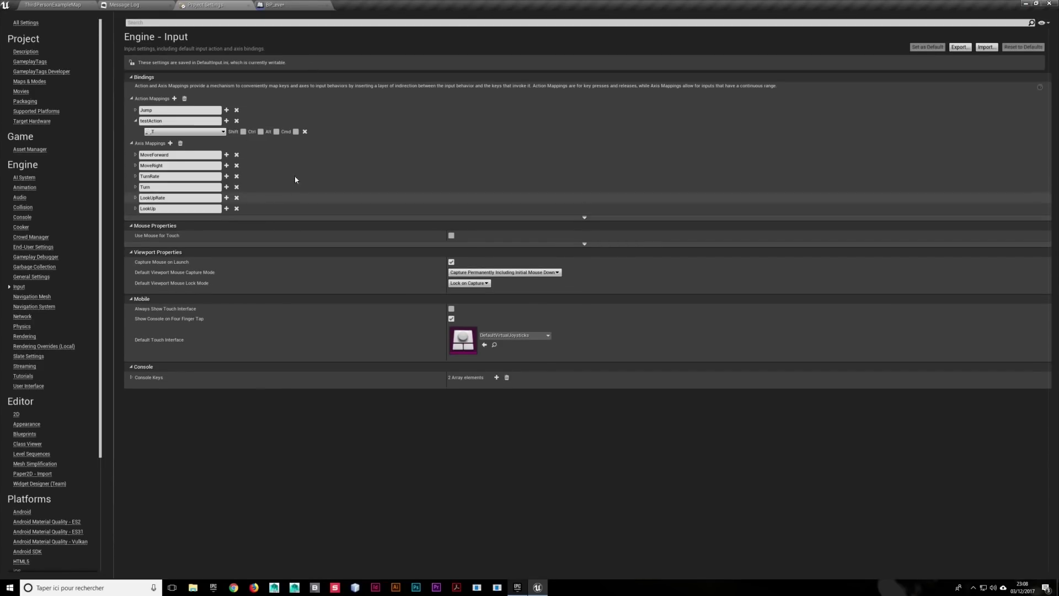
{"action": "left_click", "coordinate": [236, 121]}
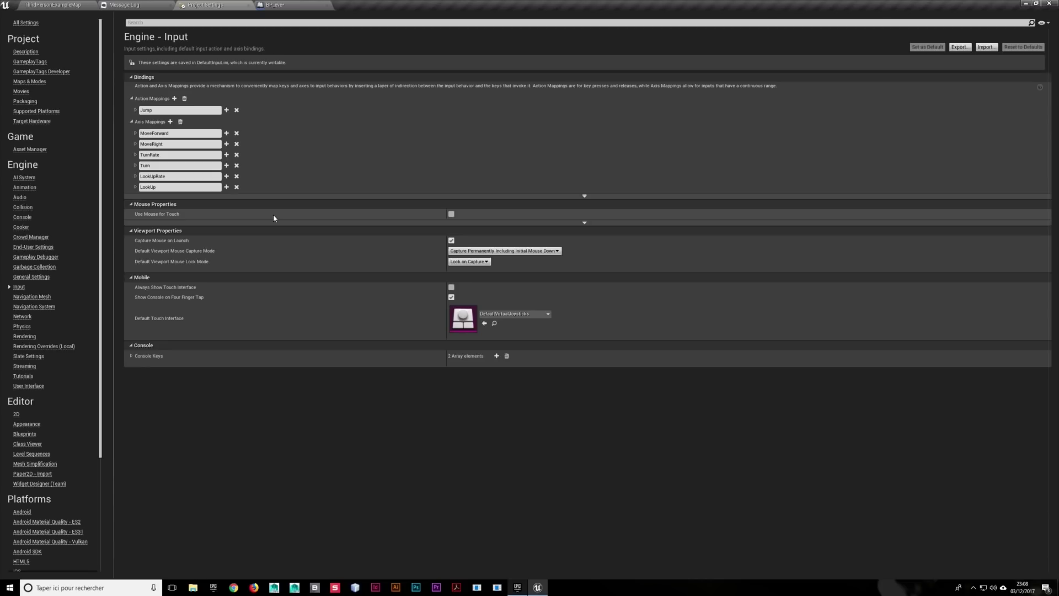
{"action": "left_click", "coordinate": [131, 98]}
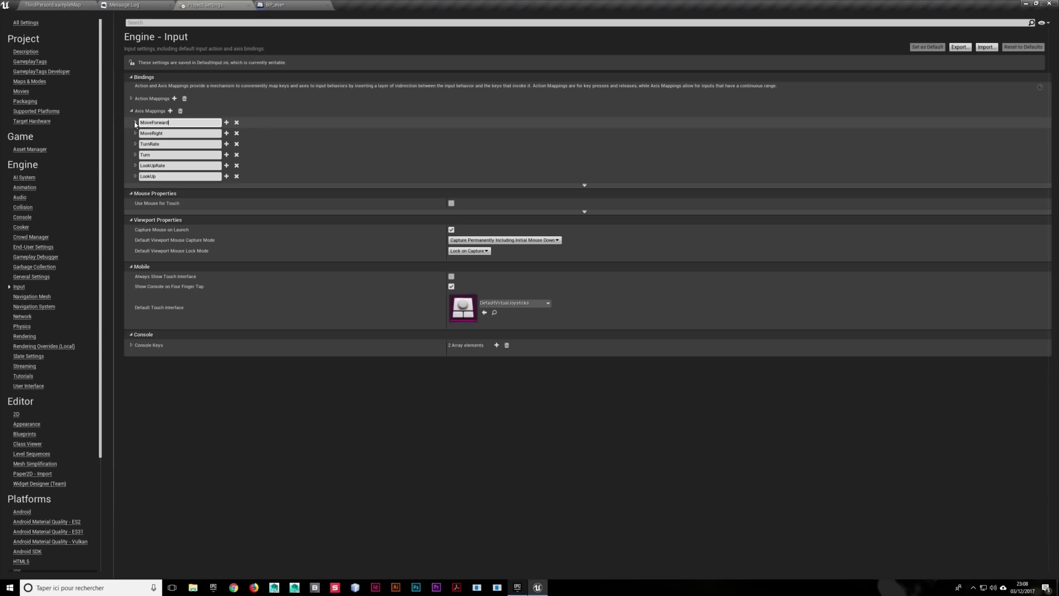
Strip MoveForward down to Z and S, removing its Up, Down, gamepad and controller keys
{"action": "left_click", "coordinate": [135, 122]}
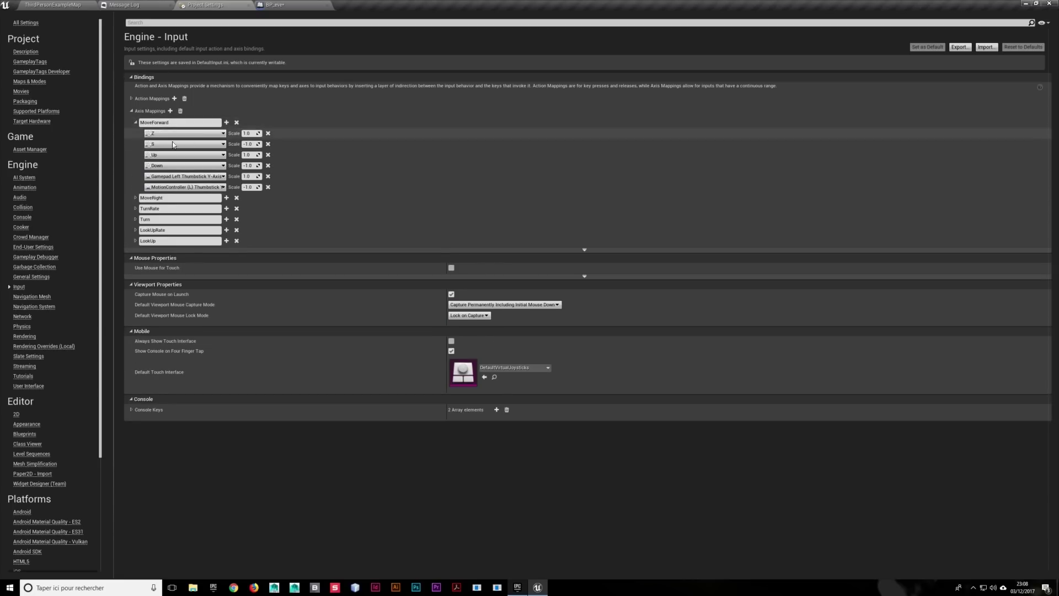
{"action": "left_click", "coordinate": [136, 123]}
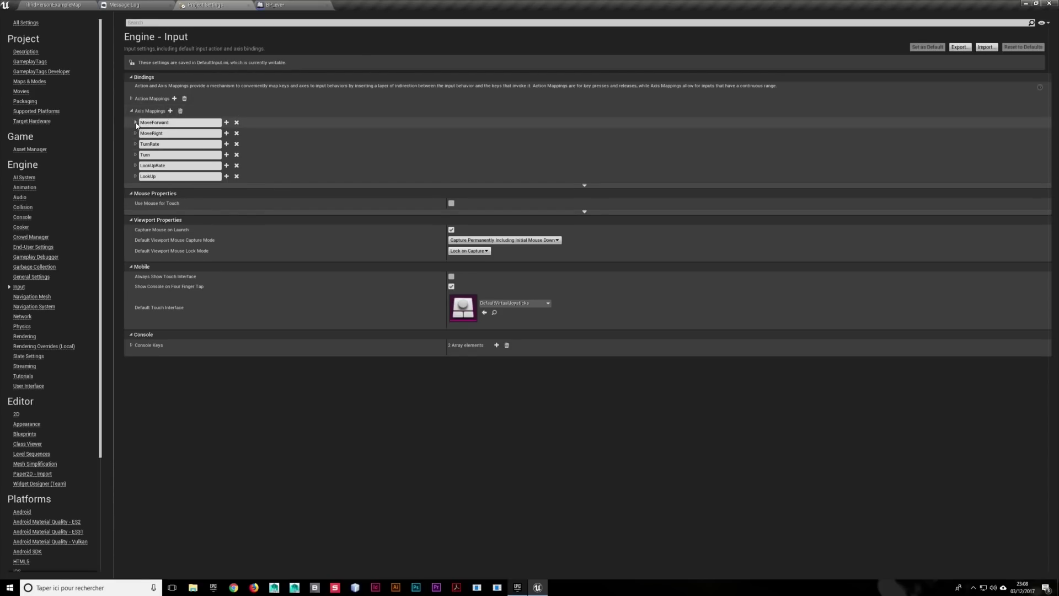
{"action": "left_click", "coordinate": [135, 123]}
{"action": "left_click", "coordinate": [159, 123]}
{"action": "left_click", "coordinate": [167, 124]}
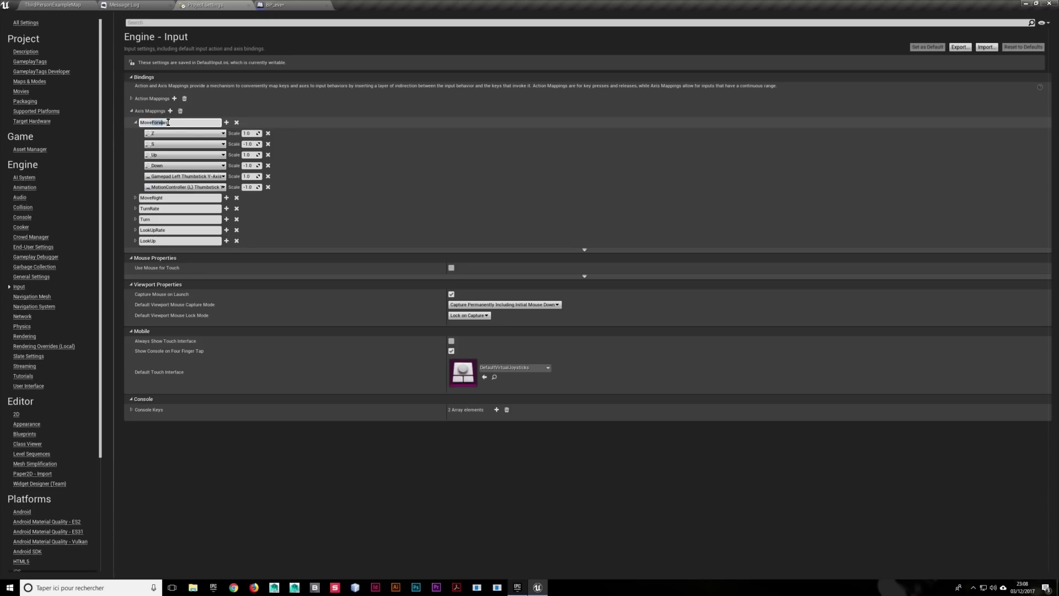
{"action": "left_click", "coordinate": [175, 122]}
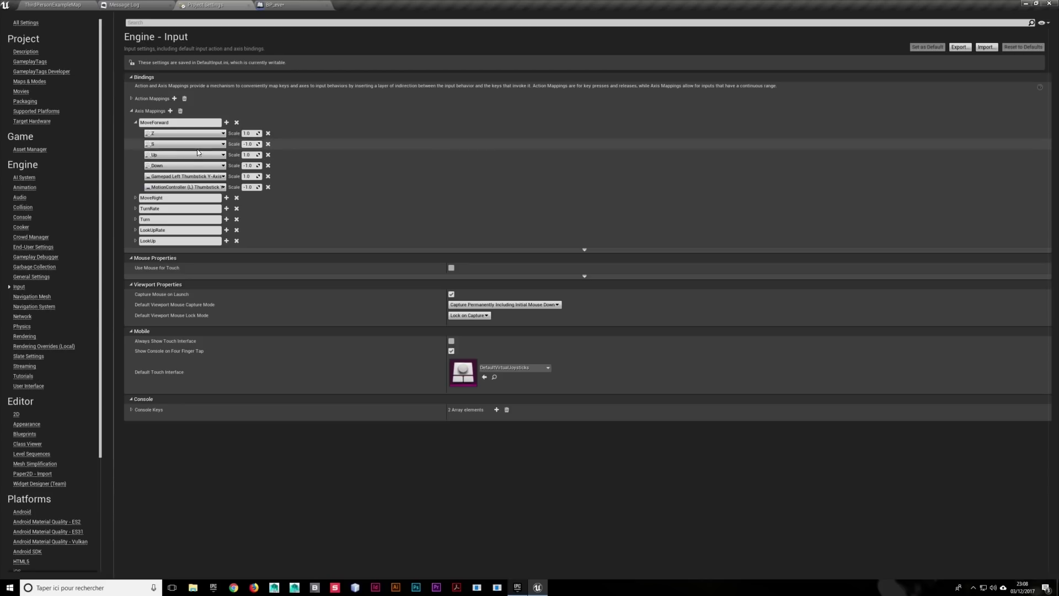
{"action": "left_click", "coordinate": [268, 154]}
{"action": "left_click", "coordinate": [268, 154]}
{"action": "left_click", "coordinate": [268, 155]}
{"action": "left_click", "coordinate": [268, 155]}
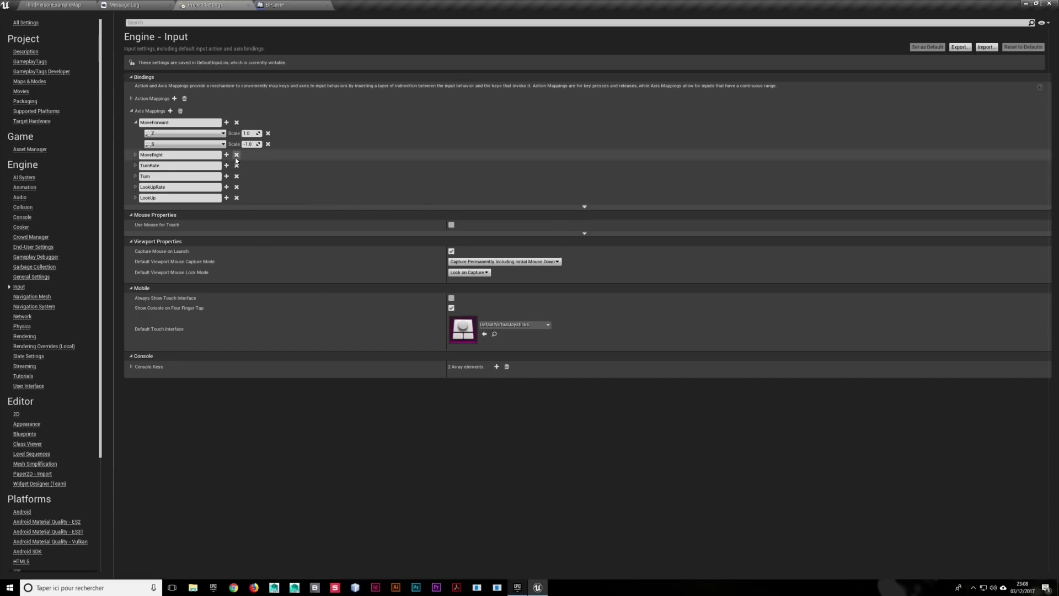
Remove the gamepad thumbstick and motion controller mappings from MoveRight, leaving Q and D
{"action": "left_click", "coordinate": [135, 154]}
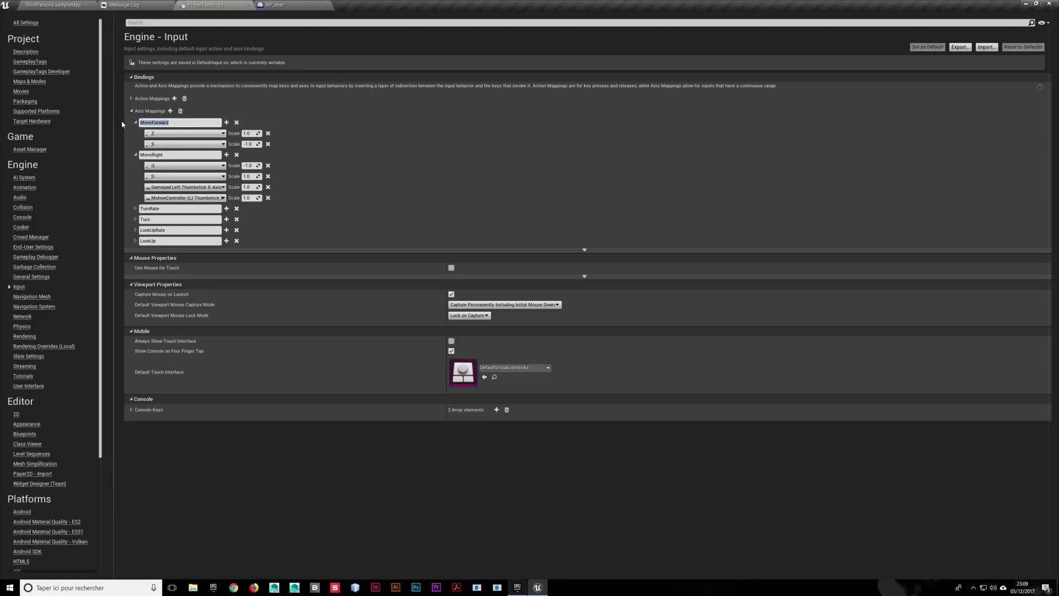
{"action": "left_click", "coordinate": [159, 154]}
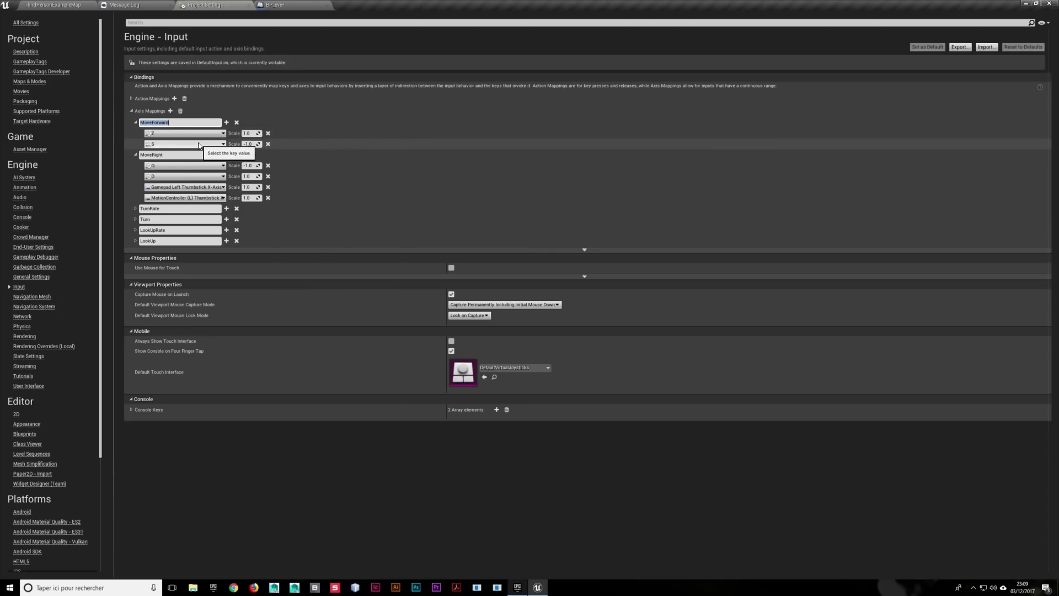
{"action": "left_click", "coordinate": [159, 155]}
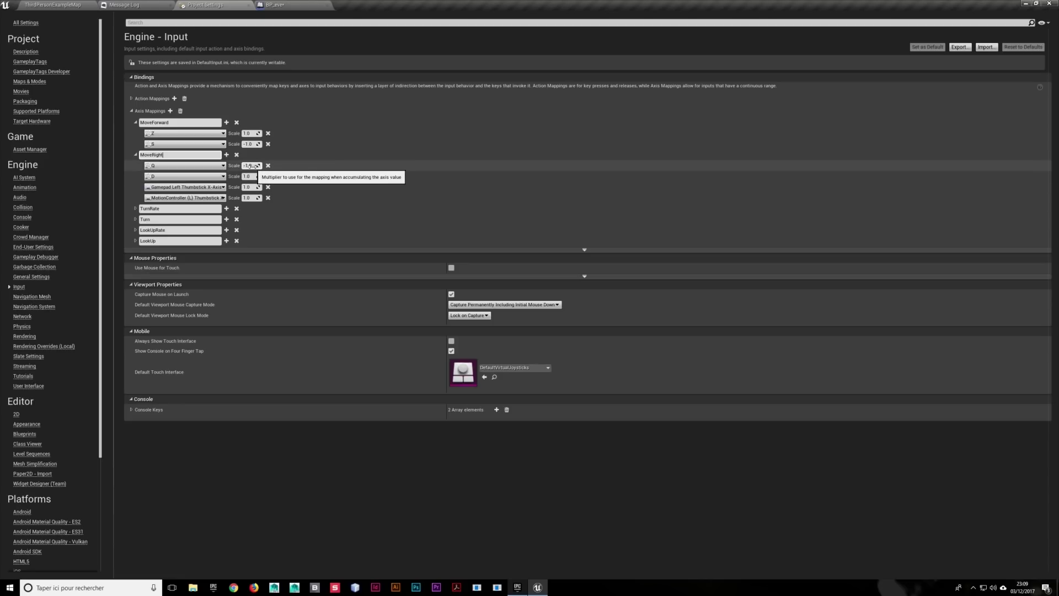
{"action": "left_click", "coordinate": [268, 187]}
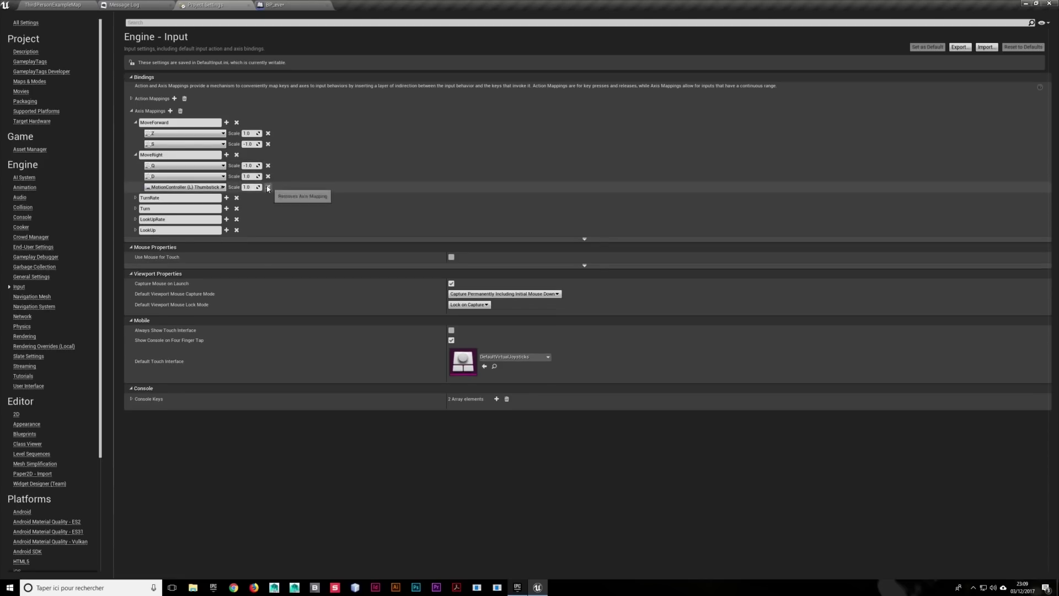
{"action": "left_click", "coordinate": [268, 187]}
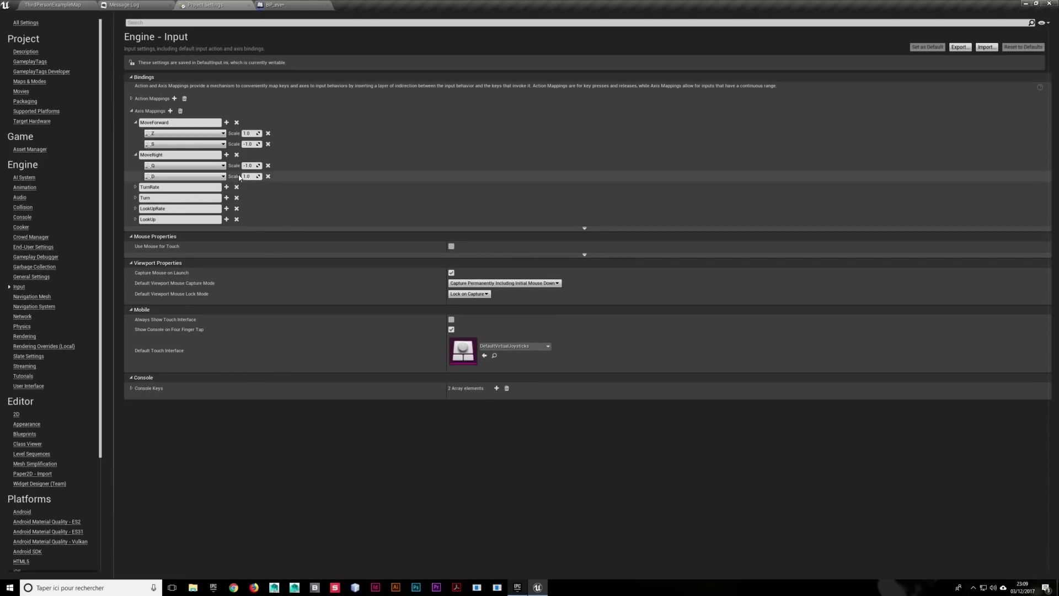
{"action": "left_click", "coordinate": [61, 5]}
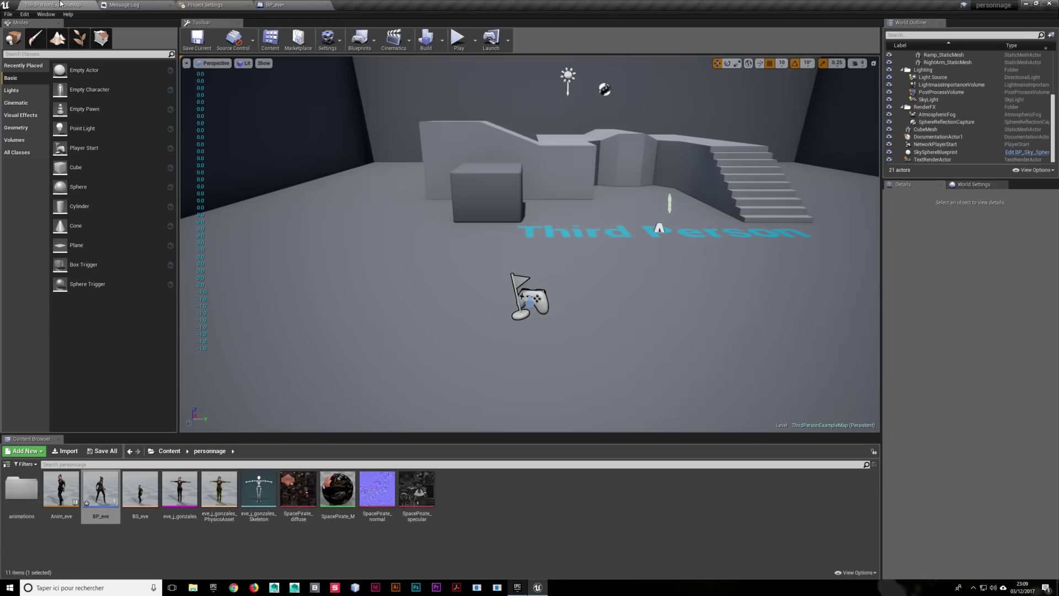
Add an InputAxis MoveForward event node to BP_eve's Event Graph and position it
{"action": "left_click", "coordinate": [275, 4]}
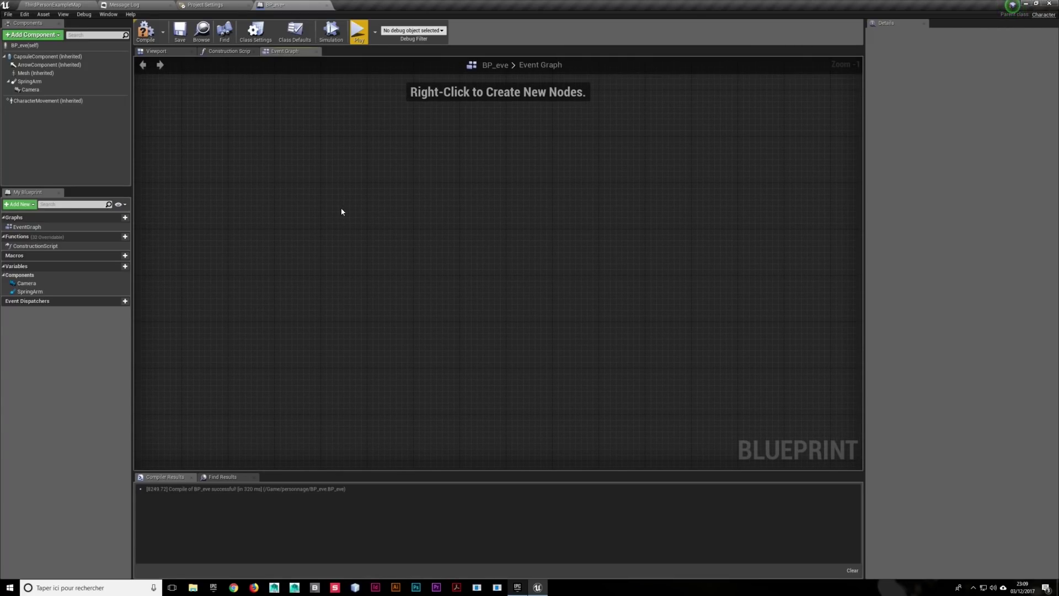
{"action": "right_click", "coordinate": [346, 223]}
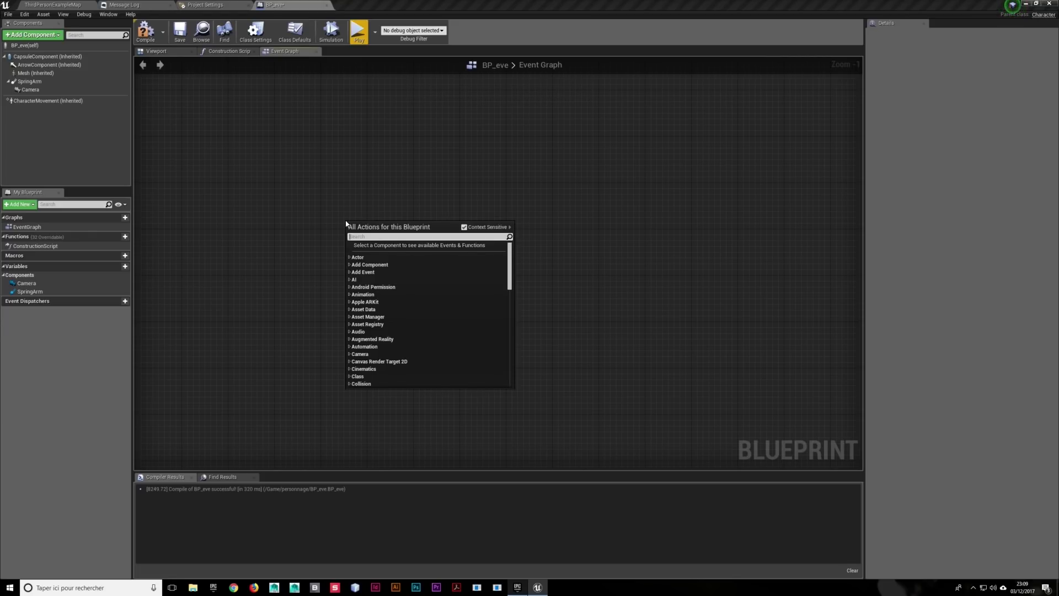
{"action": "type", "text": "movefor"}
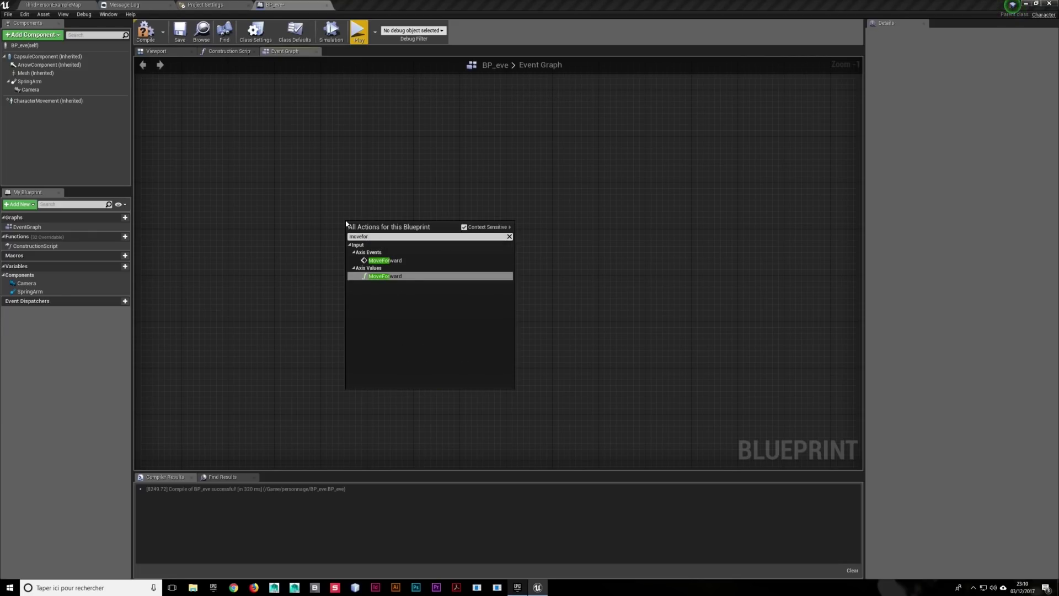
{"action": "left_click", "coordinate": [386, 261]}
{"action": "left_click_drag", "start_coordinate": [413, 235], "coordinate": [405, 192]}
{"action": "scroll", "coordinate": [404, 192], "scroll_direction": "up", "scroll_amount": 1}
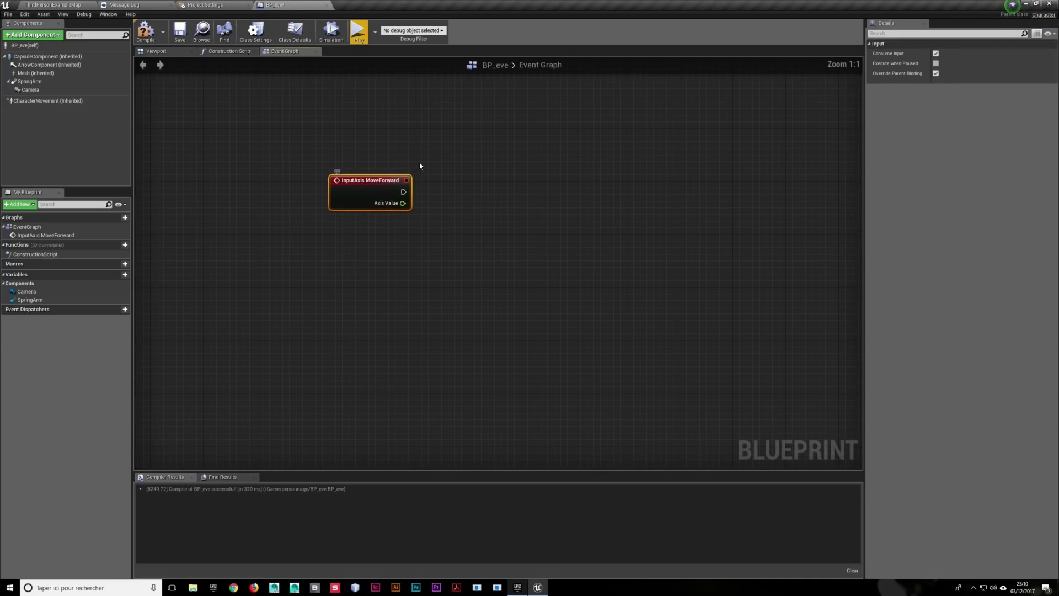
{"action": "scroll", "coordinate": [389, 210], "scroll_direction": "up", "scroll_amount": 1}
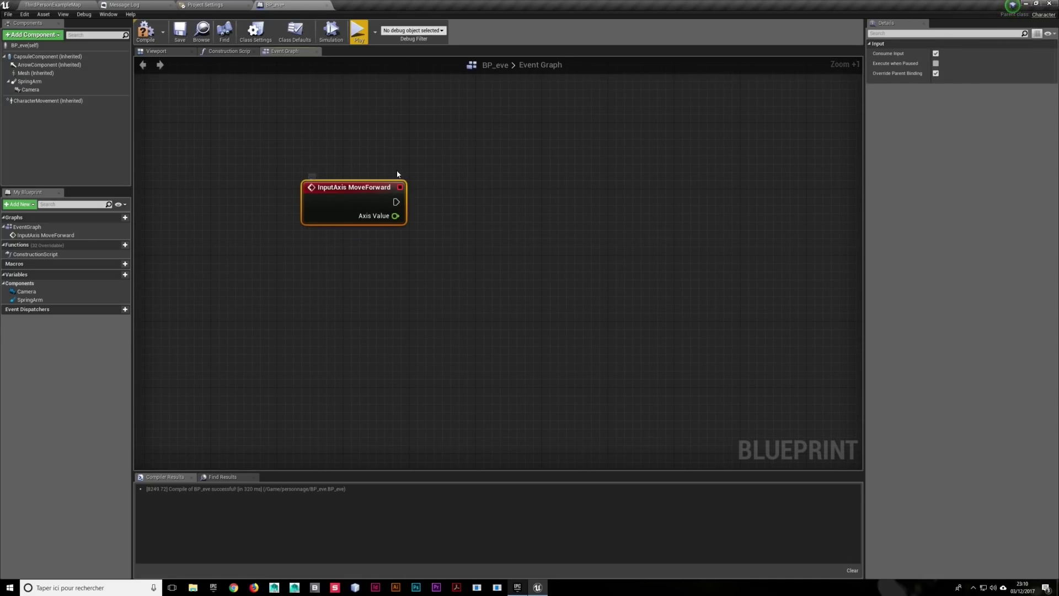
{"action": "right_click_drag", "start_coordinate": [389, 210], "coordinate": [341, 187]}
{"action": "left_click", "coordinate": [385, 246]}
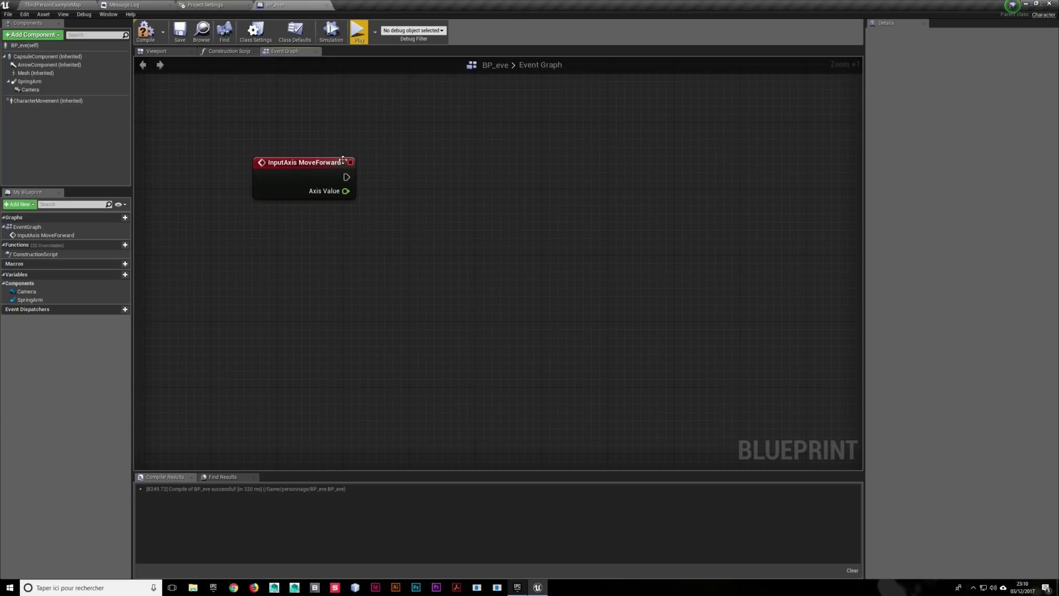
{"action": "mouse_move", "coordinate": [342, 160]}
{"action": "left_mouse_down"}
{"action": "mouse_move", "coordinate": [376, 152]}
{"action": "mouse_move", "coordinate": [345, 160]}
{"action": "left_mouse_up"}
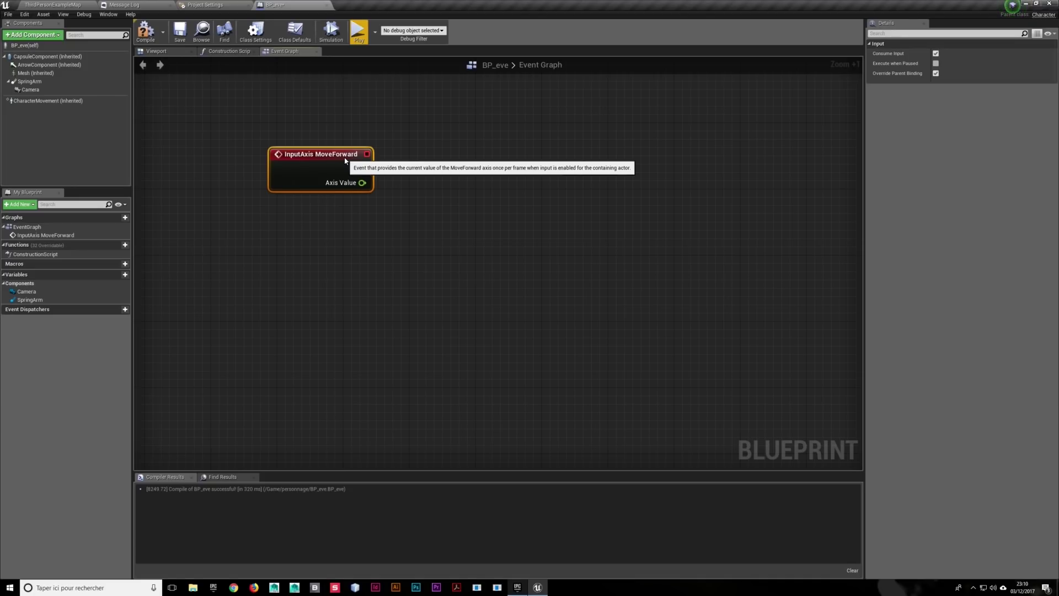
{"action": "left_click_drag", "start_coordinate": [345, 161], "coordinate": [303, 177]}
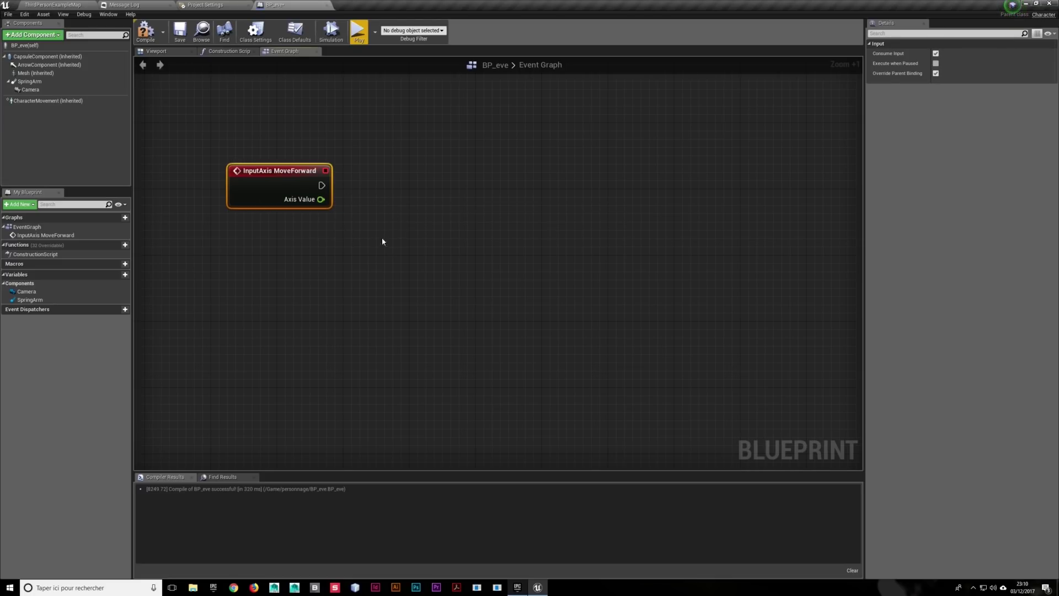
Drag a wire from MoveForward's exec output and search for 'add movement'
{"action": "left_click_drag", "start_coordinate": [321, 199], "coordinate": [435, 289]}
{"action": "key", "text": "Escape"}
{"action": "left_click_drag", "start_coordinate": [321, 185], "coordinate": [519, 186]}
{"action": "type", "text": "add movement"}
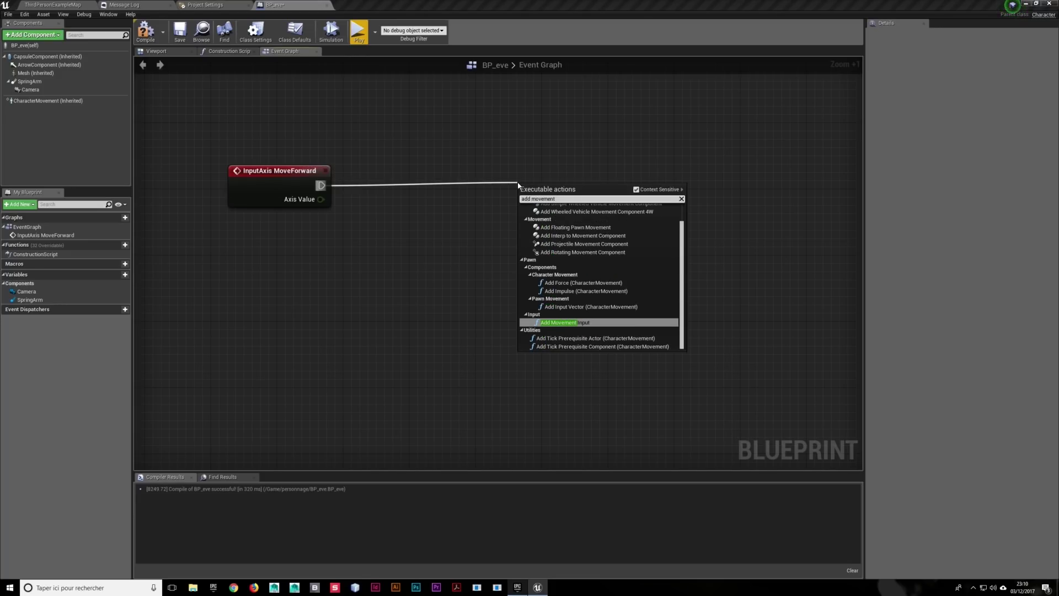
Create an Add Movement Input node wired to MoveForward's exec pin and align it
{"action": "left_click", "coordinate": [570, 324]}
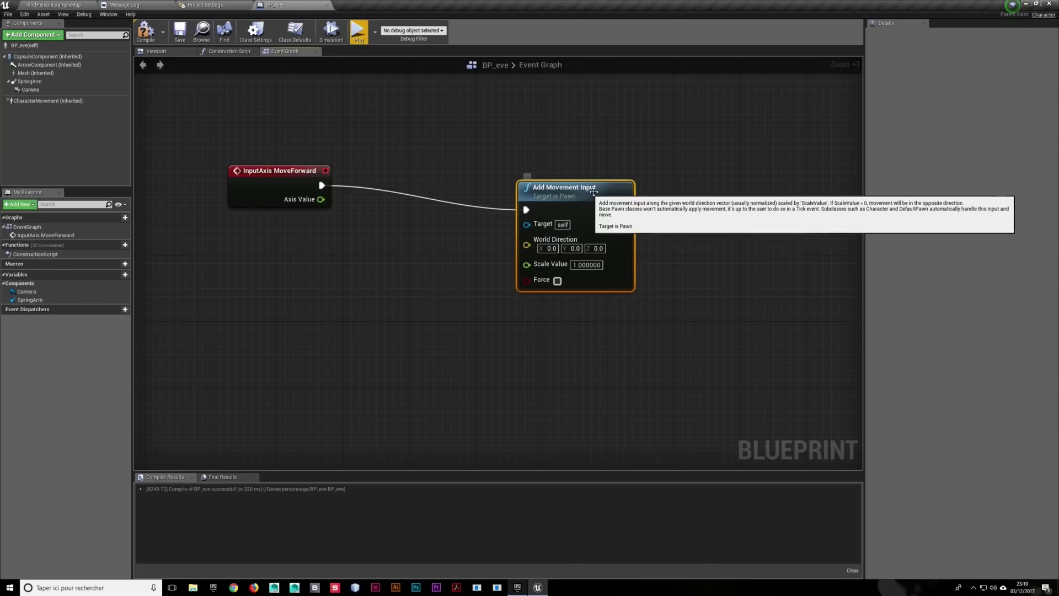
{"action": "left_click_drag", "start_coordinate": [582, 179], "coordinate": [541, 171]}
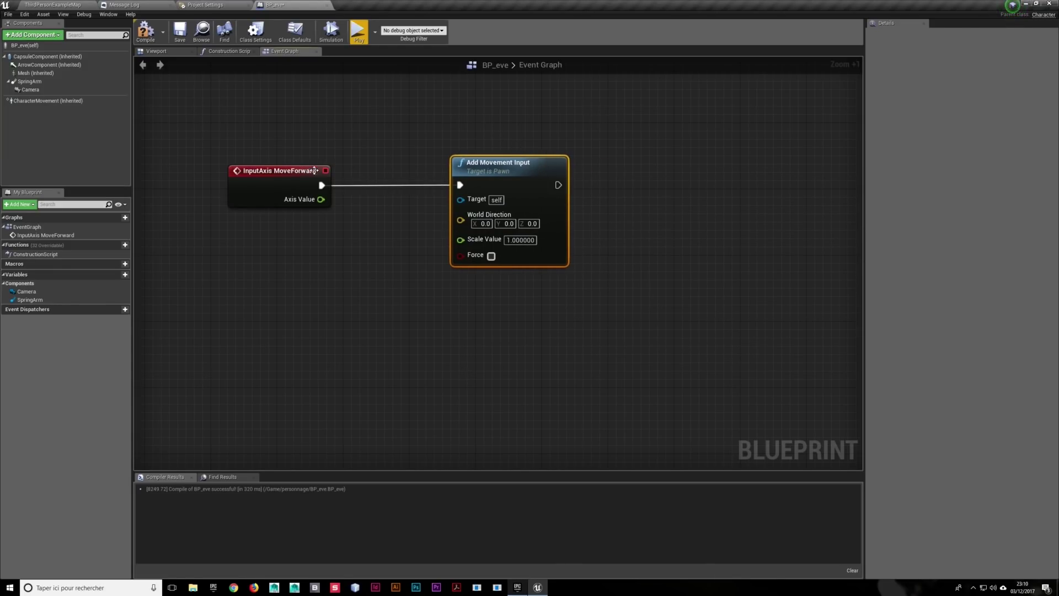
{"action": "left_click_drag", "start_coordinate": [518, 163], "coordinate": [567, 163]}
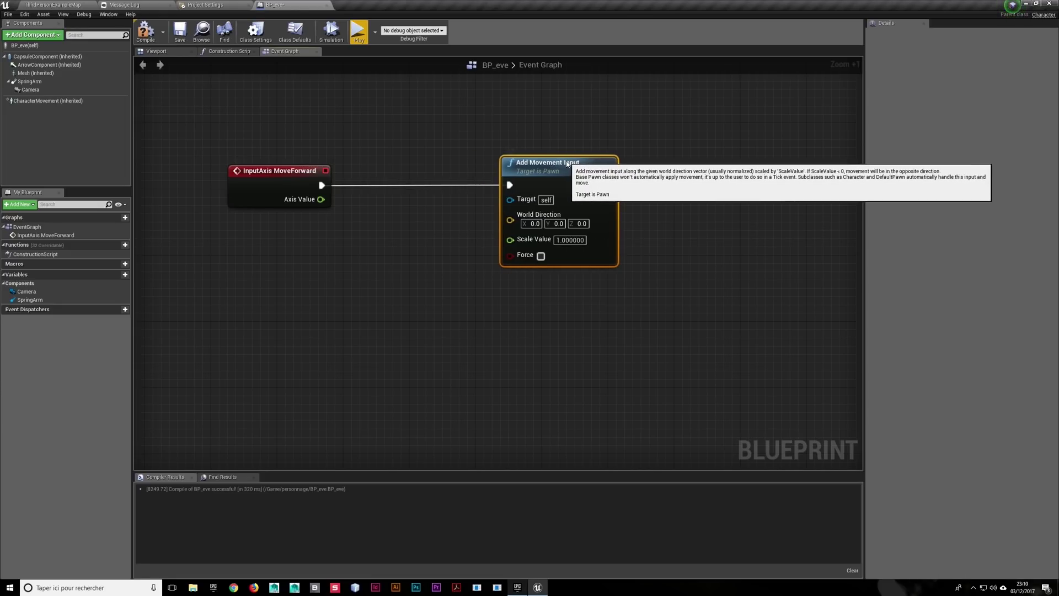
{"action": "left_click", "coordinate": [305, 139]}
{"action": "left_click_drag", "start_coordinate": [291, 150], "coordinate": [313, 221]}
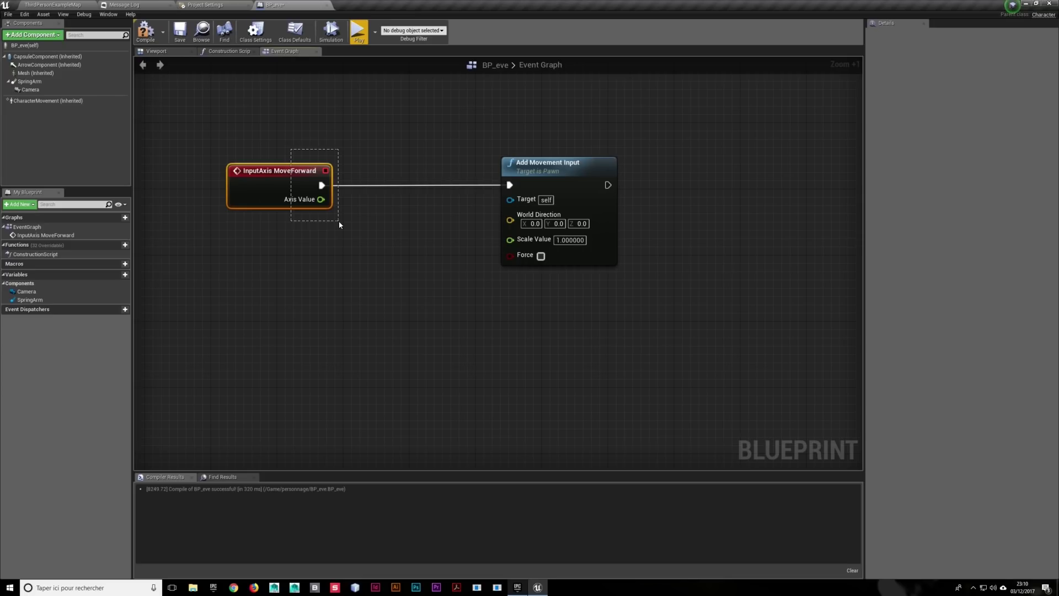
{"action": "left_click", "coordinate": [311, 130]}
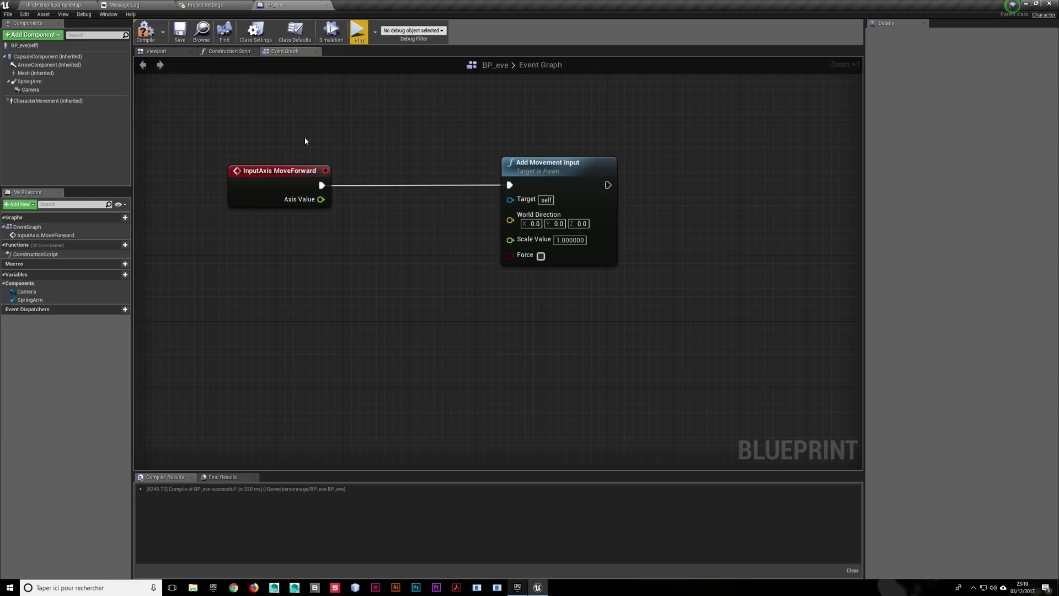
{"action": "mouse_move", "coordinate": [532, 165]}
{"action": "left_mouse_down"}
{"action": "mouse_move", "coordinate": [521, 169]}
{"action": "mouse_move", "coordinate": [533, 163]}
{"action": "left_mouse_up"}
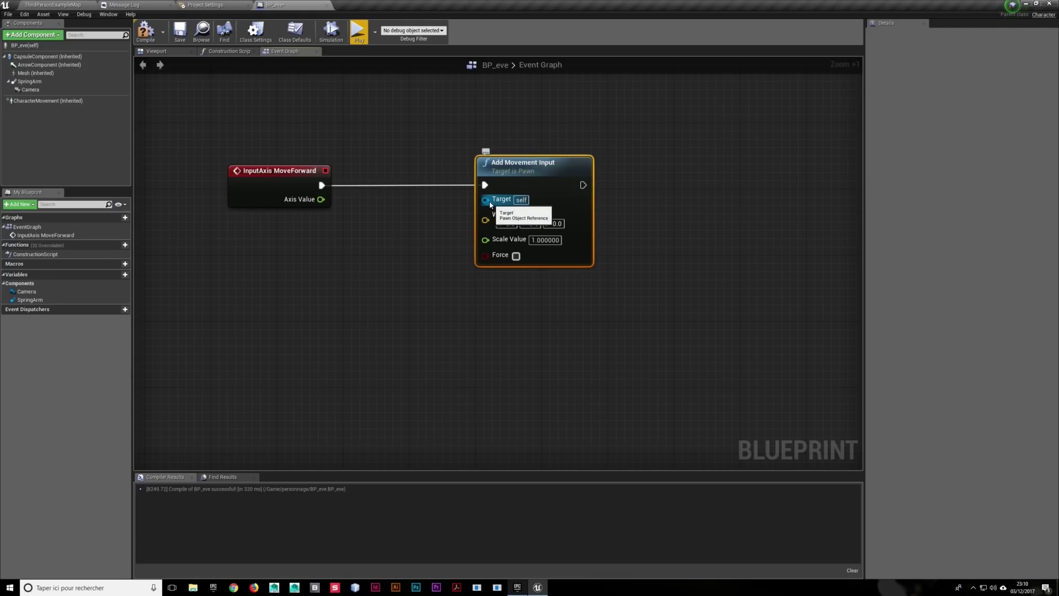
{"action": "left_click", "coordinate": [457, 220]}
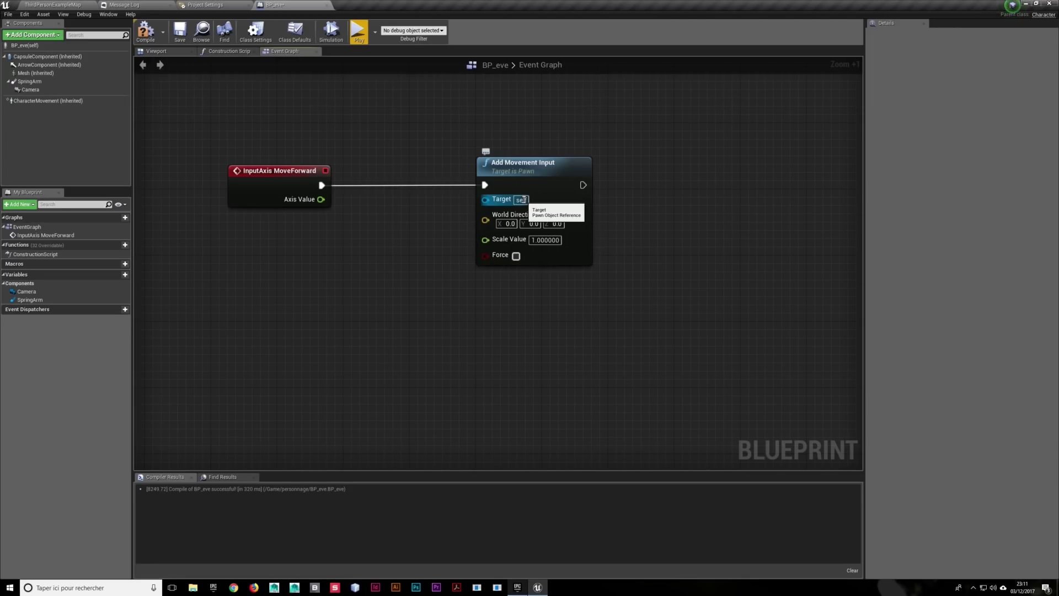
{"action": "left_click_drag", "start_coordinate": [570, 164], "coordinate": [577, 163]}
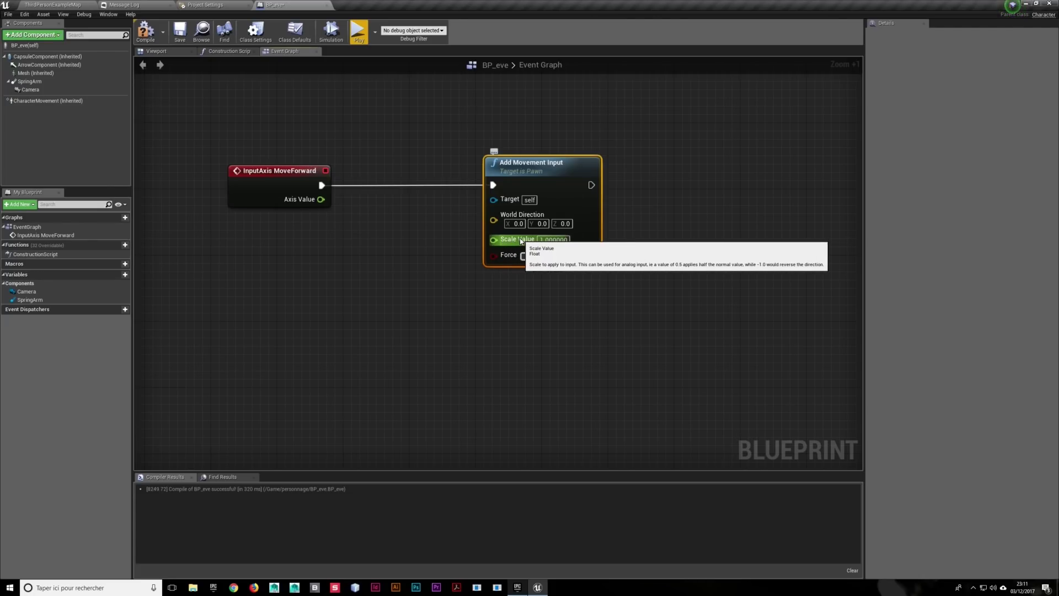
Connect Axis Value to Scale Value and move both nodes right, closer together
{"action": "mouse_move", "coordinate": [321, 203]}
{"action": "left_mouse_down"}
{"action": "mouse_move", "coordinate": [304, 215]}
{"action": "mouse_move", "coordinate": [370, 202]}
{"action": "left_mouse_up"}
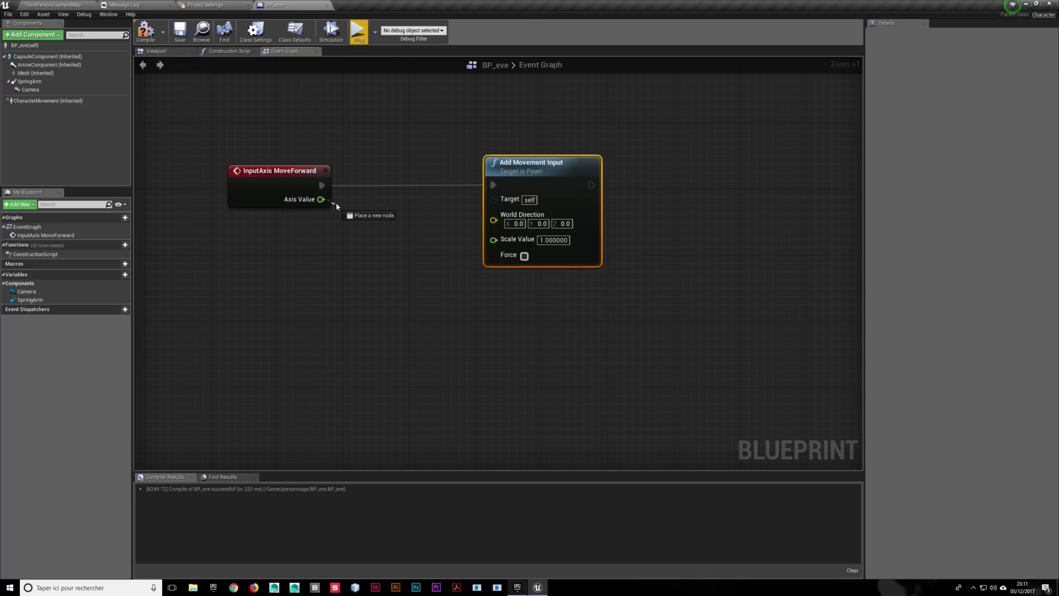
{"action": "left_click_drag", "start_coordinate": [371, 202], "coordinate": [508, 245]}
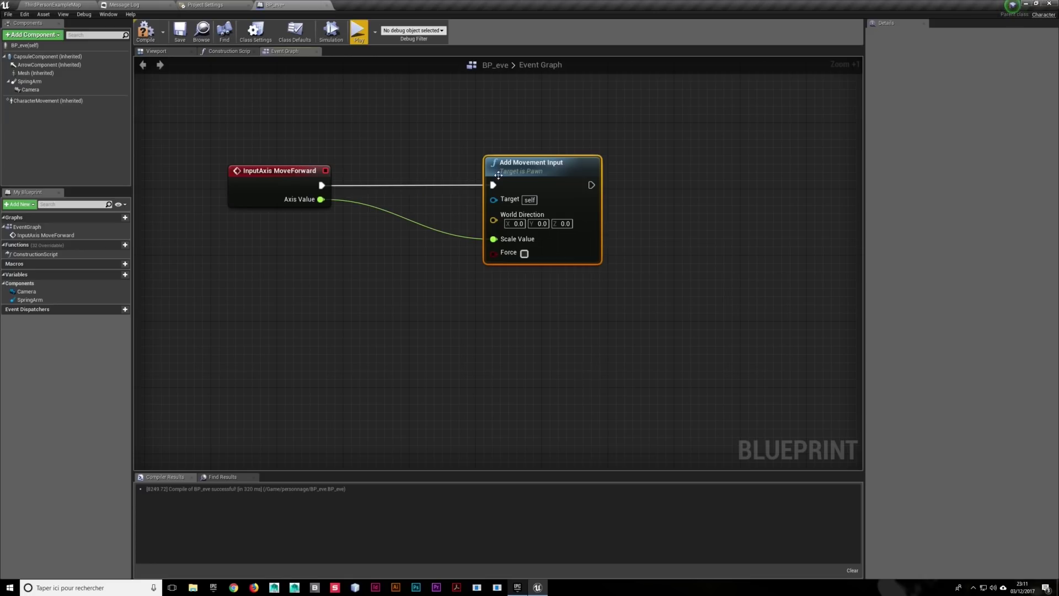
{"action": "left_click", "coordinate": [522, 295]}
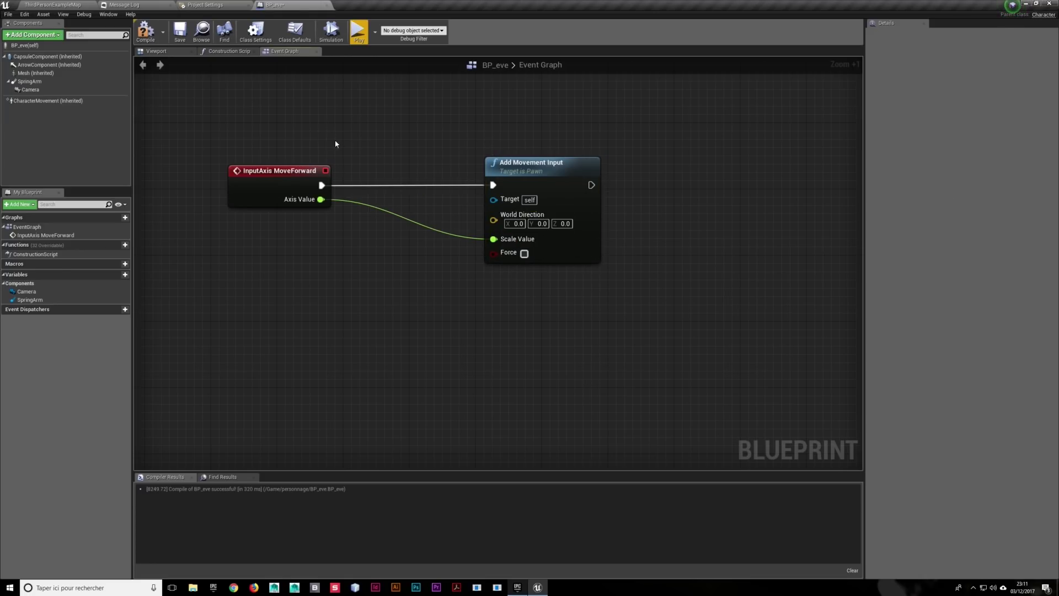
{"action": "left_click_drag", "start_coordinate": [340, 140], "coordinate": [613, 221]}
{"action": "left_click_drag", "start_coordinate": [530, 163], "coordinate": [720, 155]}
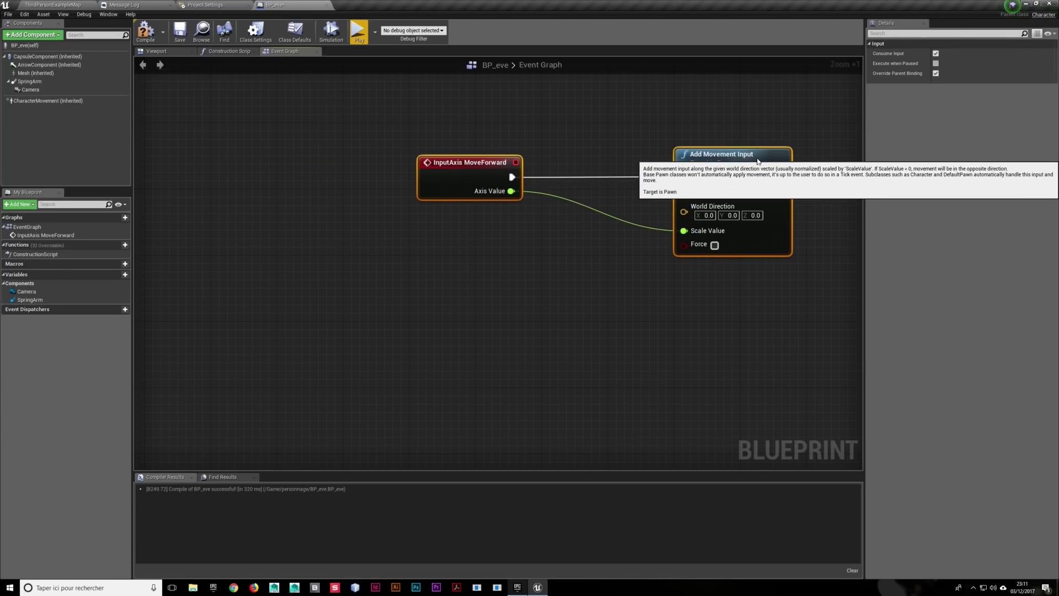
{"action": "left_click", "coordinate": [646, 316]}
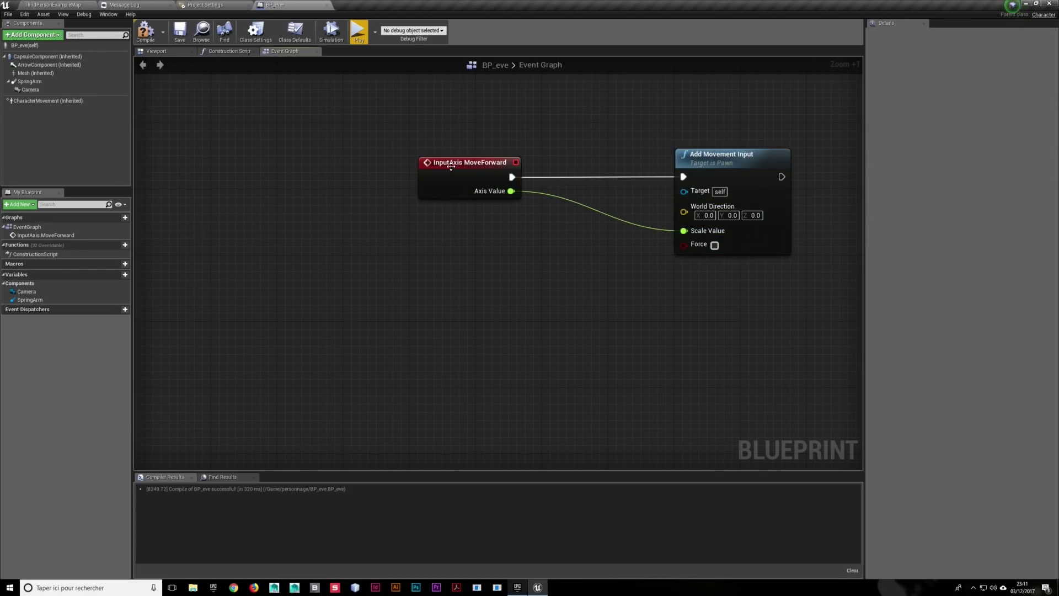
{"action": "left_click", "coordinate": [480, 163]}
{"action": "left_click_drag", "start_coordinate": [479, 163], "coordinate": [558, 163]}
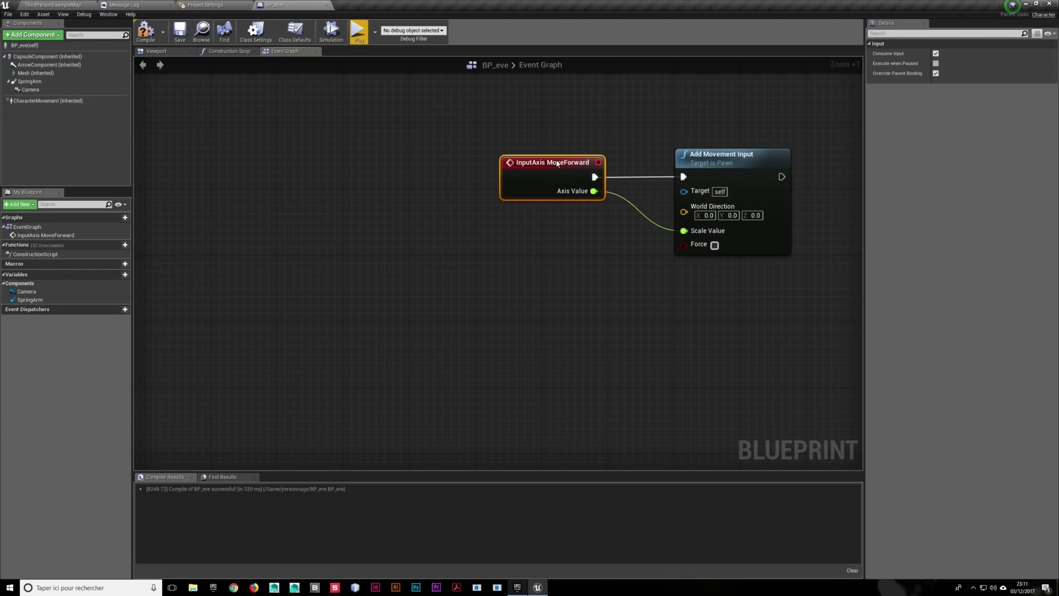
{"action": "left_click", "coordinate": [528, 277]}
Add a Get Control Rotation node via 'get control' and place it lower left
{"action": "right_click", "coordinate": [241, 280]}
{"action": "type", "text": "get control"}
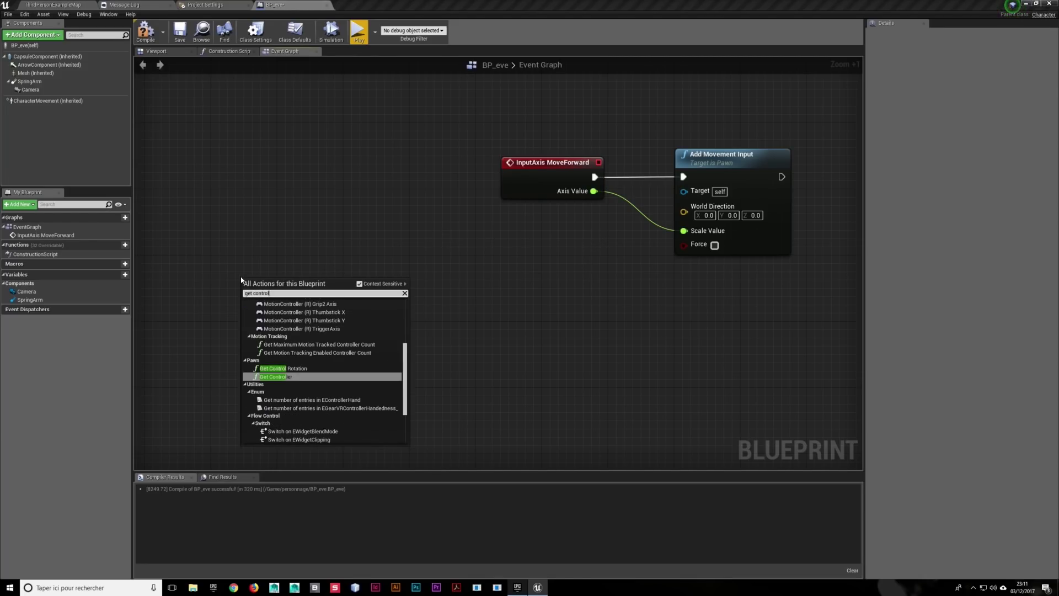
{"action": "left_click", "coordinate": [303, 368]}
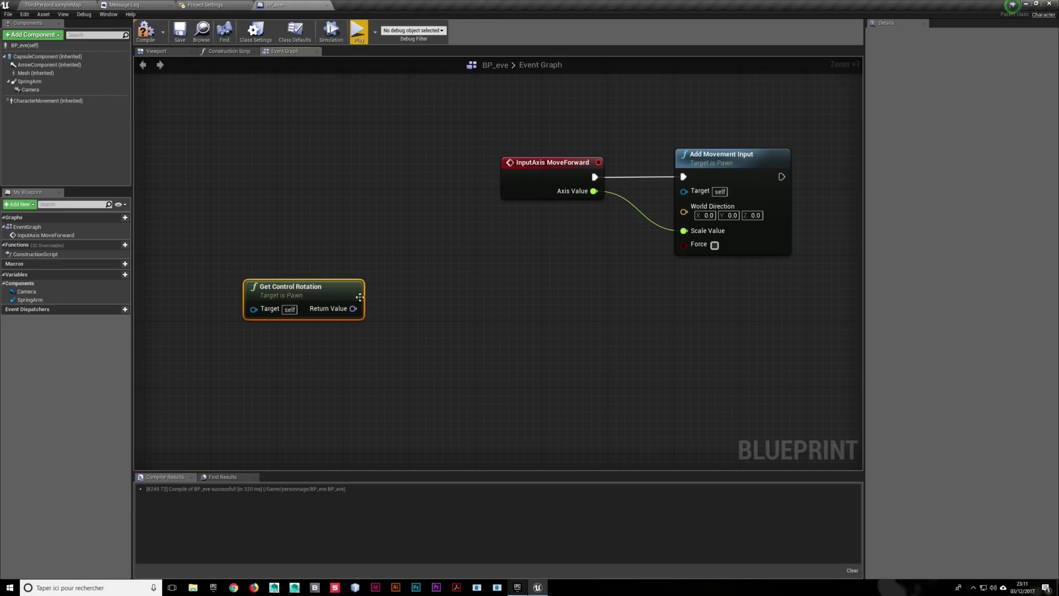
{"action": "left_click_drag", "start_coordinate": [355, 284], "coordinate": [290, 313]}
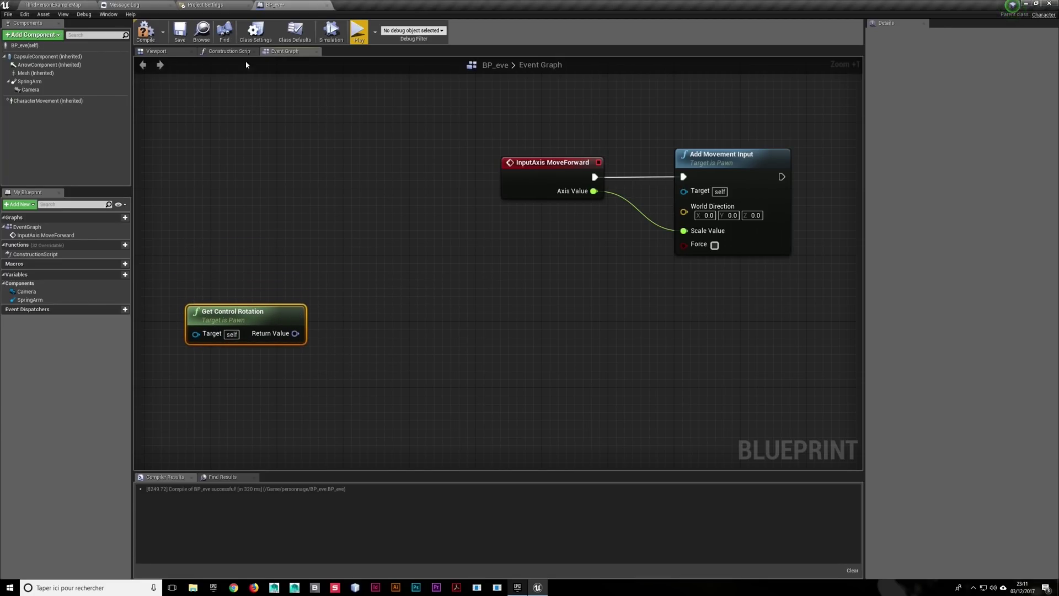
{"action": "left_click", "coordinate": [170, 55]}
Select the character's Mesh in the Viewport, trial a pitch rotation, and undo it
{"action": "scroll", "coordinate": [596, 215], "scroll_direction": "down", "scroll_amount": 5}
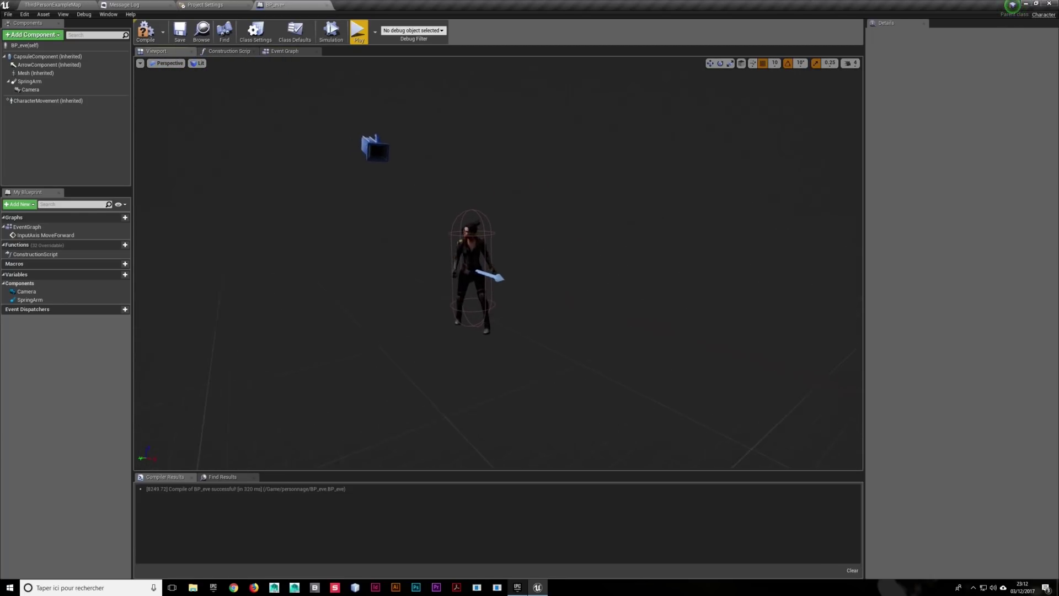
{"action": "scroll", "coordinate": [550, 230], "scroll_direction": "up", "scroll_amount": 5}
{"action": "left_click", "coordinate": [436, 254]}
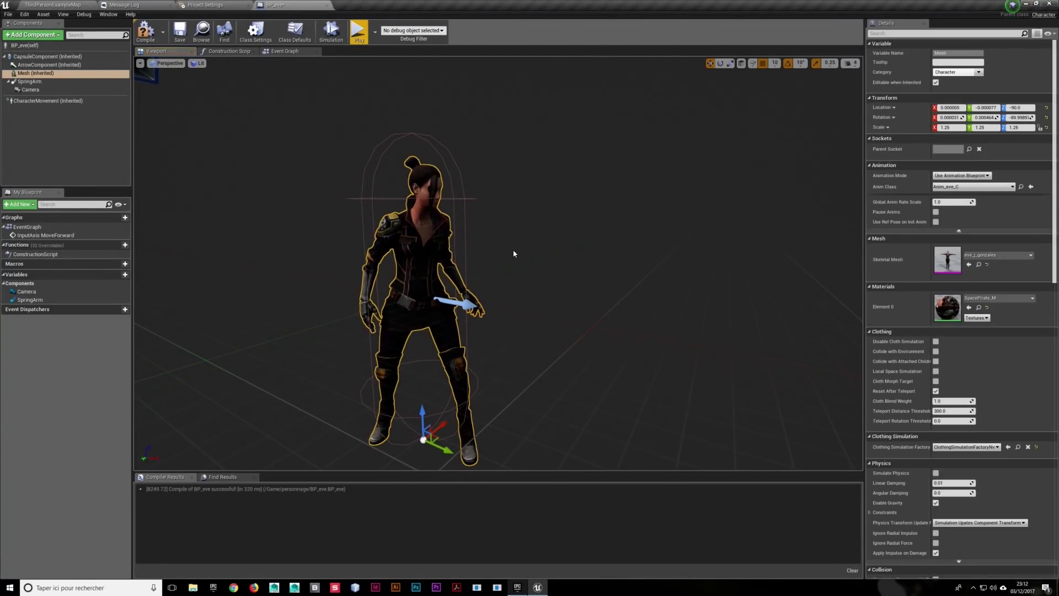
{"action": "left_click_drag", "start_coordinate": [513, 254], "coordinate": [554, 253]}
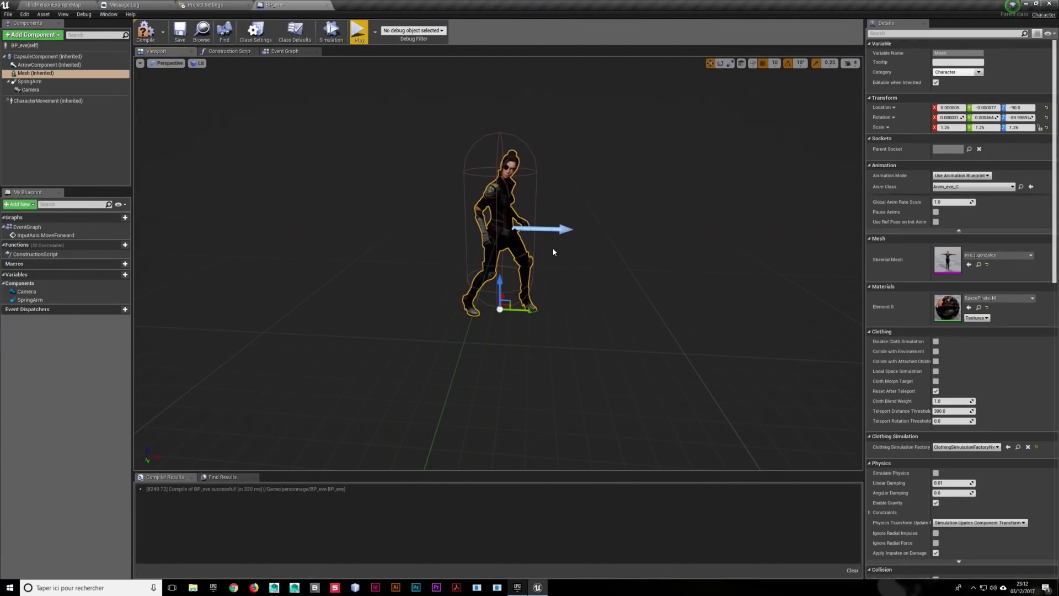
{"action": "key", "text": "e"}
{"action": "mouse_move", "coordinate": [594, 227]}
{"action": "left_mouse_down"}
{"action": "mouse_move", "coordinate": [618, 231]}
{"action": "mouse_move", "coordinate": [568, 231]}
{"action": "left_mouse_up"}
{"action": "left_click_drag", "start_coordinate": [448, 368], "coordinate": [480, 368]}
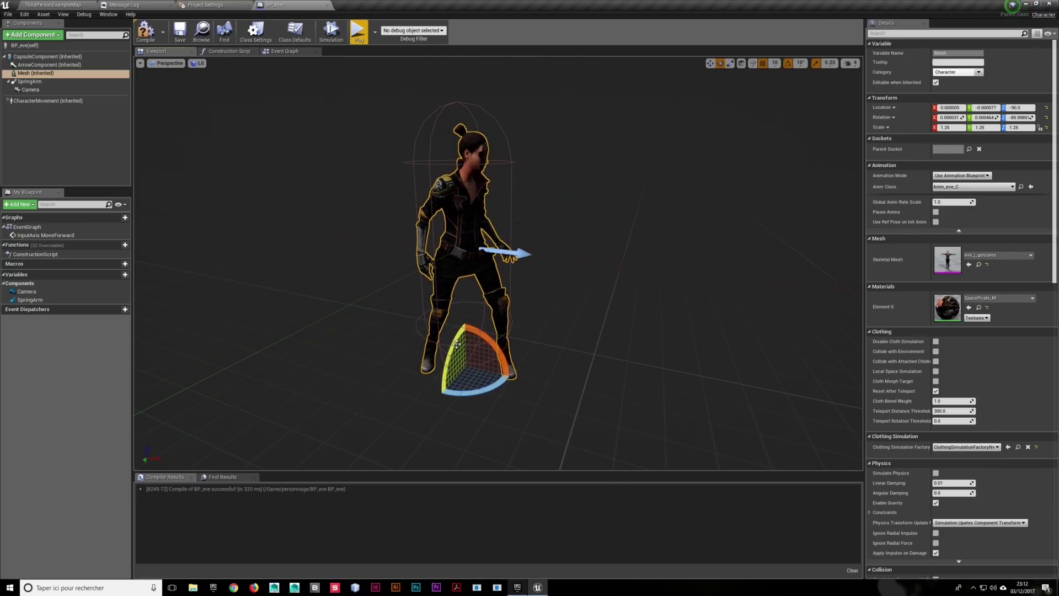
{"action": "left_click_drag", "start_coordinate": [478, 368], "coordinate": [478, 386]}
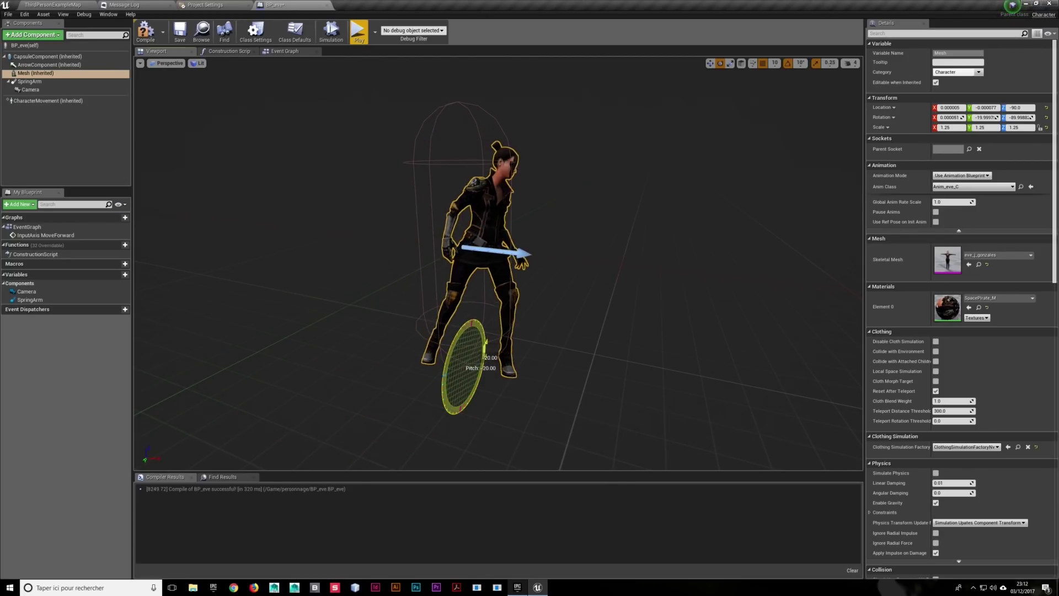
{"action": "left_click_drag", "start_coordinate": [477, 386], "coordinate": [480, 307]}
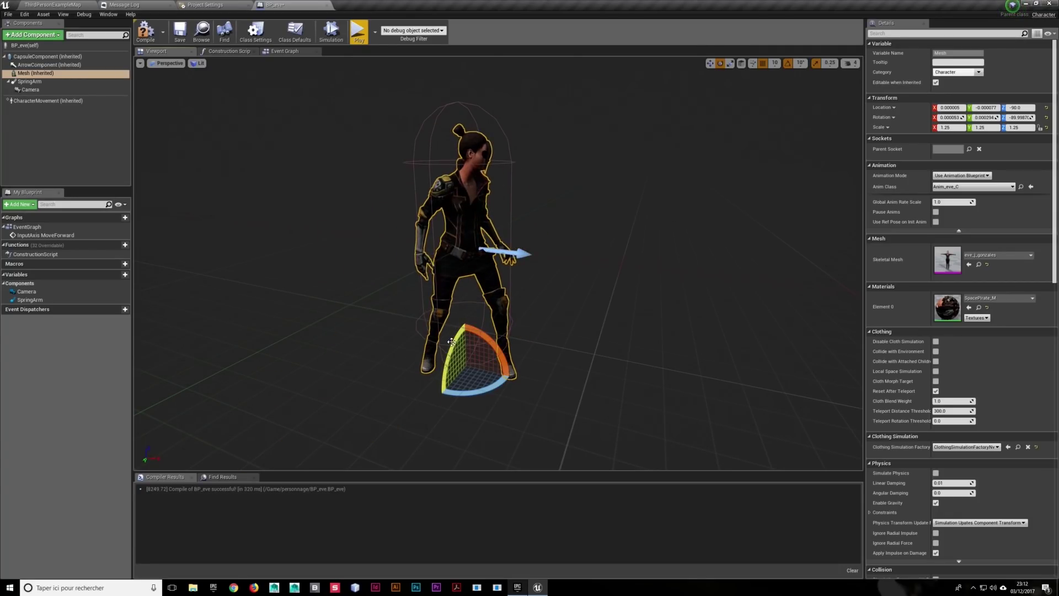
{"action": "key", "text": "ctrl+z"}
Trial rolling and yawing the Mesh, undoing each change with Ctrl+Z
{"action": "left_click", "coordinate": [479, 308]}
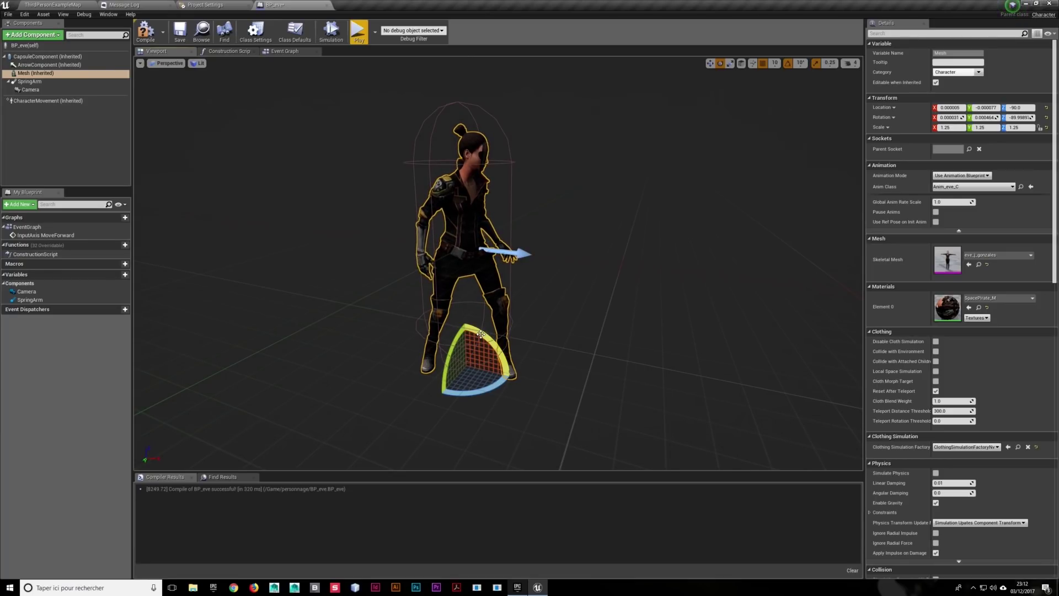
{"action": "mouse_move", "coordinate": [482, 334]}
{"action": "left_mouse_down"}
{"action": "mouse_move", "coordinate": [464, 323]}
{"action": "mouse_move", "coordinate": [479, 333]}
{"action": "left_mouse_up"}
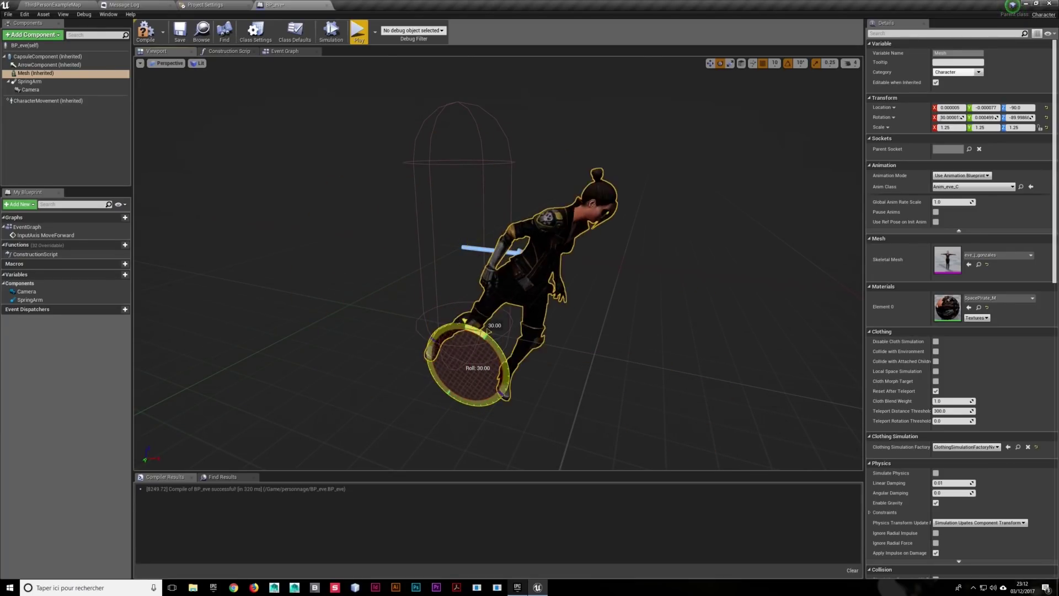
{"action": "left_click_drag", "start_coordinate": [478, 332], "coordinate": [600, 383]}
{"action": "key", "text": "ctrl+z"}
{"action": "right_click_drag", "start_coordinate": [556, 300], "coordinate": [530, 276]}
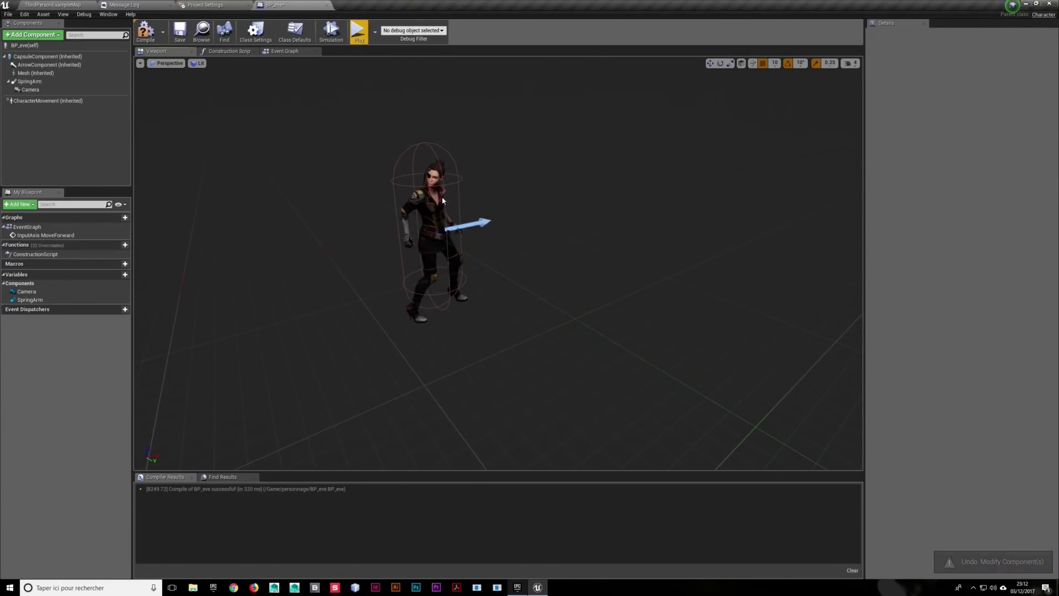
{"action": "left_click", "coordinate": [430, 238]}
{"action": "scroll", "coordinate": [485, 351], "scroll_direction": "up", "scroll_amount": 5}
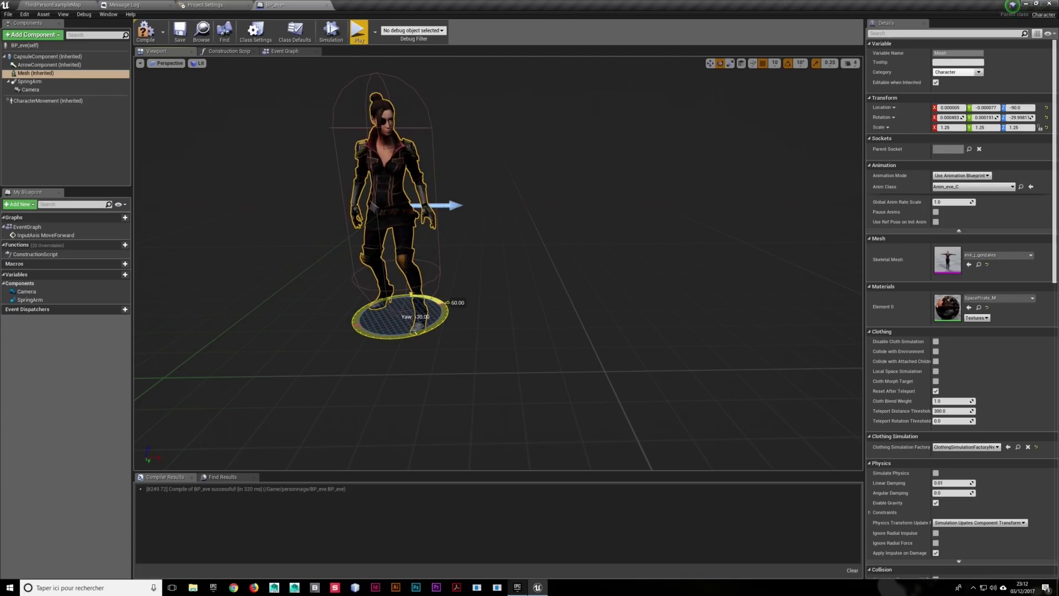
{"action": "left_click_drag", "start_coordinate": [436, 327], "coordinate": [386, 334]}
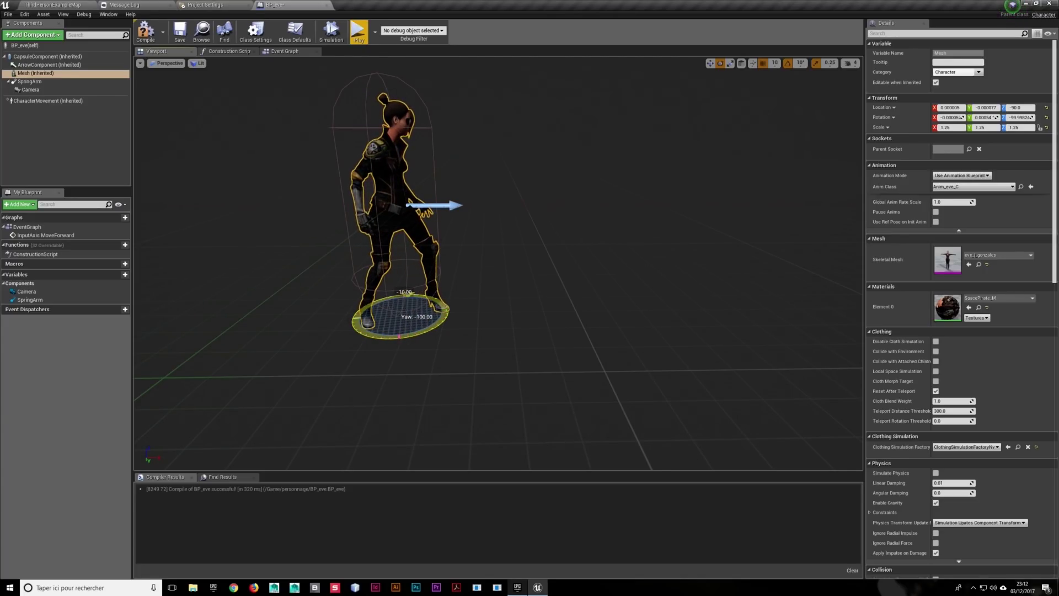
{"action": "left_click", "coordinate": [443, 324]}
{"action": "key", "text": "ctrl+z"}
Frame the Mesh and trial two more yaw rotations, undoing both
{"action": "key", "text": "f"}
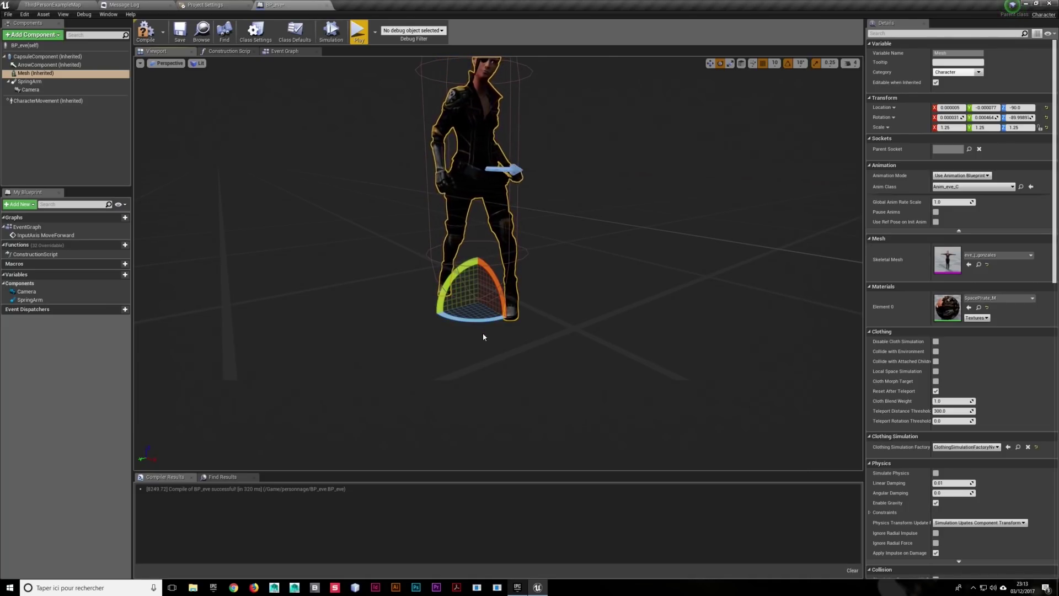
{"action": "left_click_drag", "start_coordinate": [486, 334], "coordinate": [508, 285]}
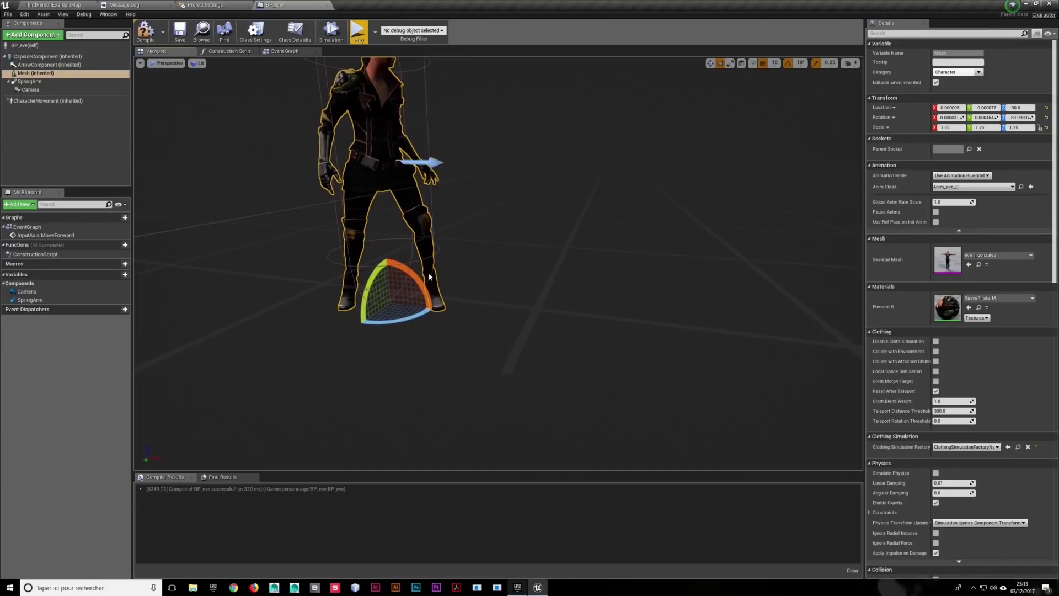
{"action": "left_click_drag", "start_coordinate": [426, 329], "coordinate": [408, 325]}
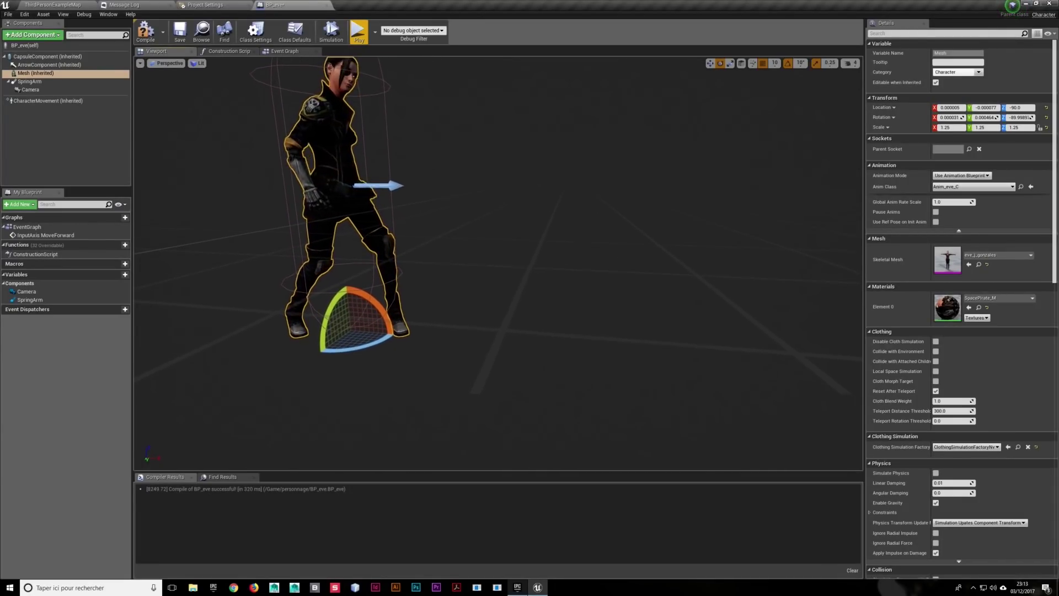
{"action": "left_click_drag", "start_coordinate": [355, 411], "coordinate": [393, 422]}
{"action": "left_click", "coordinate": [393, 422]}
{"action": "key", "text": "ctrl+z"}
{"action": "right_click_drag", "start_coordinate": [393, 422], "coordinate": [380, 387]}
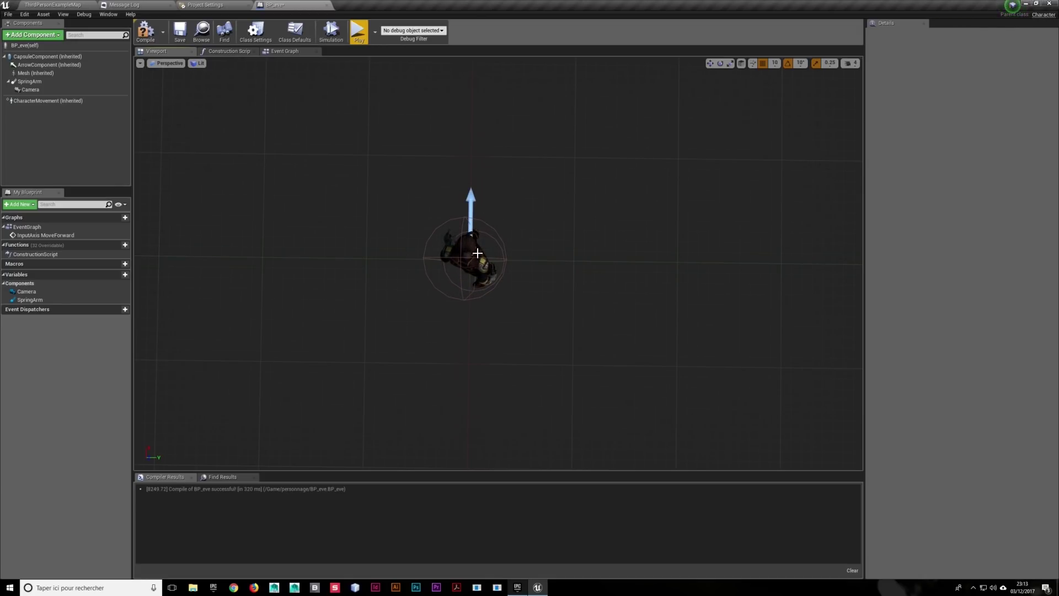
{"action": "left_click", "coordinate": [444, 232]}
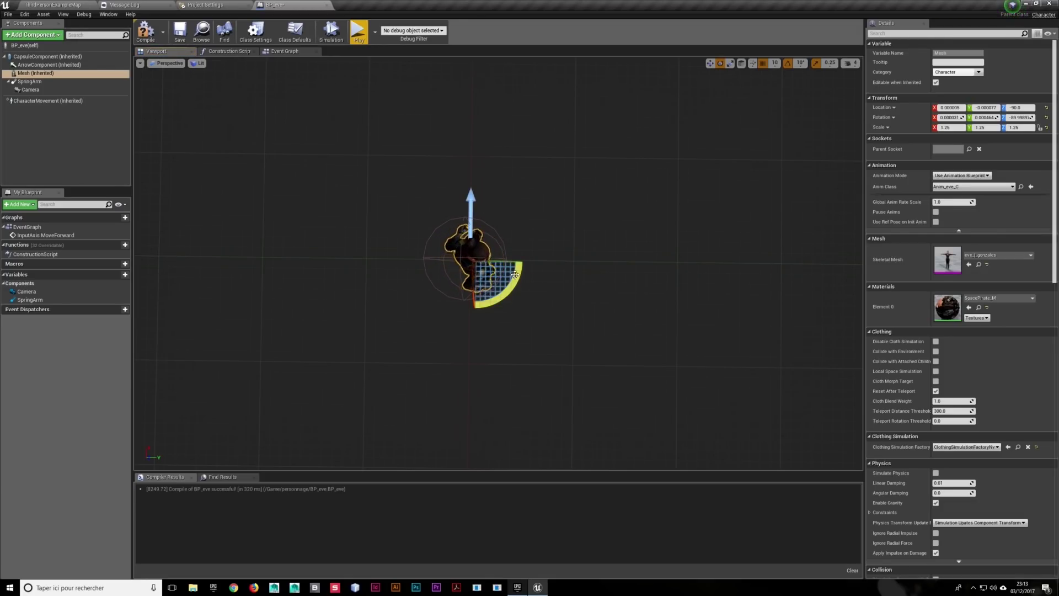
{"action": "left_click_drag", "start_coordinate": [518, 282], "coordinate": [666, 290]}
{"action": "key", "text": "ctrl+z"}
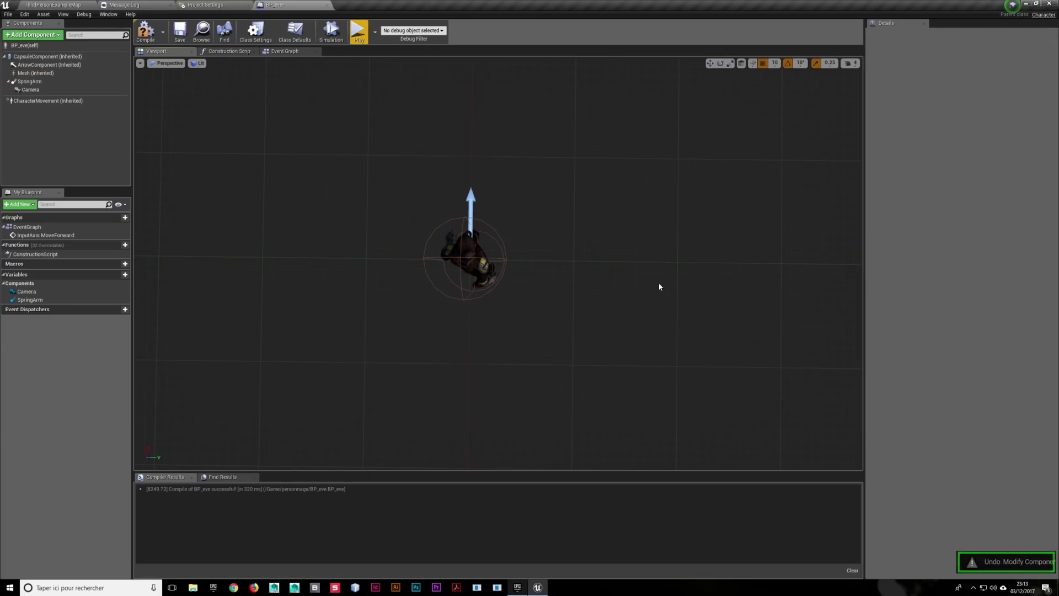
{"action": "right_click_drag", "start_coordinate": [523, 272], "coordinate": [523, 209]}
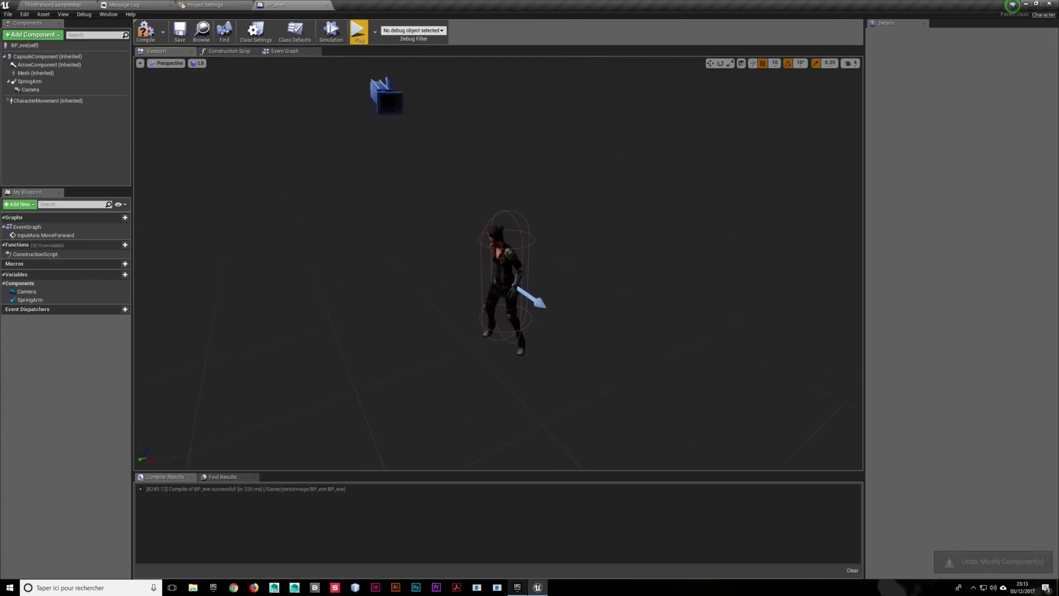
Move the Get Control Rotation node slightly up, then reselect the Mesh in the Viewport
{"action": "left_click", "coordinate": [284, 52]}
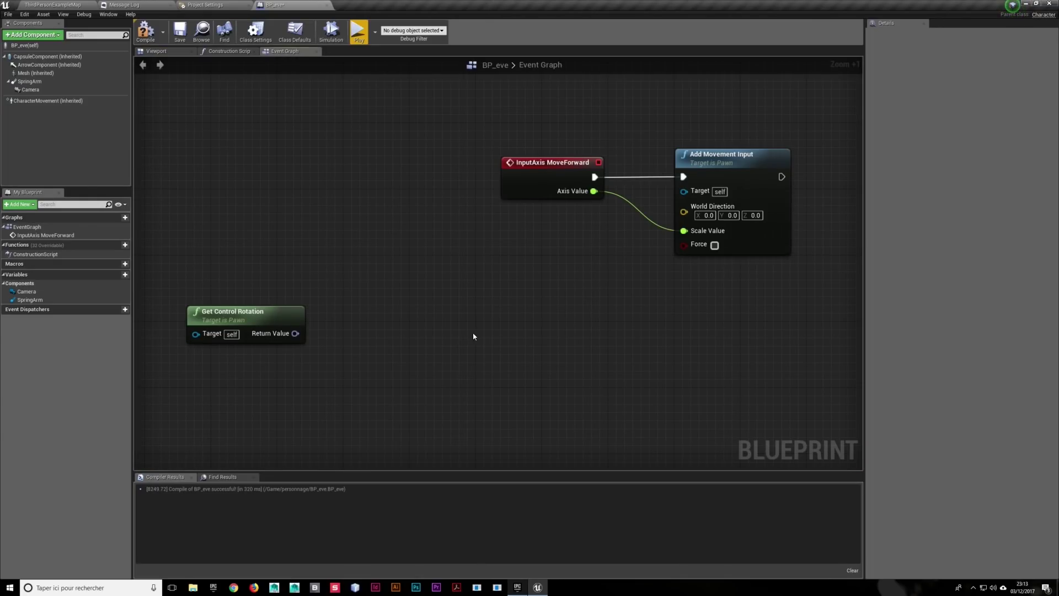
{"action": "left_click_drag", "start_coordinate": [265, 335], "coordinate": [282, 312]}
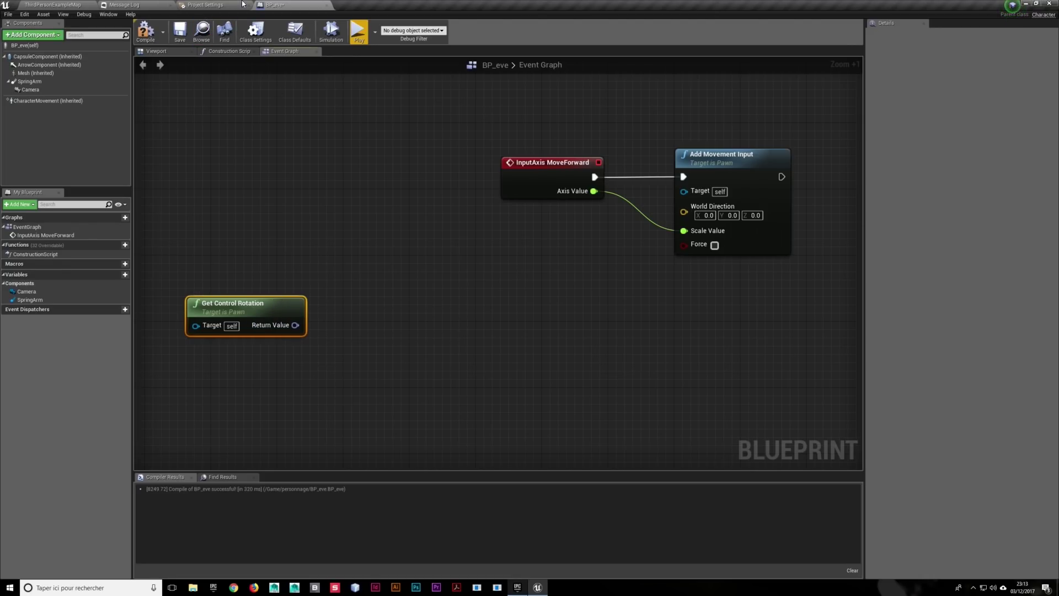
{"action": "left_click", "coordinate": [178, 53]}
{"action": "left_click", "coordinate": [473, 370]}
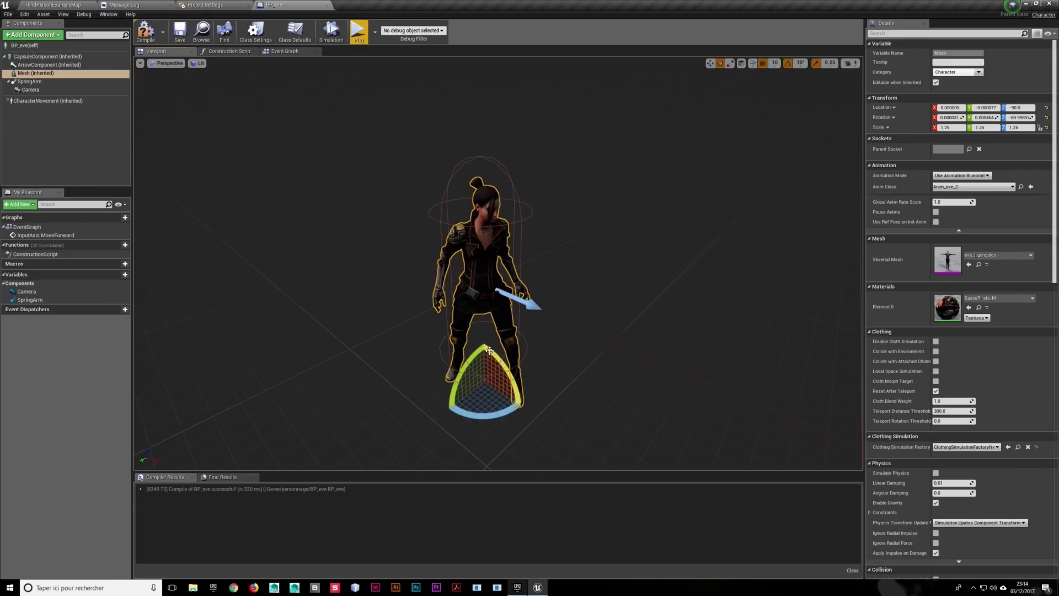
Trial-roll the Mesh and undo it, check the Input settings, then return to the Event Graph
{"action": "left_click_drag", "start_coordinate": [605, 323], "coordinate": [689, 309]}
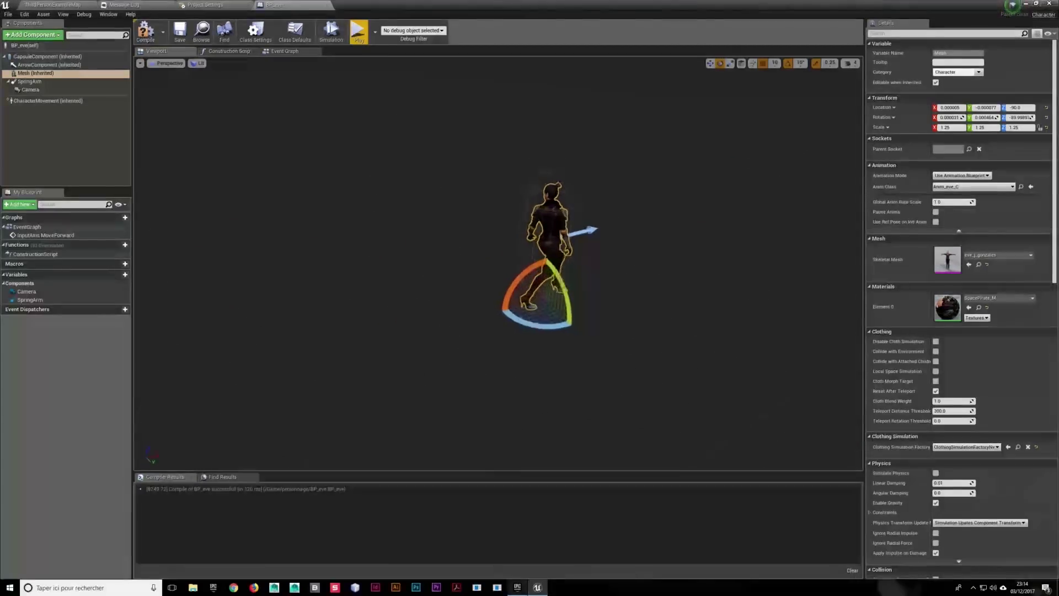
{"action": "left_click_drag", "start_coordinate": [605, 322], "coordinate": [574, 309]}
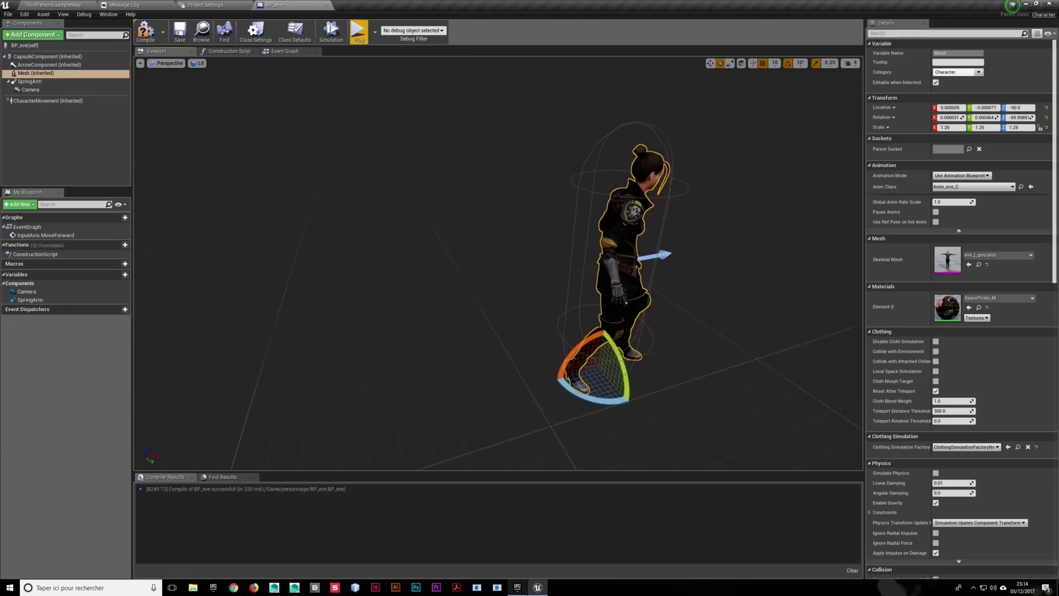
{"action": "mouse_move", "coordinate": [505, 279]}
{"action": "left_mouse_down"}
{"action": "mouse_move", "coordinate": [551, 259]}
{"action": "mouse_move", "coordinate": [660, 260]}
{"action": "left_mouse_up"}
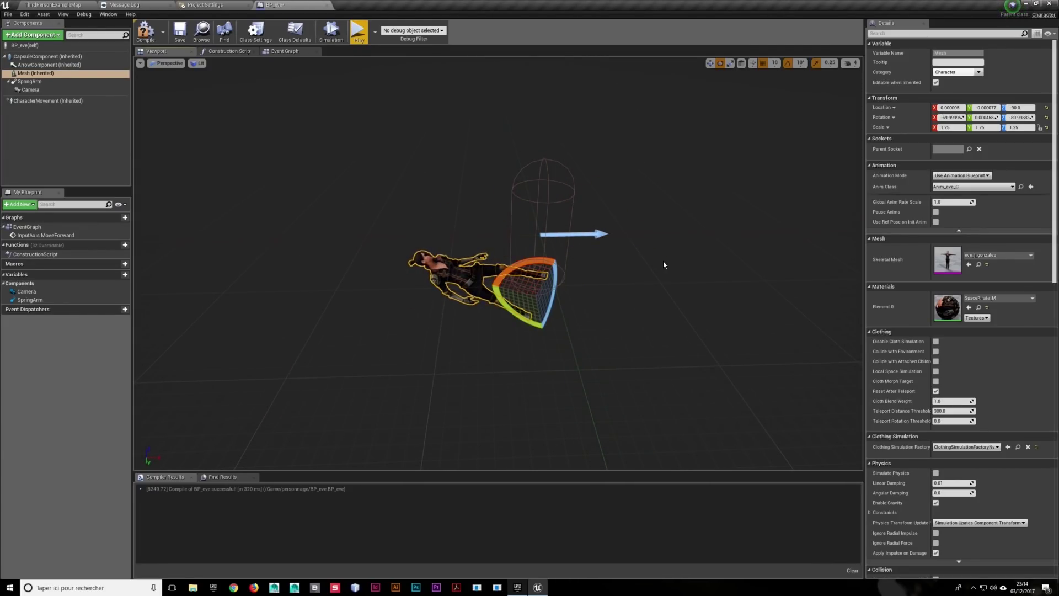
{"action": "key", "text": "ctrl+z"}
{"action": "left_click", "coordinate": [182, 4]}
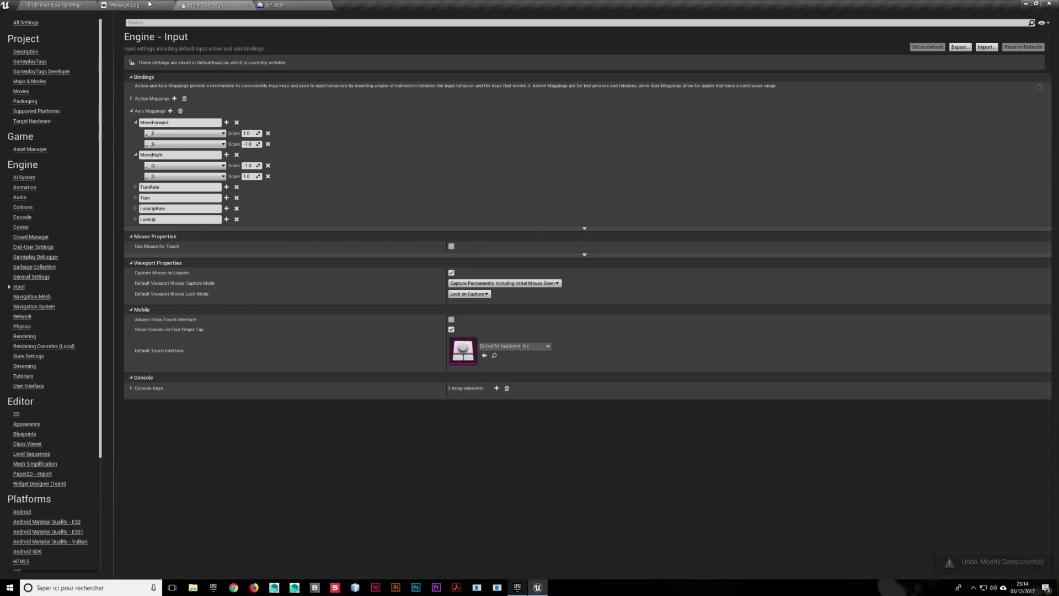
{"action": "left_click", "coordinate": [268, 4]}
{"action": "left_click", "coordinate": [289, 51]}
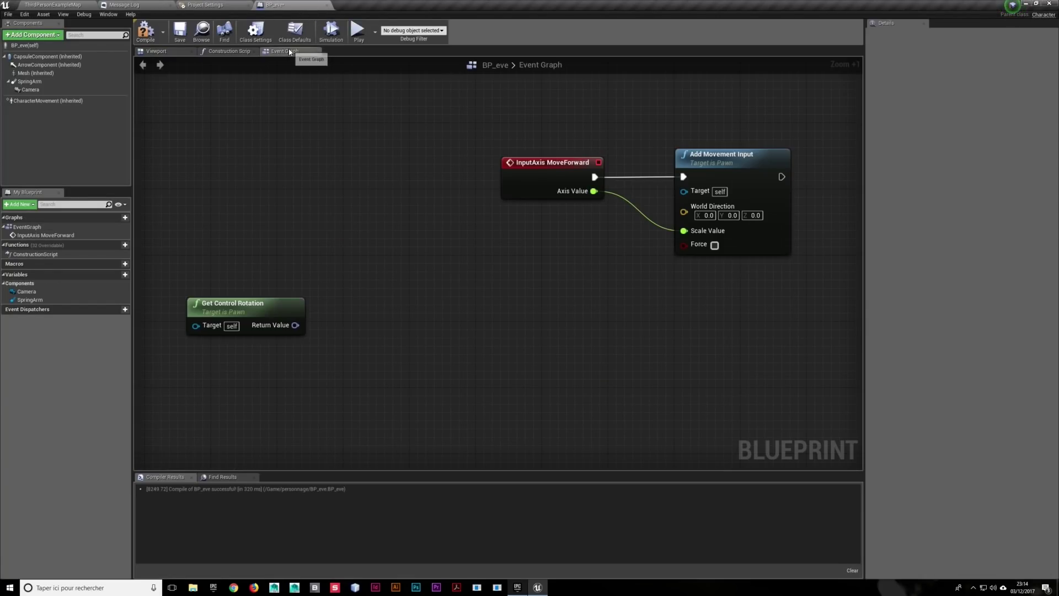
Add a Break Rotator node and wire Get Control Rotation's Return Value into its Rotation pin
{"action": "right_click_drag", "start_coordinate": [377, 343], "coordinate": [355, 339]}
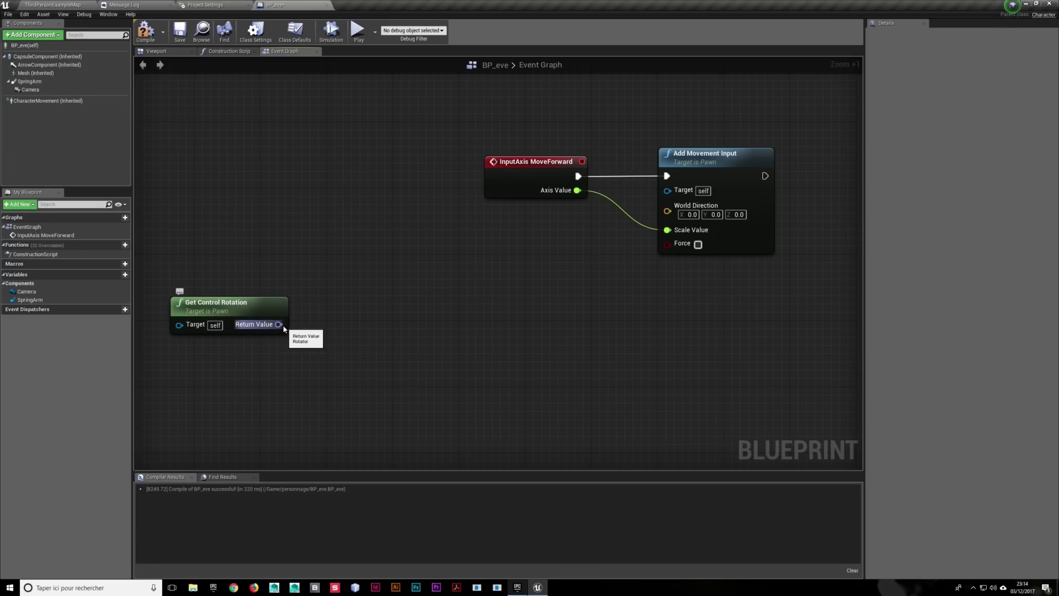
{"action": "right_click", "coordinate": [370, 313]}
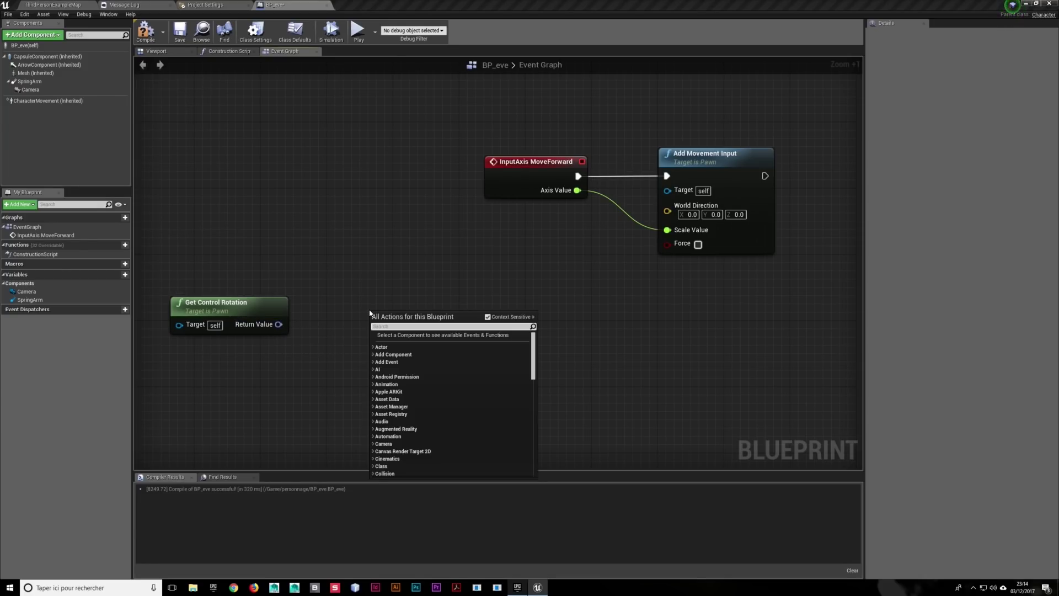
{"action": "type", "text": "breal ro"}
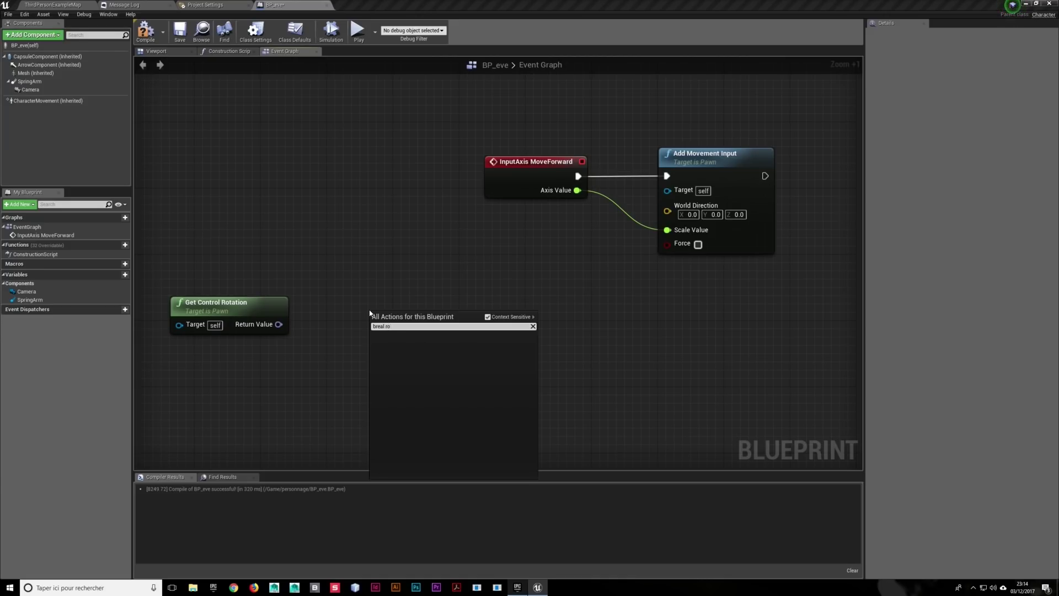
{"action": "key", "text": "BackSpace"}
{"action": "key", "text": "BackSpace"}
{"action": "key", "text": "BackSpace"}
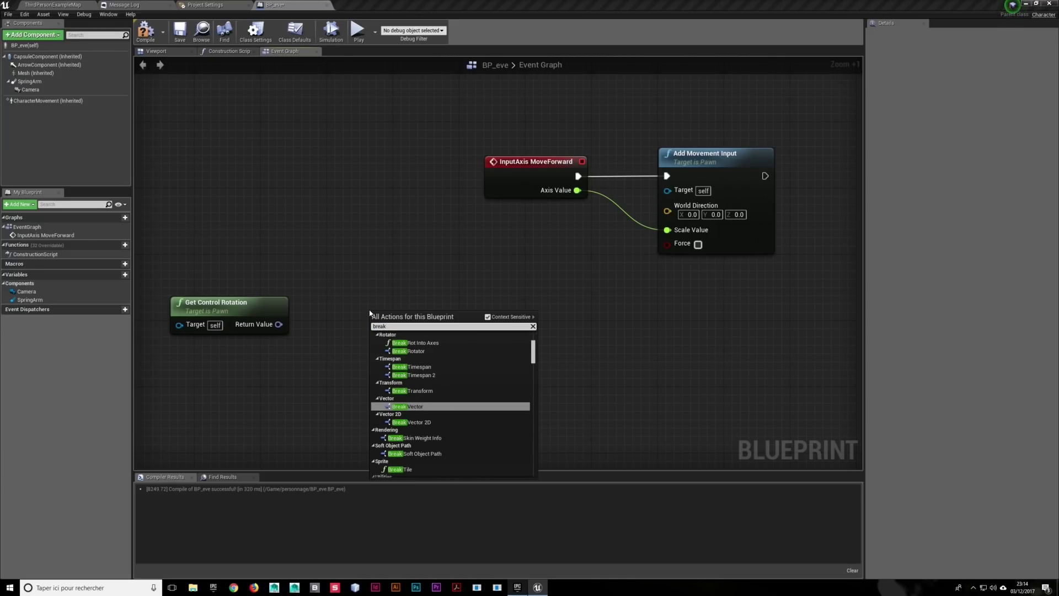
{"action": "type", "text": " rot"}
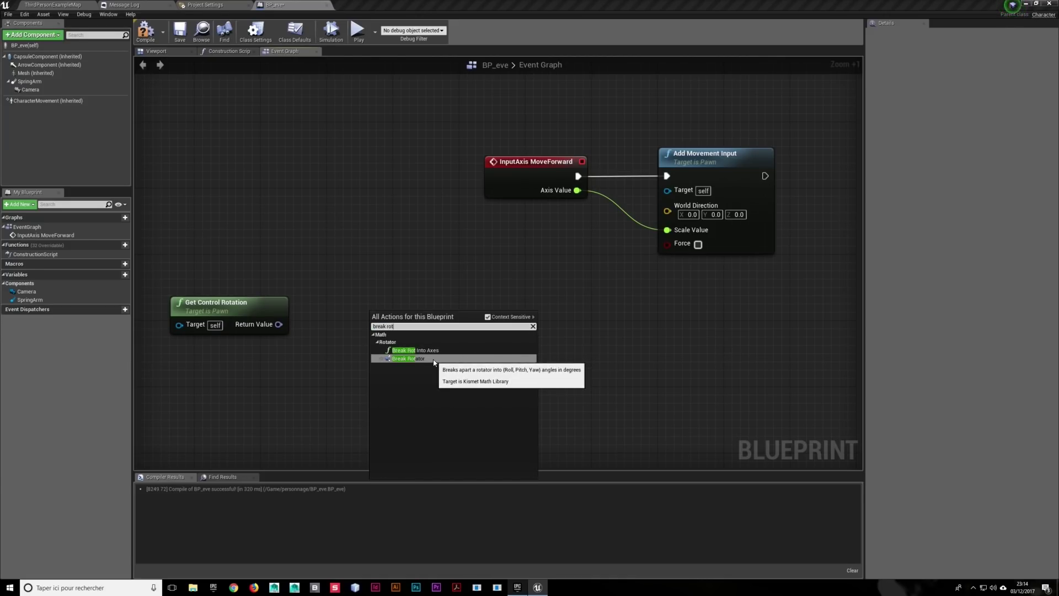
{"action": "left_click", "coordinate": [454, 359]}
{"action": "left_click_drag", "start_coordinate": [454, 324], "coordinate": [439, 309]}
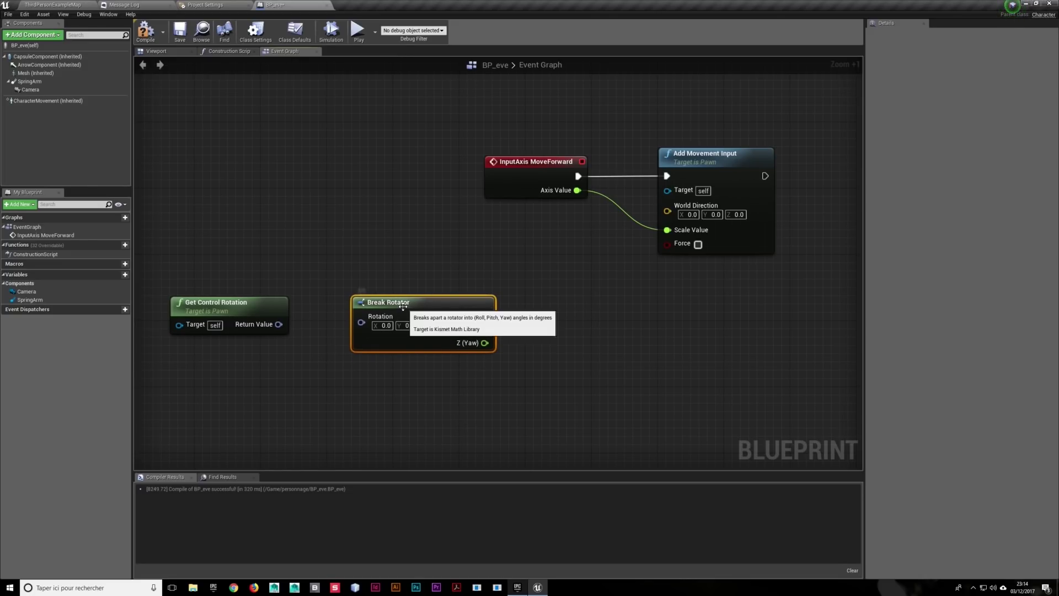
{"action": "mouse_move", "coordinate": [278, 324]}
{"action": "left_mouse_down"}
{"action": "mouse_move", "coordinate": [361, 324]}
{"action": "mouse_move", "coordinate": [385, 297]}
{"action": "left_mouse_up"}
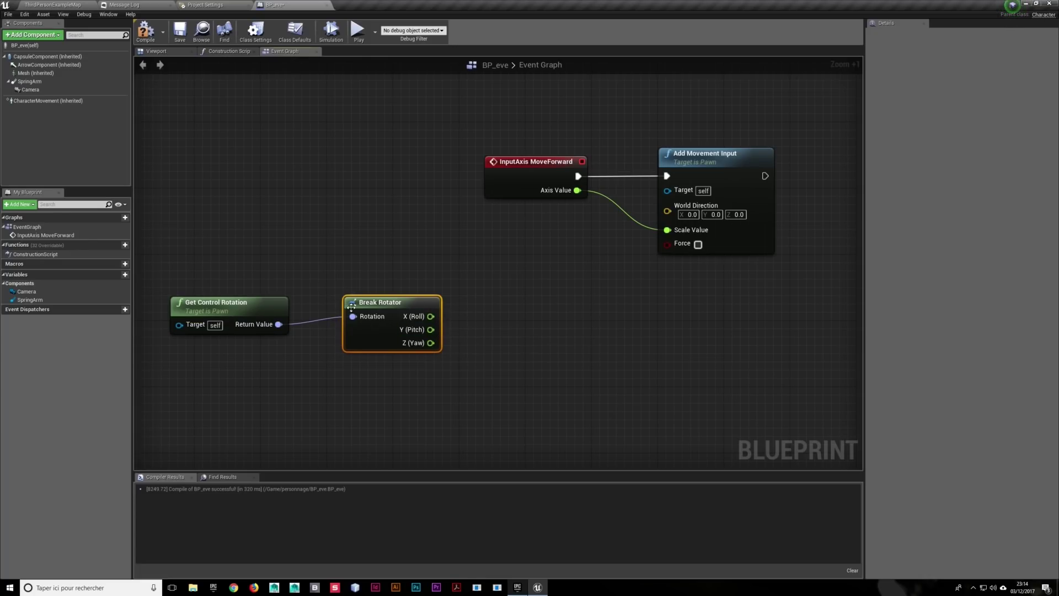
{"action": "left_click_drag", "start_coordinate": [376, 304], "coordinate": [359, 304]}
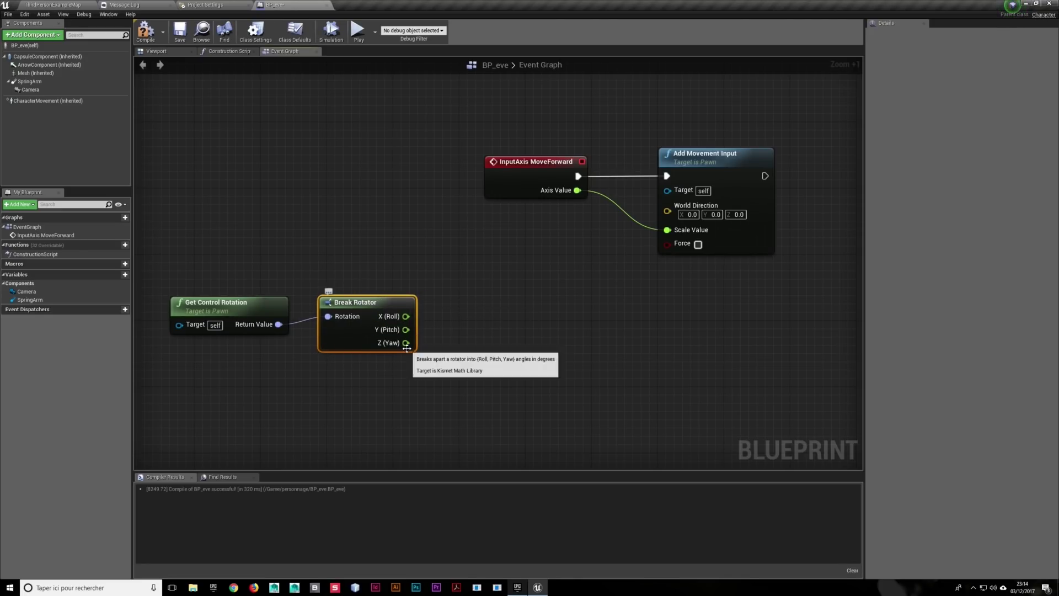
Add a Make Rotator node and place it beside Break Rotator, left unconnected
{"action": "right_click", "coordinate": [502, 321]}
{"action": "type", "text": "make rota"}
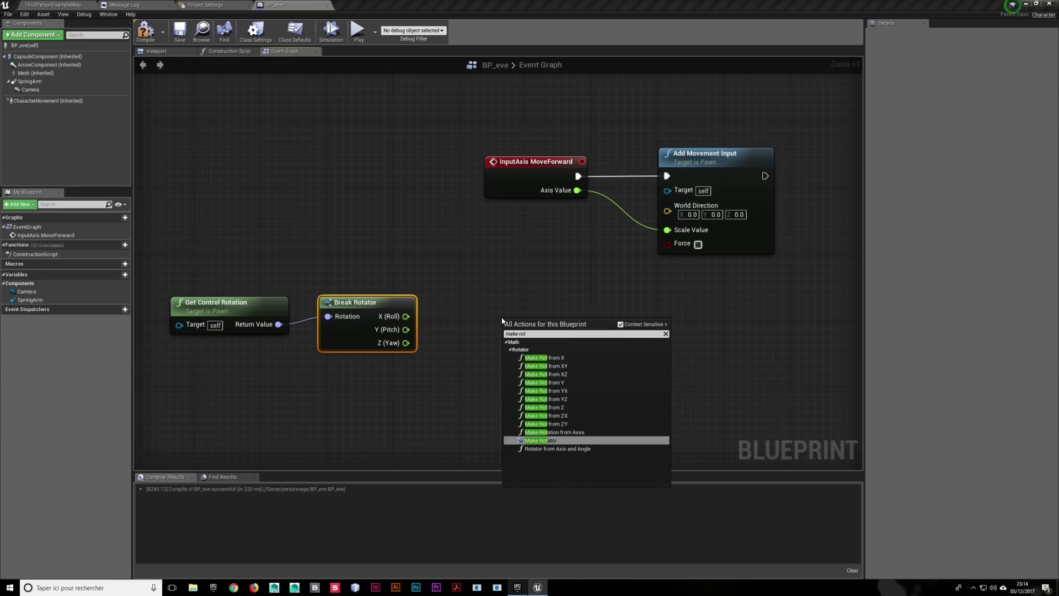
{"action": "key", "text": "Return"}
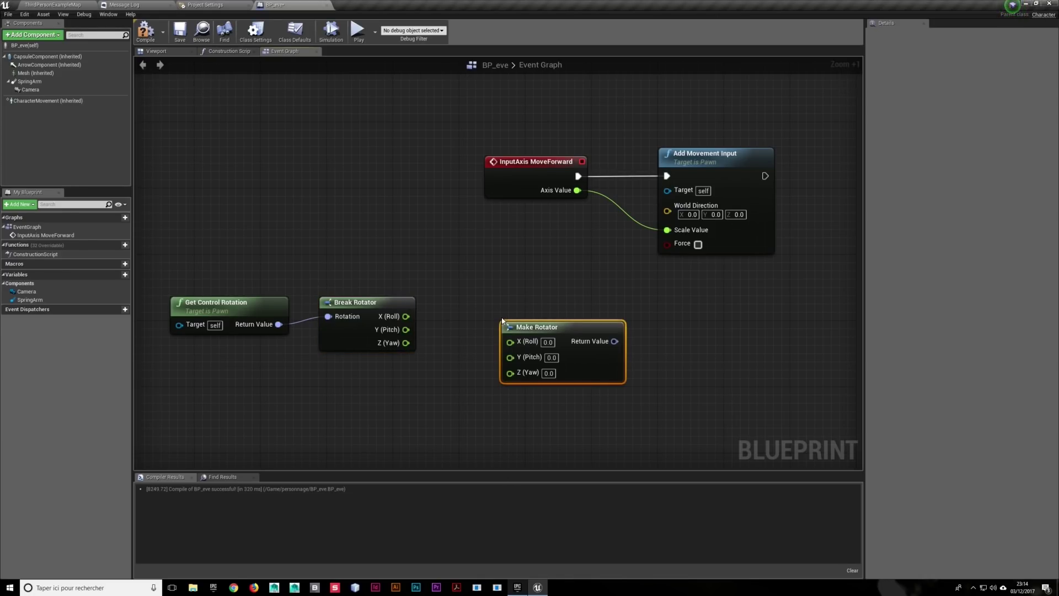
{"action": "left_click_drag", "start_coordinate": [519, 326], "coordinate": [460, 302]}
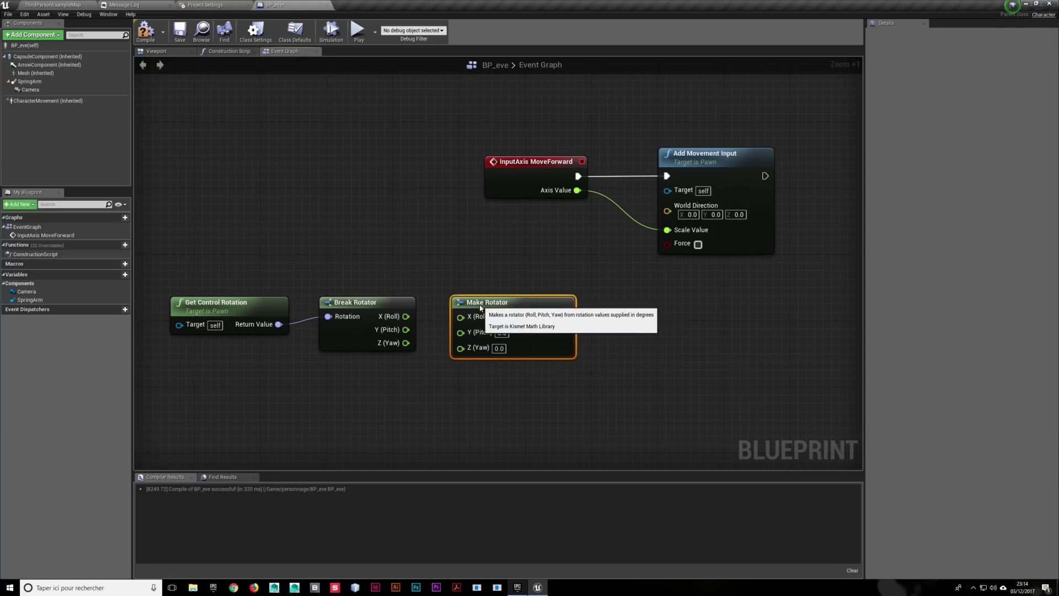
{"action": "left_click", "coordinate": [330, 302]}
{"action": "left_click", "coordinate": [530, 309]}
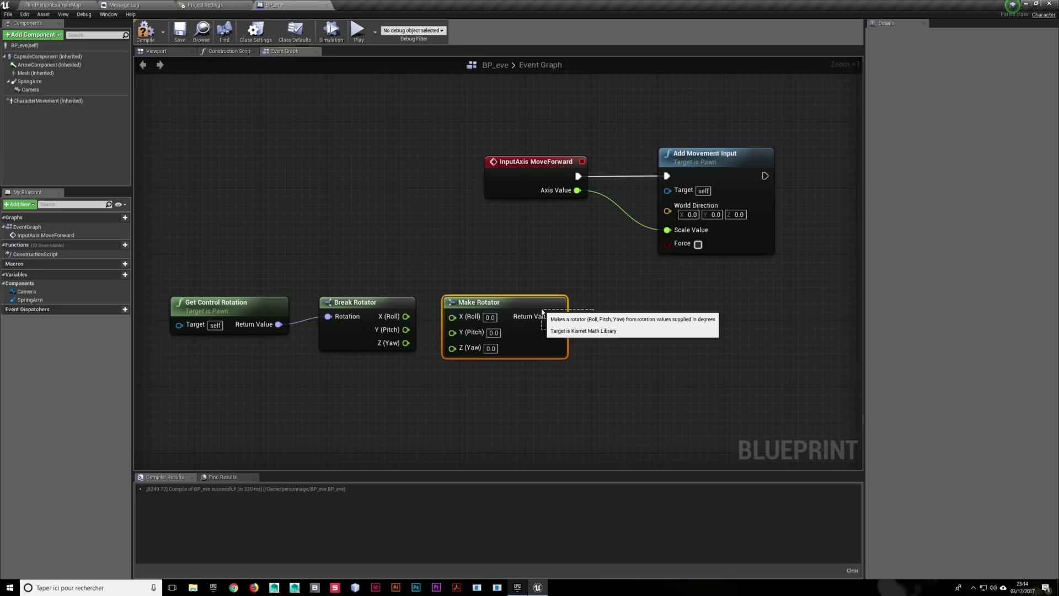
{"action": "left_click", "coordinate": [463, 265]}
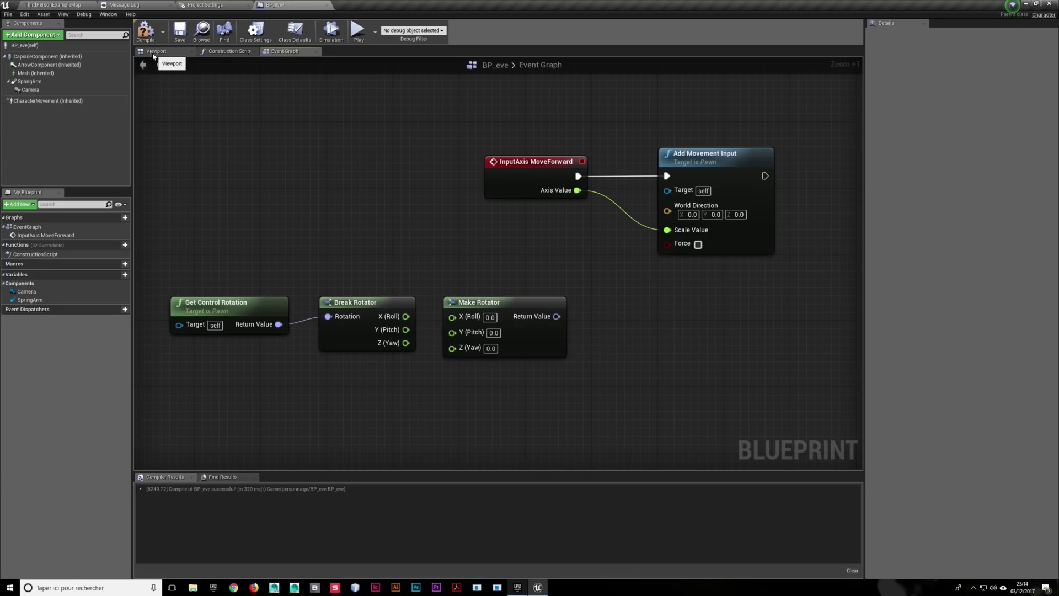
Inspect the character mesh's rotation in the Viewport, then return to the Event Graph
{"action": "left_click", "coordinate": [154, 55]}
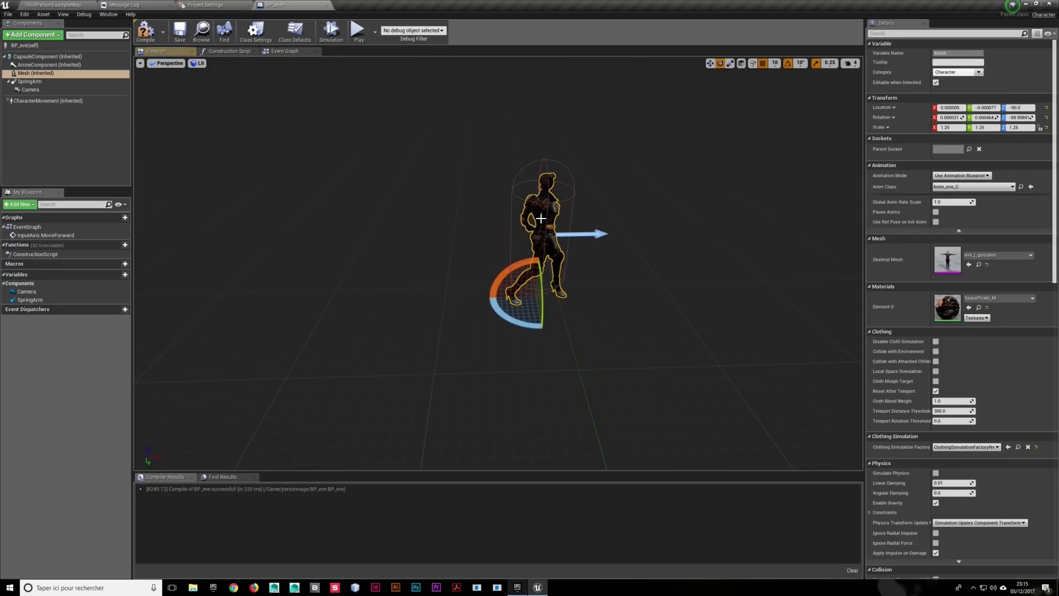
{"action": "left_click", "coordinate": [519, 257]}
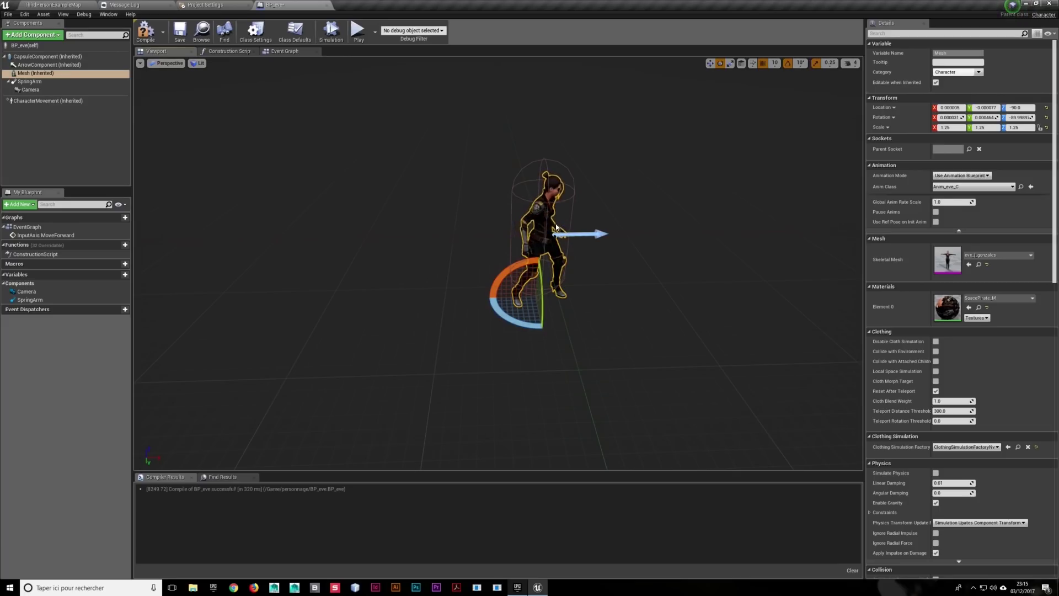
{"action": "left_click", "coordinate": [287, 53]}
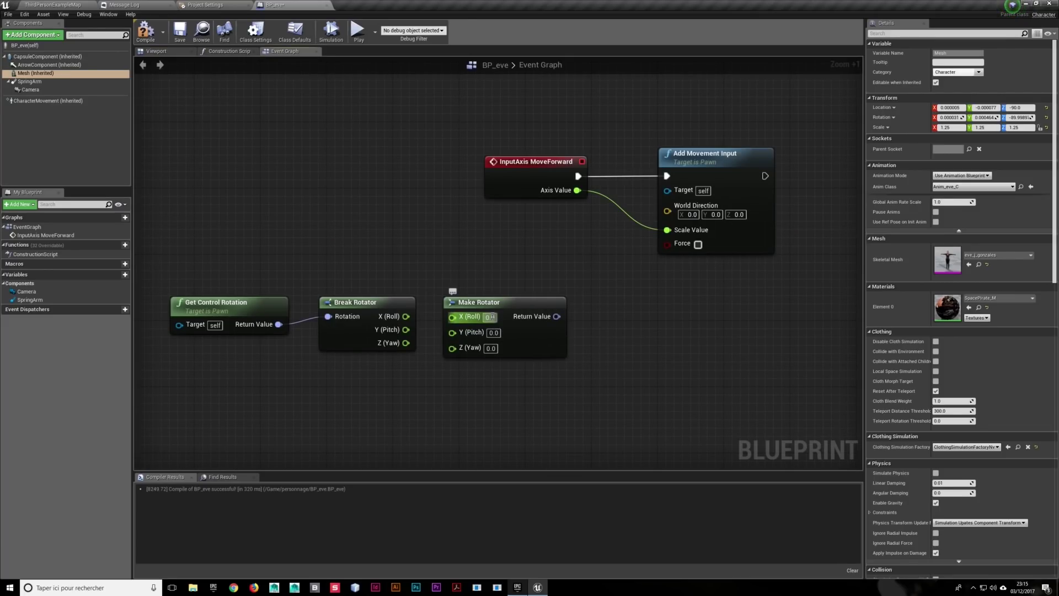
Wire Break Rotator's Z (Yaw) output into Make Rotator's Z (Yaw) input
{"action": "left_click", "coordinate": [493, 333]}
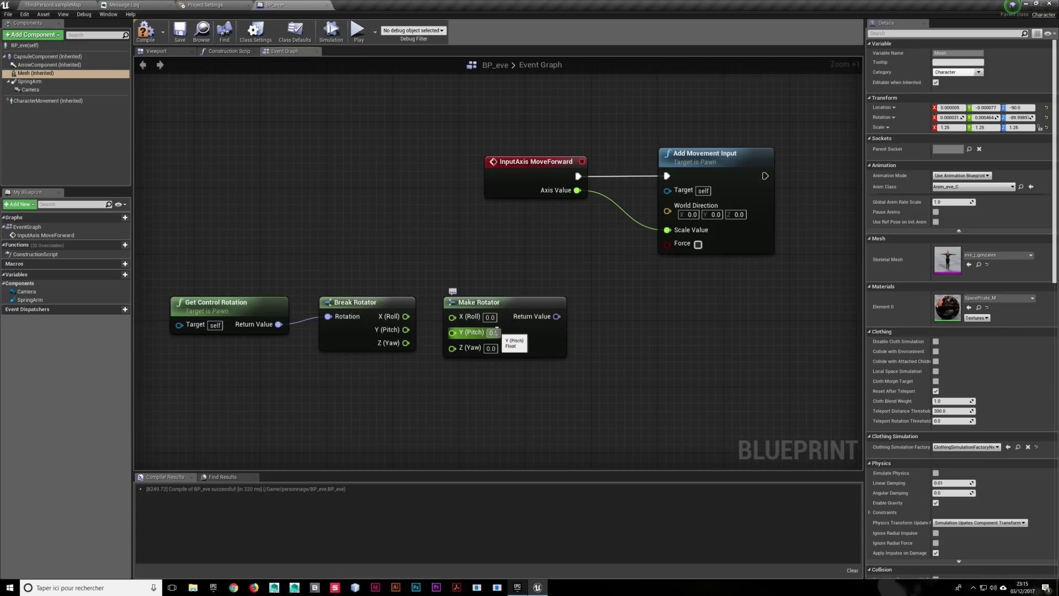
{"action": "left_click_drag", "start_coordinate": [406, 346], "coordinate": [423, 354]}
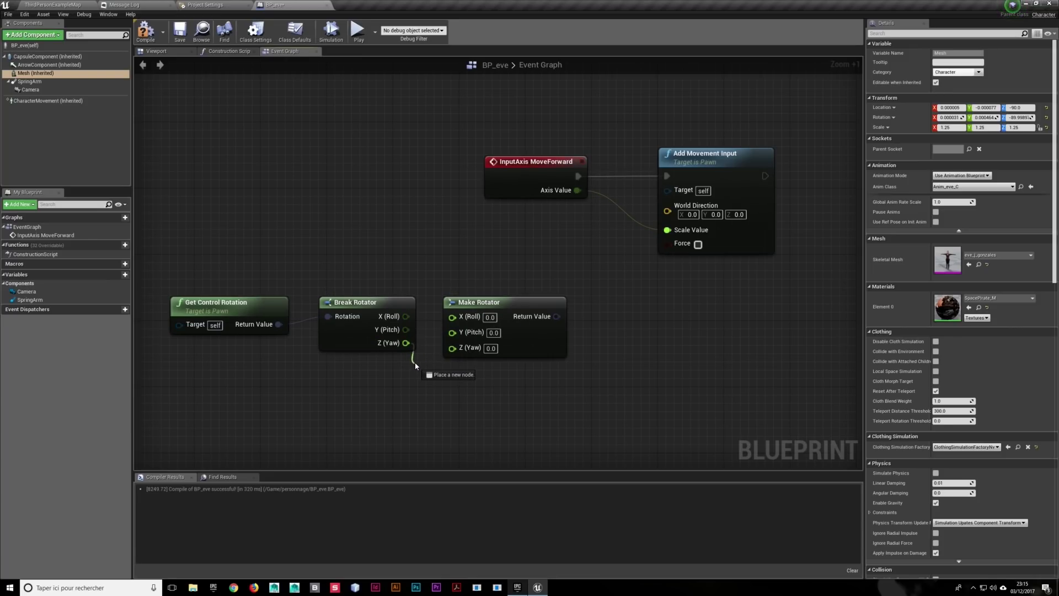
{"action": "left_click_drag", "start_coordinate": [422, 367], "coordinate": [454, 353]}
{"action": "right_click_drag", "start_coordinate": [454, 354], "coordinate": [278, 367]}
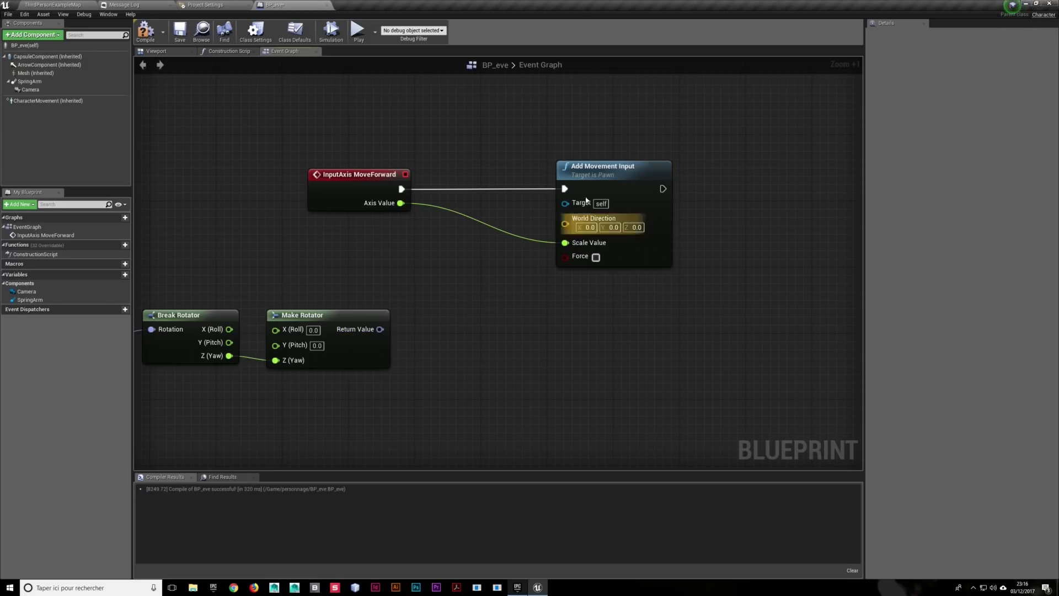
Add Get Forward Vector from Make Rotator's Return Value and feed it into Add Movement Input's World Direction
{"action": "left_click_drag", "start_coordinate": [591, 167], "coordinate": [656, 167]}
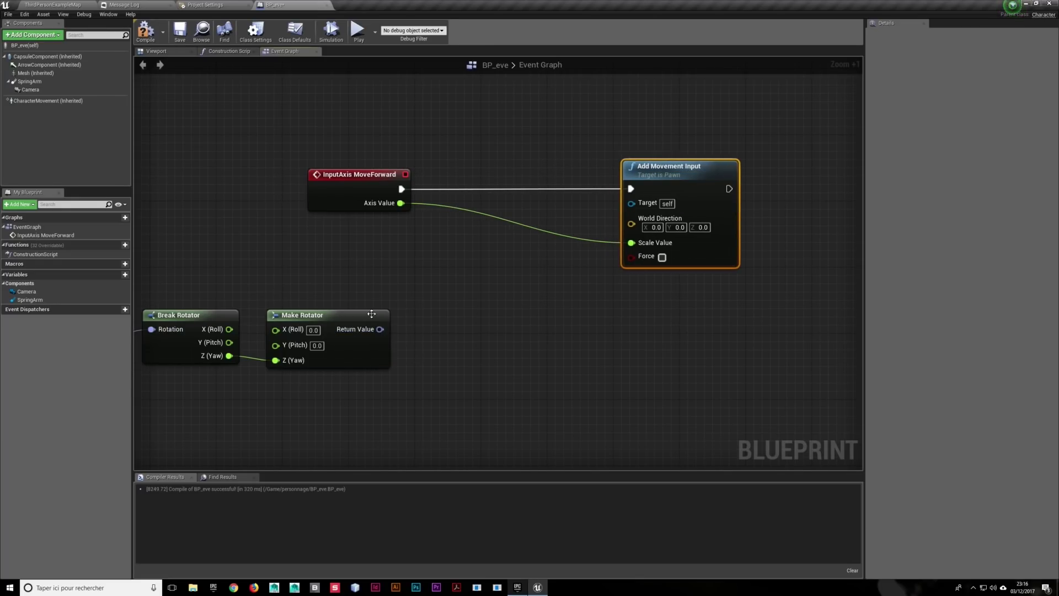
{"action": "left_click_drag", "start_coordinate": [379, 329], "coordinate": [472, 306]}
{"action": "type", "text": "get forw"}
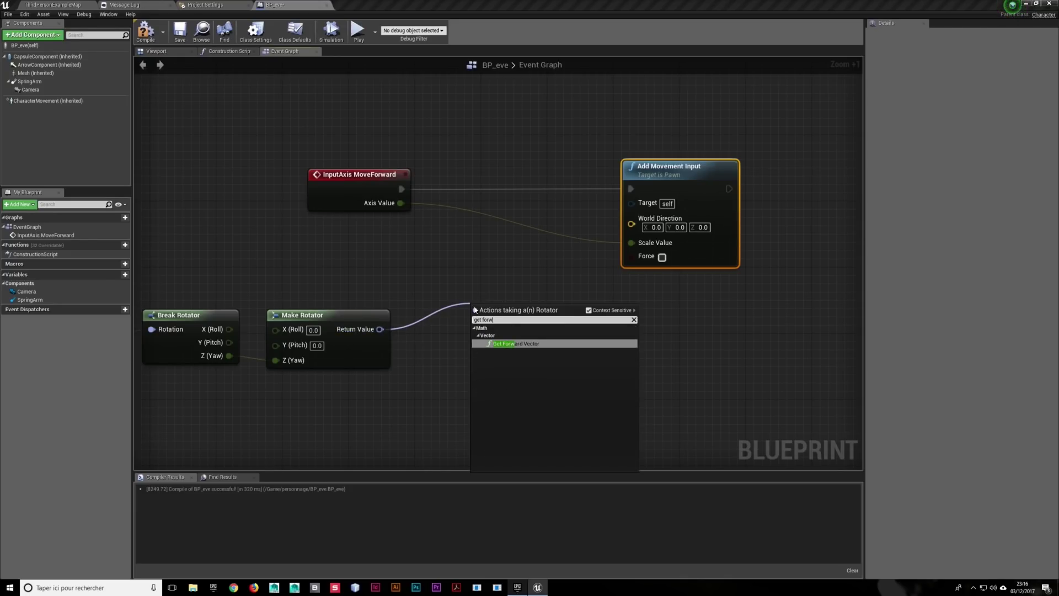
{"action": "left_click", "coordinate": [546, 344]}
{"action": "mouse_move", "coordinate": [550, 308]}
{"action": "left_mouse_down"}
{"action": "mouse_move", "coordinate": [492, 283]}
{"action": "mouse_move", "coordinate": [631, 234]}
{"action": "left_mouse_up"}
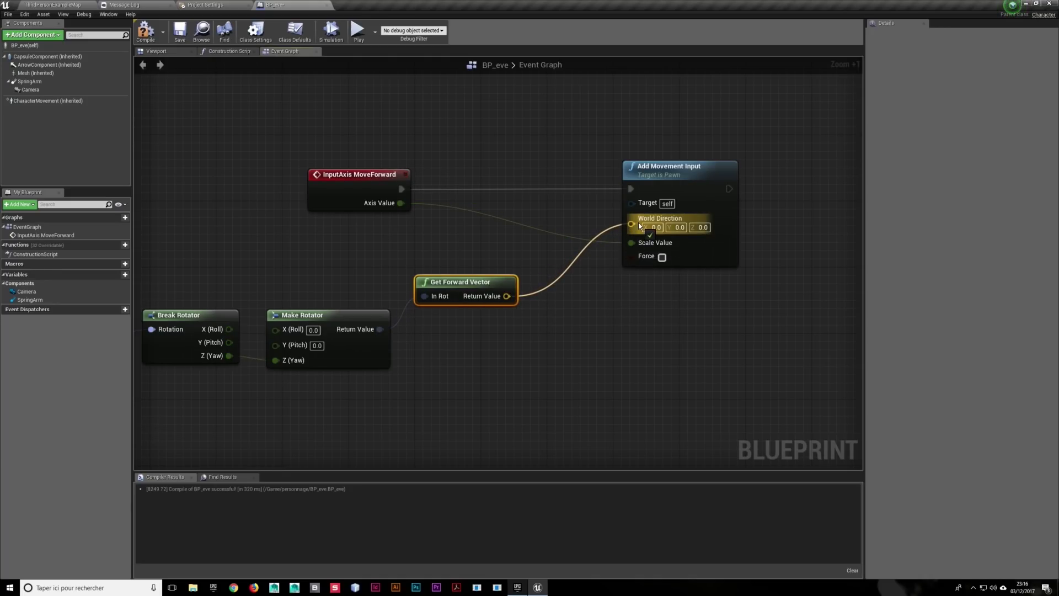
Compile BP_eve and switch to the level map editor
{"action": "right_click_drag", "start_coordinate": [488, 132], "coordinate": [605, 131]}
{"action": "scroll", "coordinate": [605, 131], "scroll_direction": "down", "scroll_amount": 1}
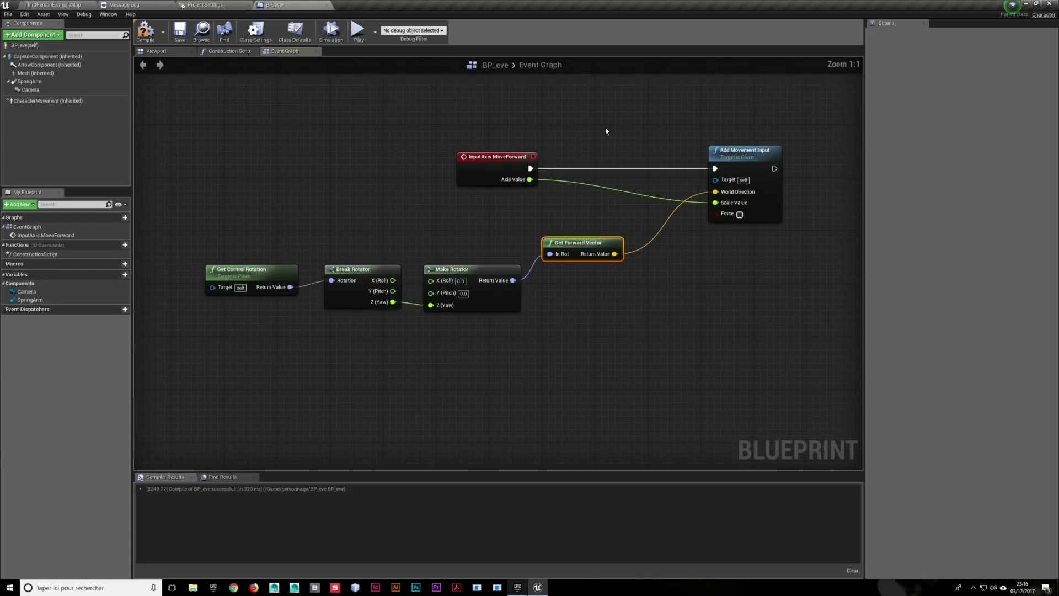
{"action": "scroll", "coordinate": [605, 131], "scroll_direction": "down", "scroll_amount": 1}
{"action": "left_click", "coordinate": [145, 31]}
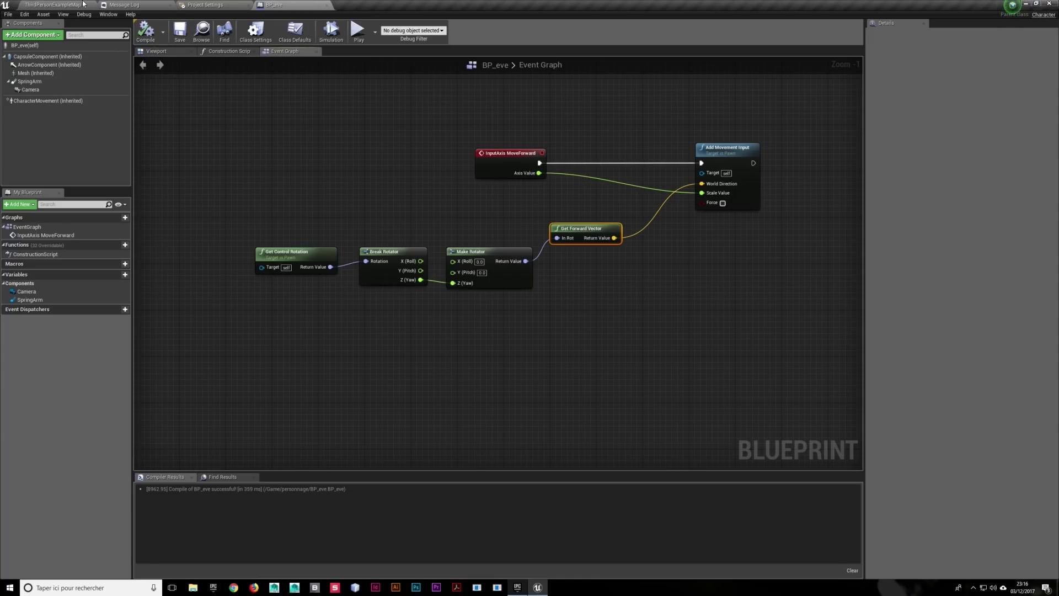
{"action": "left_click", "coordinate": [56, 5]}
Play-test the level, walking the character with A, S and W, then stop and return to BP_eve
{"action": "left_click", "coordinate": [458, 38]}
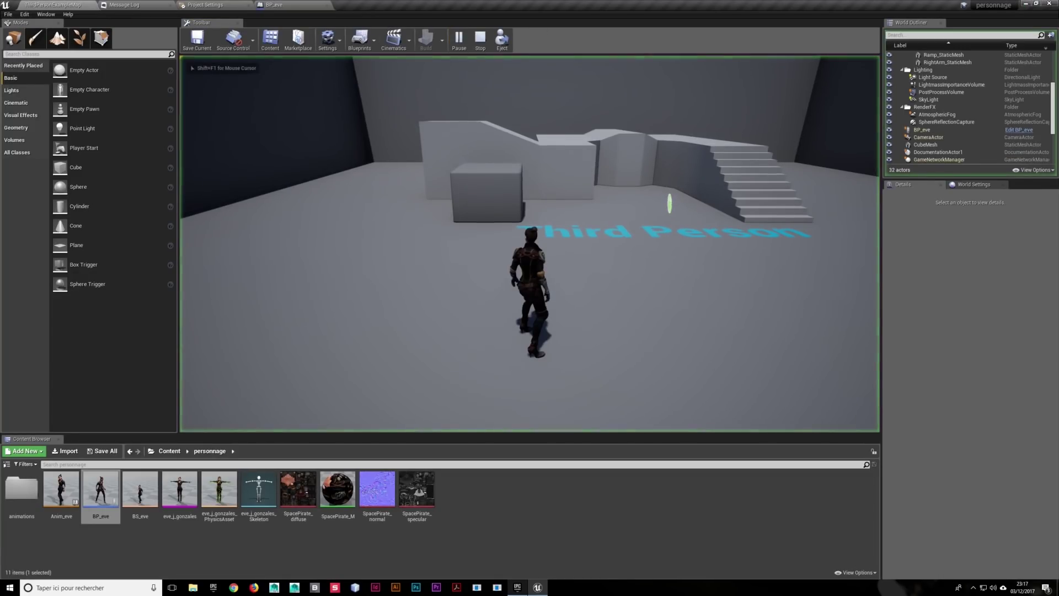
{"action": "key", "text": "a"}
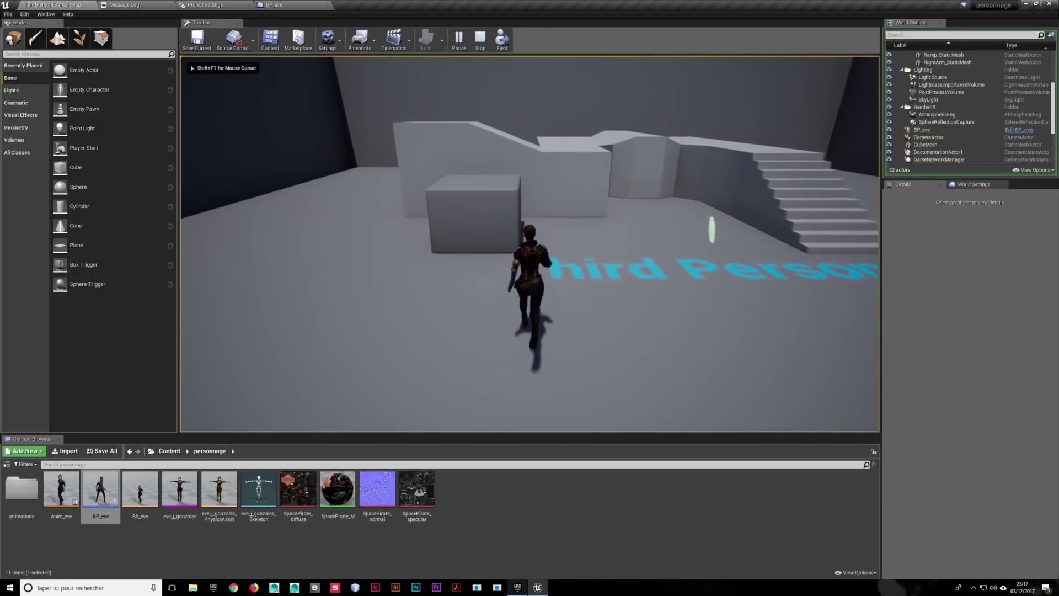
{"action": "key", "text": "s"}
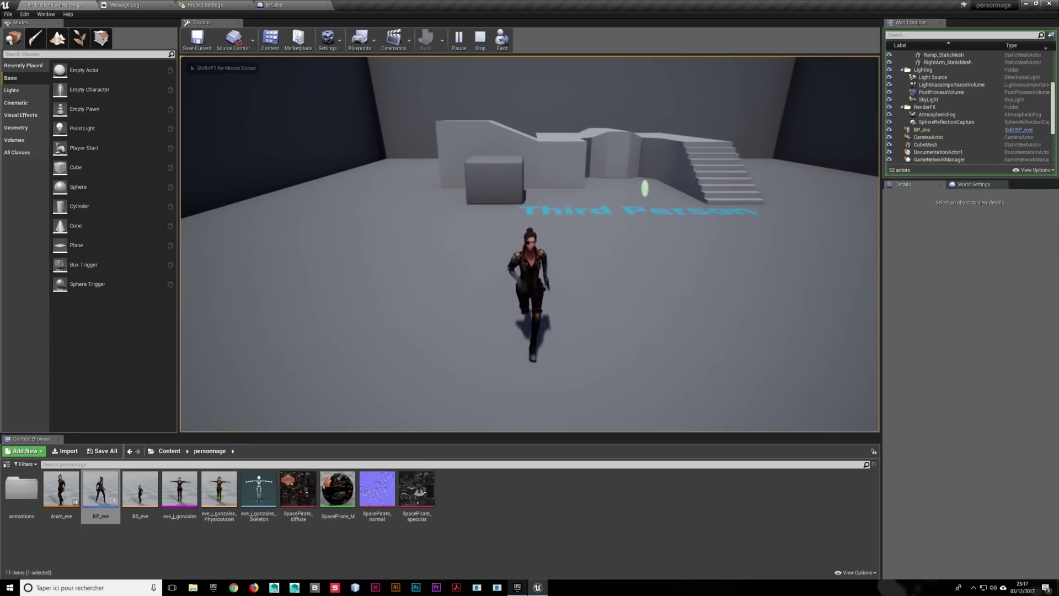
{"action": "key", "text": "w"}
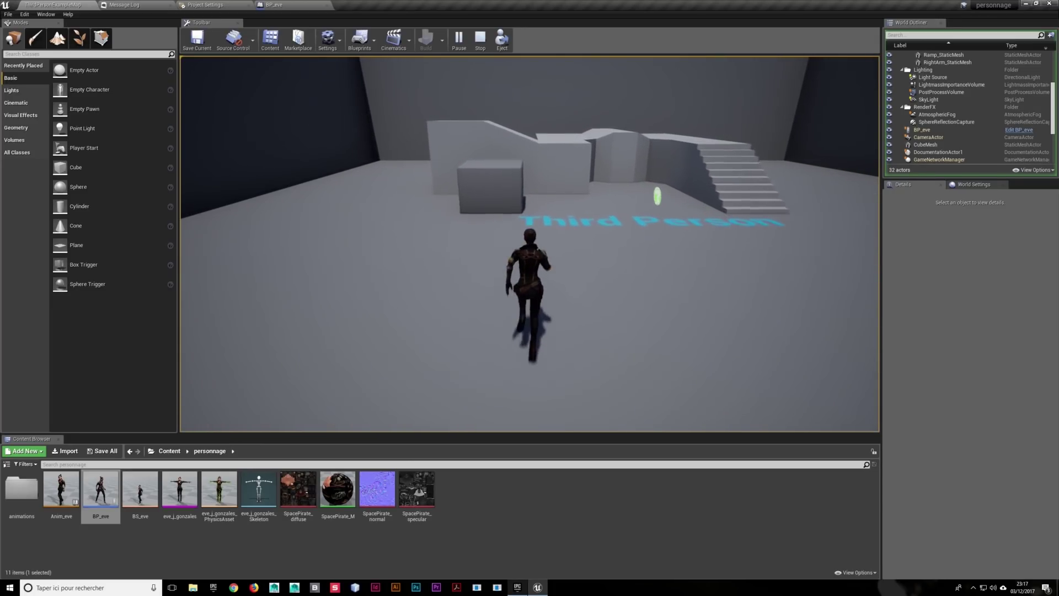
{"action": "key", "text": "s"}
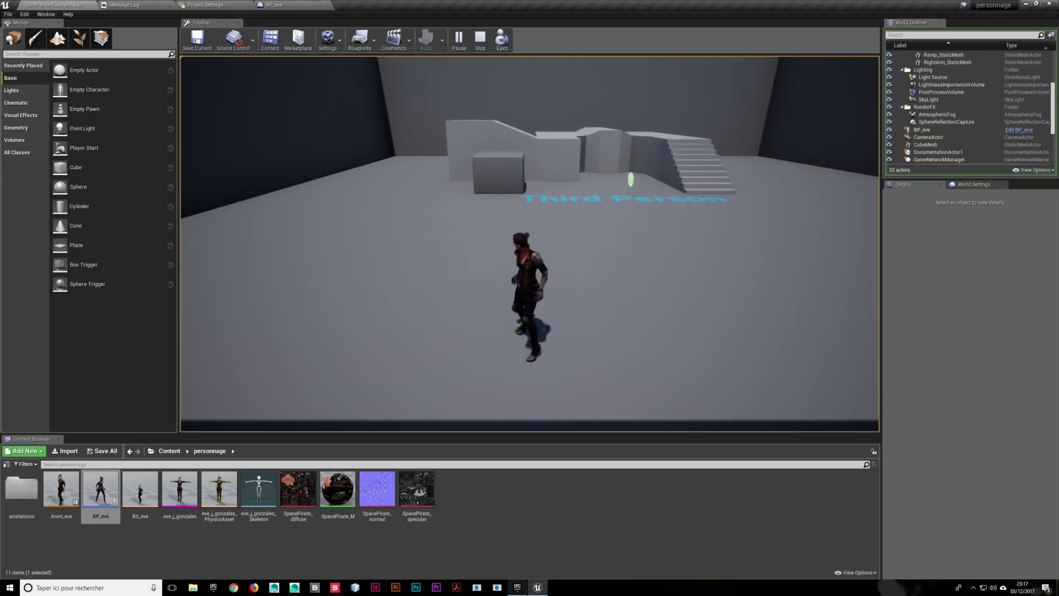
{"action": "key", "text": "s"}
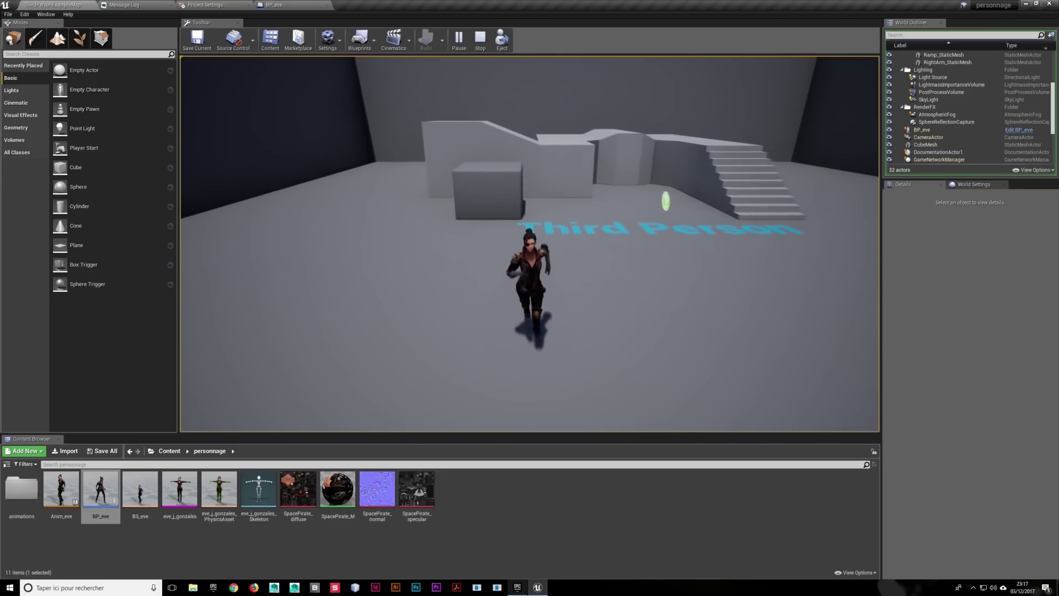
{"action": "key", "text": "Escape"}
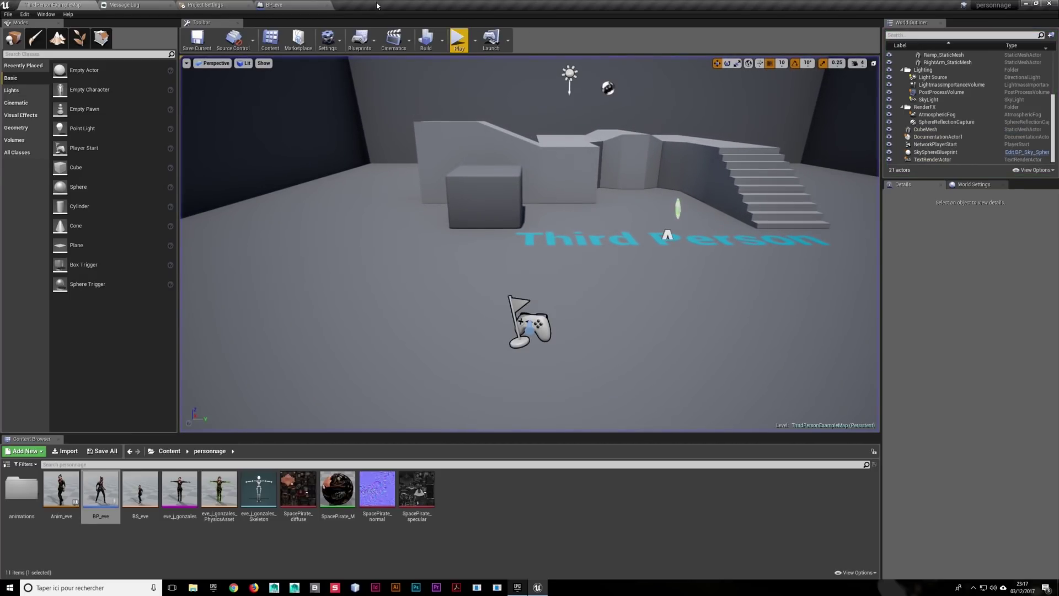
{"action": "left_click", "coordinate": [299, 4]}
{"action": "scroll", "coordinate": [603, 290], "scroll_direction": "up", "scroll_amount": 1}
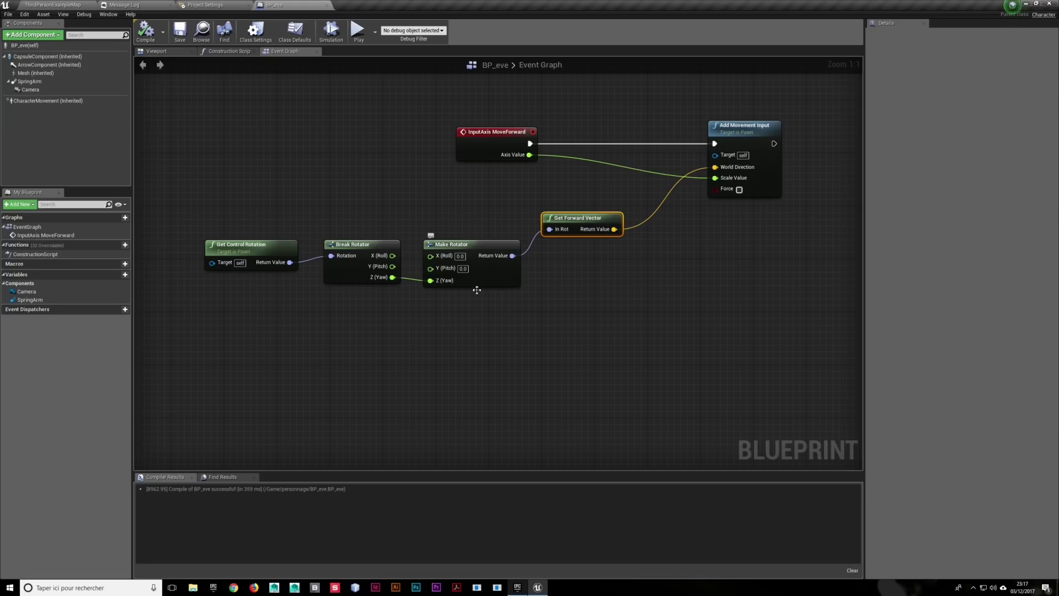
After checking the axis mappings, add an InputAxis MoveRight event below the existing chain
{"action": "right_click", "coordinate": [499, 370]}
{"action": "mouse_move", "coordinate": [483, 102]}
{"action": "left_mouse_down"}
{"action": "mouse_move", "coordinate": [498, 178]}
{"action": "mouse_move", "coordinate": [507, 151]}
{"action": "left_mouse_up"}
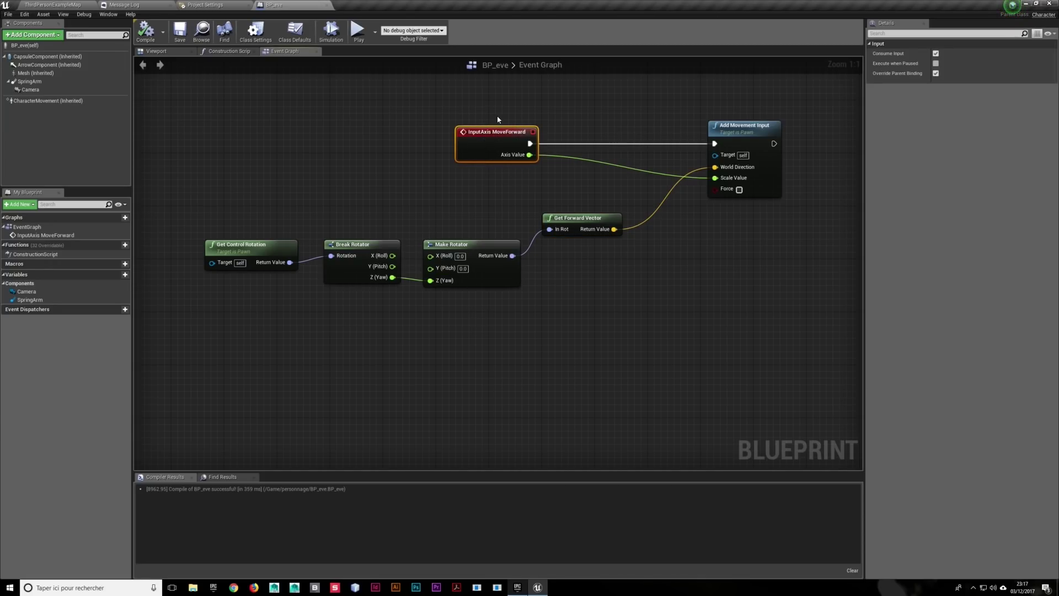
{"action": "left_click", "coordinate": [209, 5]}
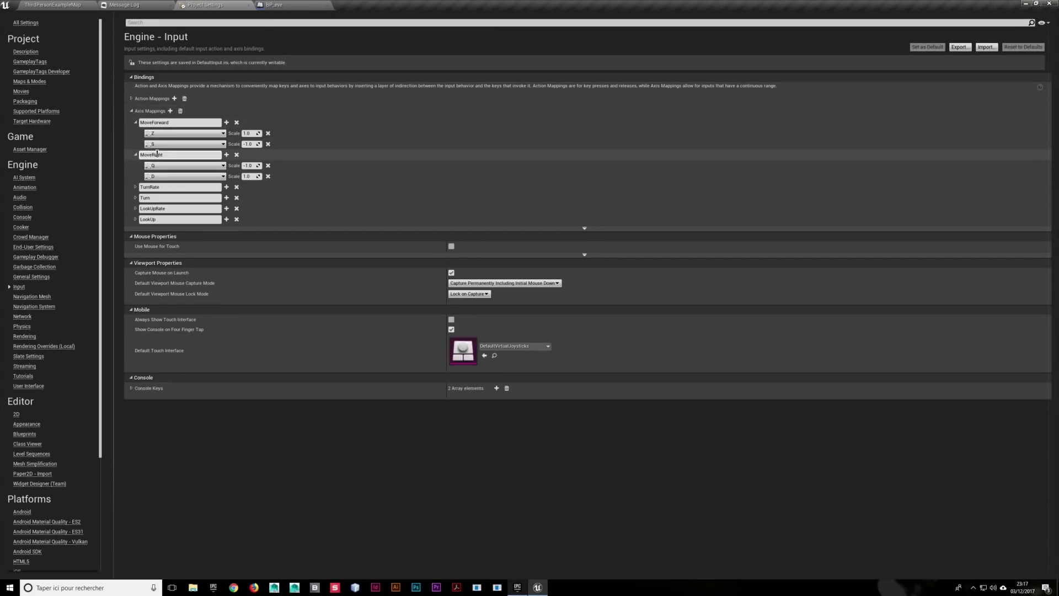
{"action": "left_click", "coordinate": [274, 5]}
{"action": "right_click", "coordinate": [457, 354]}
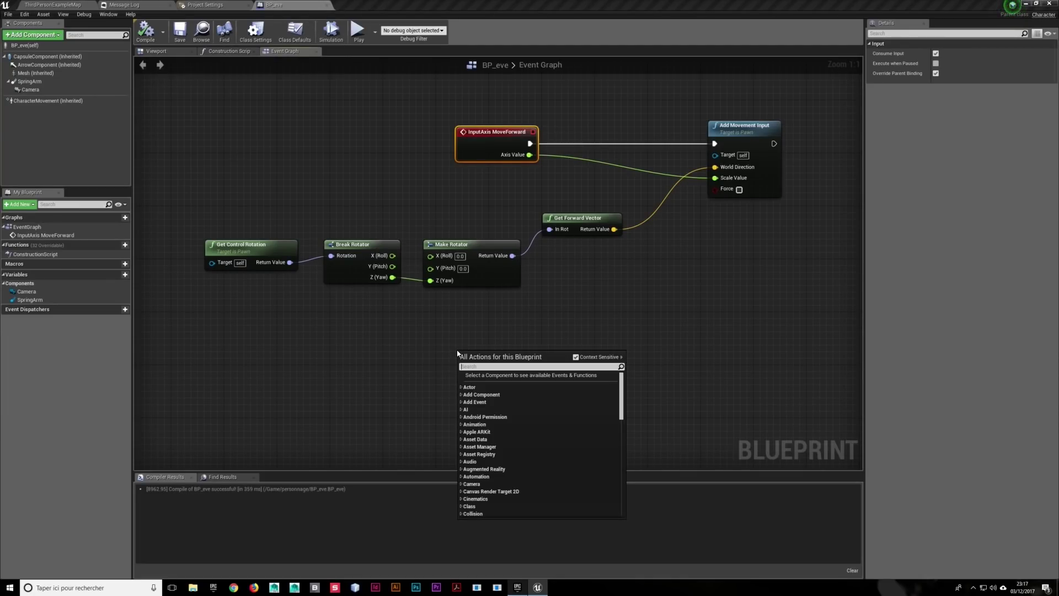
{"action": "type", "text": "moveri"}
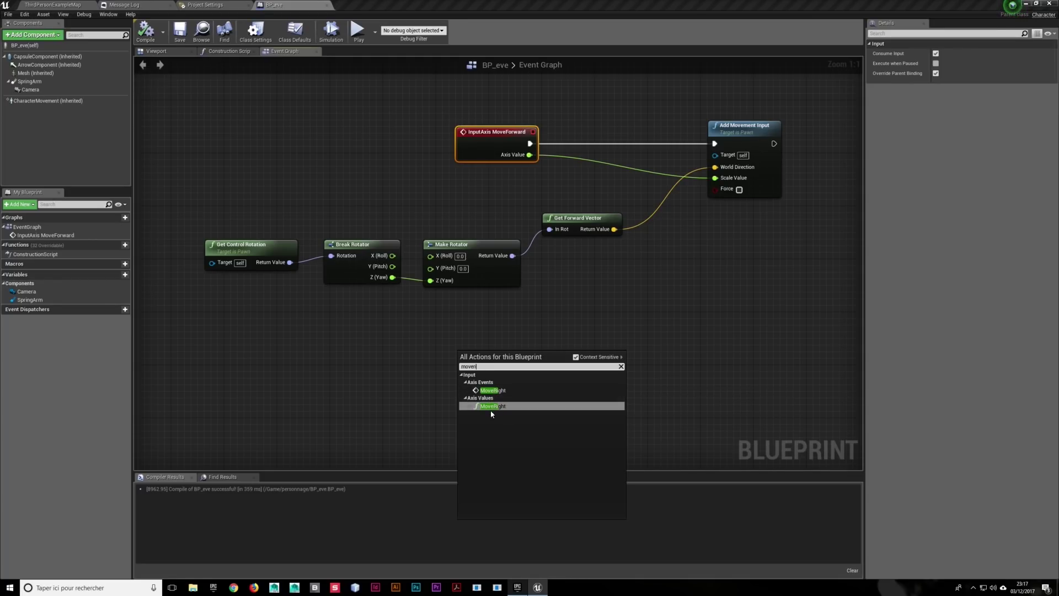
{"action": "left_click", "coordinate": [493, 390]}
{"action": "mouse_move", "coordinate": [502, 359]}
{"action": "left_mouse_down"}
{"action": "mouse_move", "coordinate": [462, 360]}
{"action": "mouse_move", "coordinate": [496, 360]}
{"action": "left_mouse_up"}
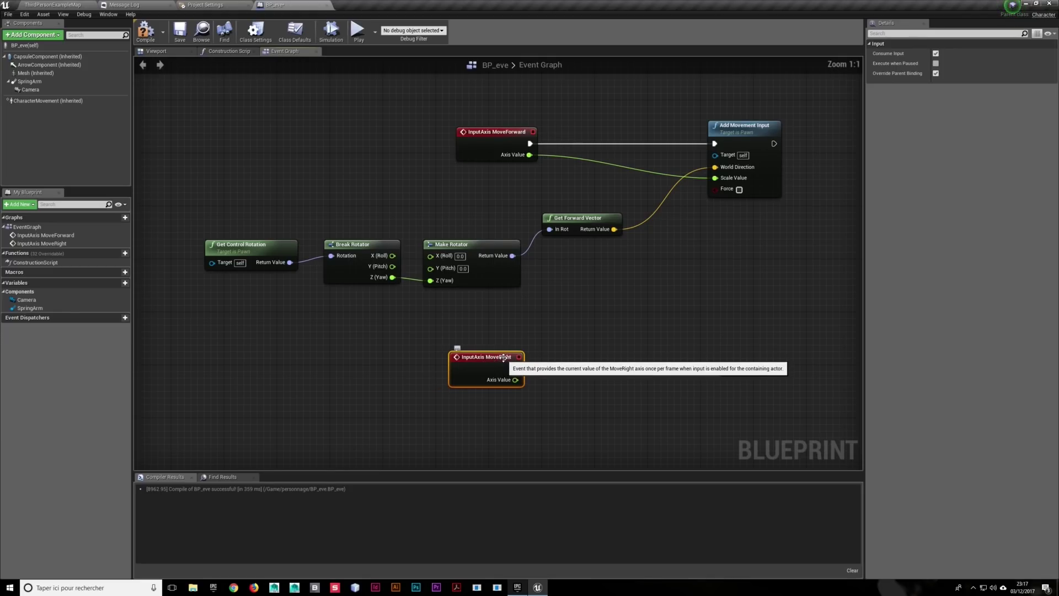
Add a Get Right Vector node wired from Make Rotator's Return Value
{"action": "scroll", "coordinate": [559, 361], "scroll_direction": "up", "scroll_amount": 1}
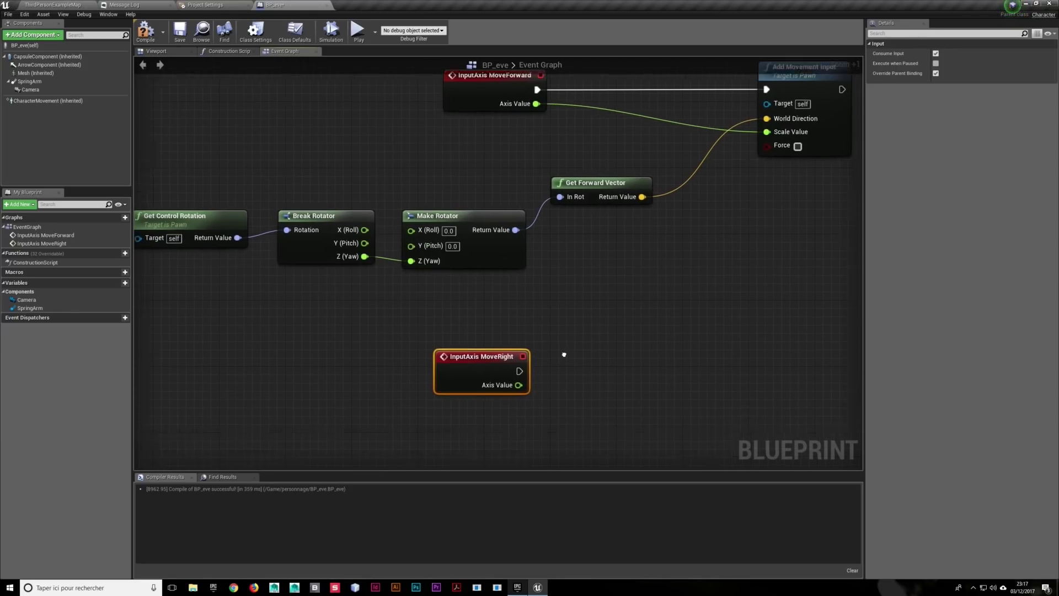
{"action": "right_click_drag", "start_coordinate": [596, 348], "coordinate": [353, 205]}
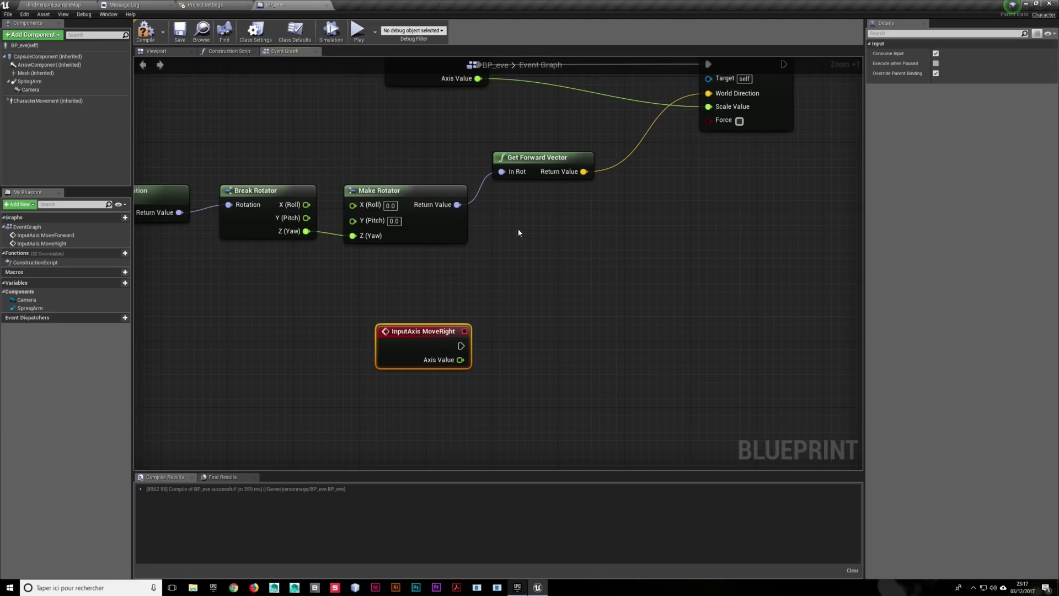
{"action": "left_click_drag", "start_coordinate": [541, 158], "coordinate": [550, 158]}
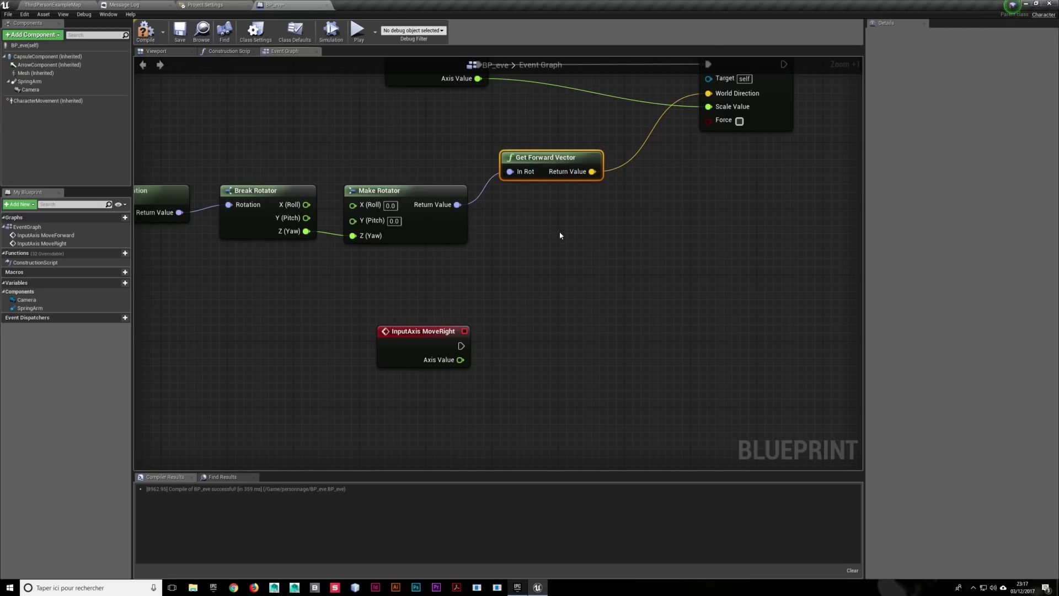
{"action": "left_click_drag", "start_coordinate": [467, 208], "coordinate": [511, 244]}
{"action": "type", "text": "get righ"}
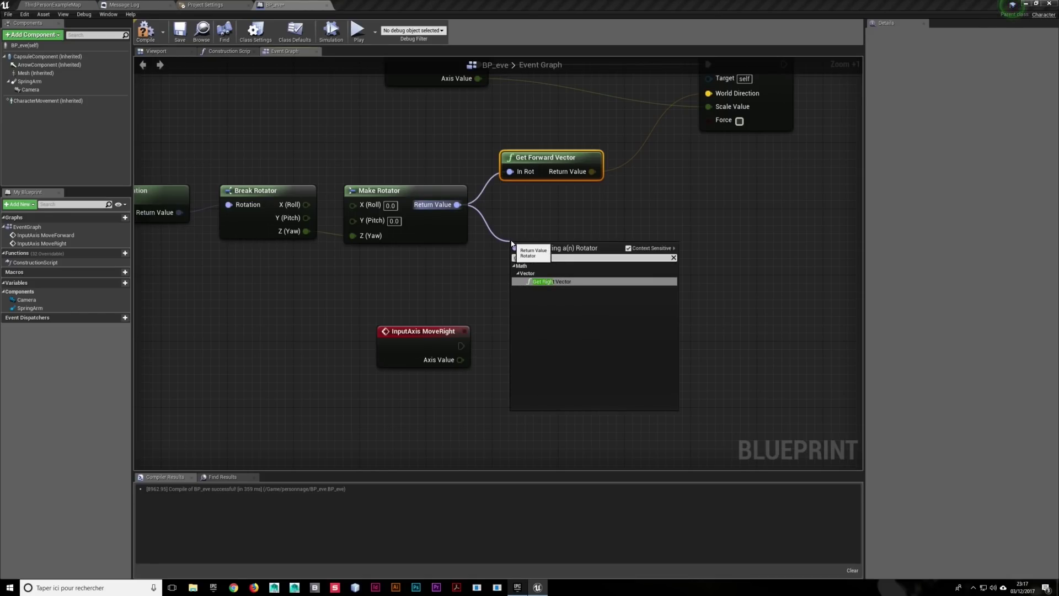
{"action": "key", "text": "Return"}
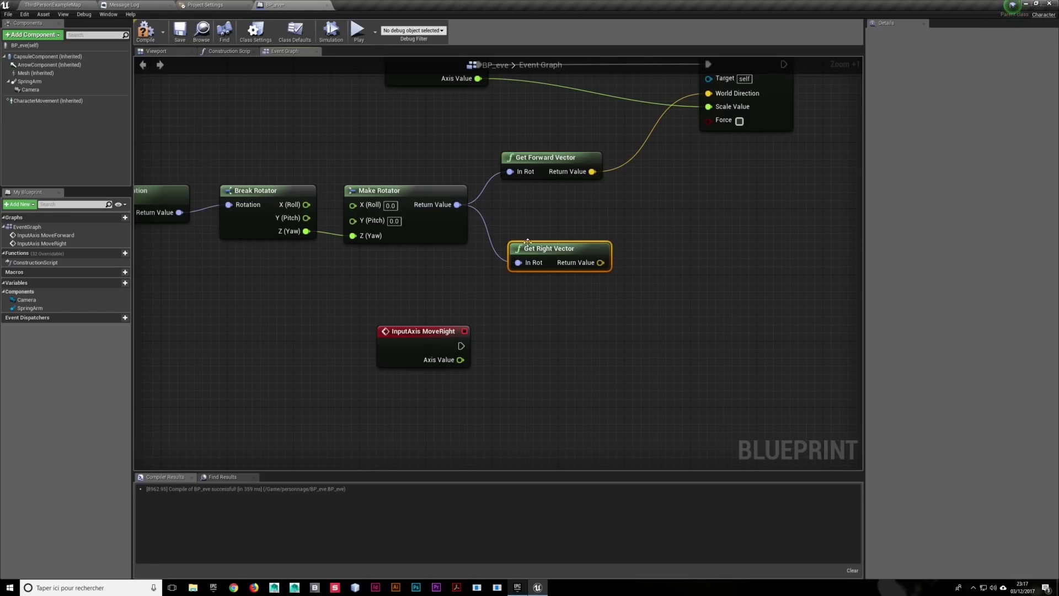
Duplicate the Add Movement Input node and place the copy level with Get Right Vector
{"action": "left_click_drag", "start_coordinate": [528, 242], "coordinate": [511, 233]}
{"action": "mouse_move", "coordinate": [646, 298]}
{"action": "right_mouse_down"}
{"action": "mouse_move", "coordinate": [583, 250]}
{"action": "mouse_move", "coordinate": [513, 287]}
{"action": "right_mouse_up"}
{"action": "left_click_drag", "start_coordinate": [454, 310], "coordinate": [502, 310]}
{"action": "left_click", "coordinate": [630, 106]}
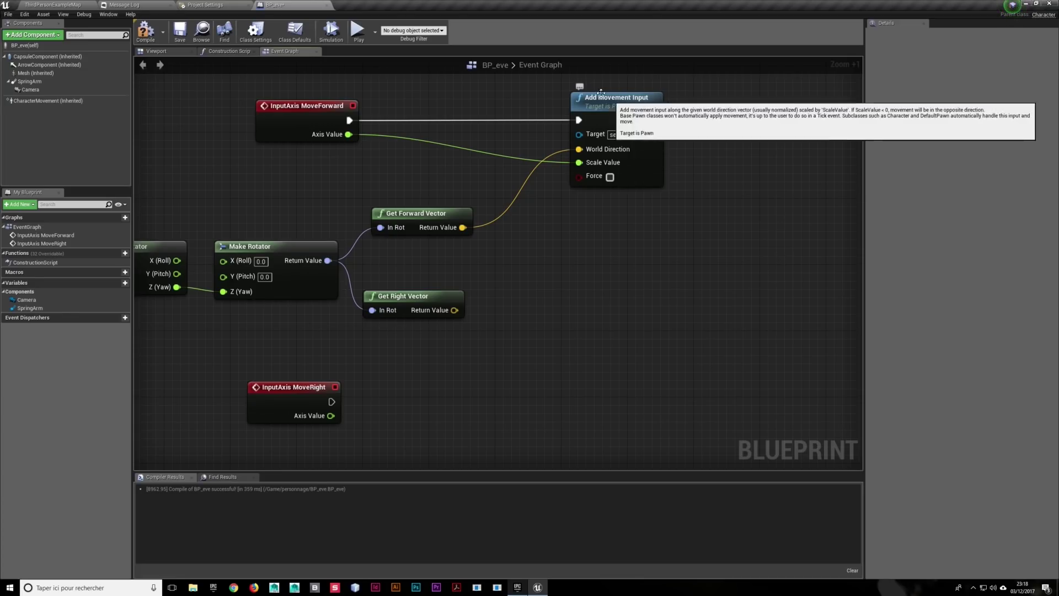
{"action": "left_click", "coordinate": [640, 98]}
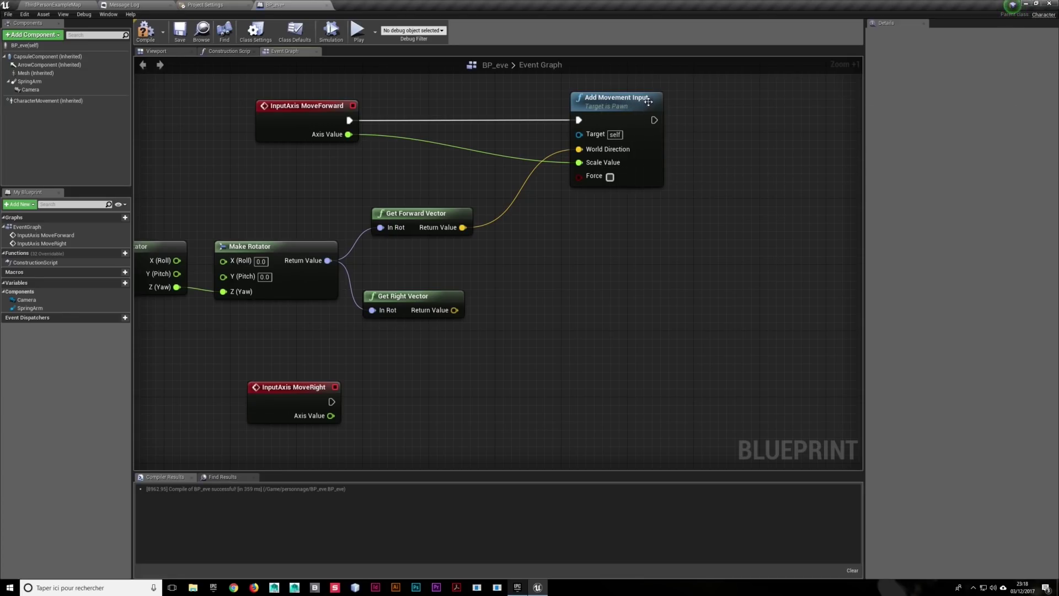
{"action": "key", "text": "ctrl+v"}
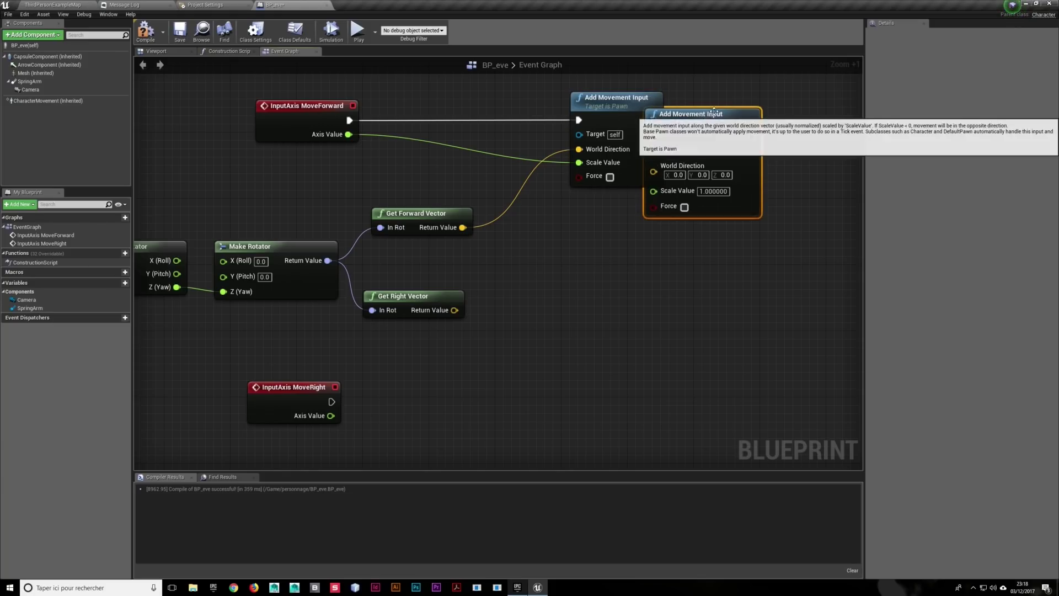
{"action": "left_click_drag", "start_coordinate": [714, 113], "coordinate": [639, 279]}
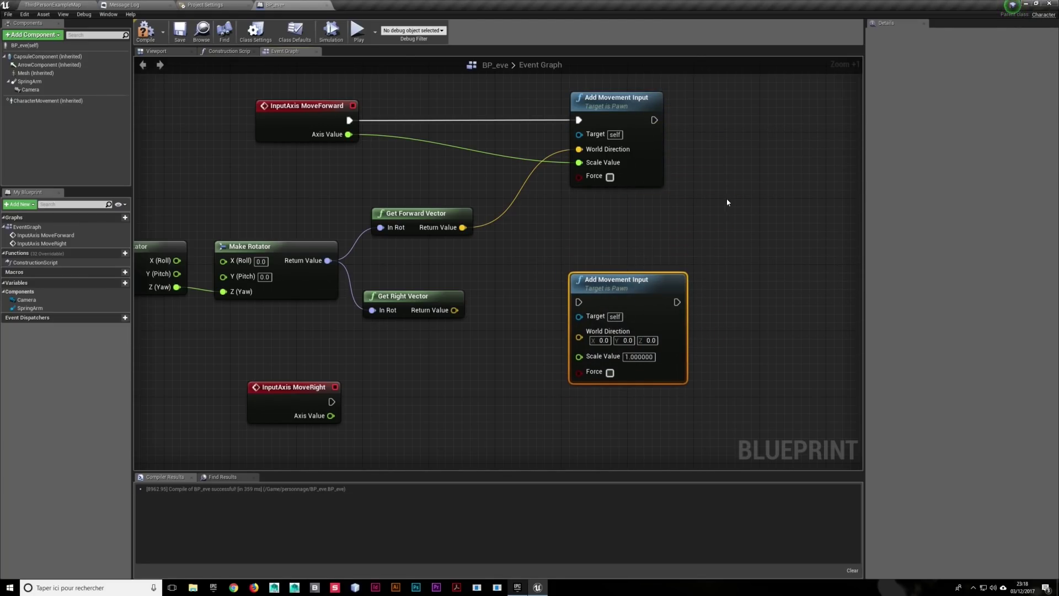
Wire MoveRight's exec and Axis Value, plus Get Right Vector, into the copy's exec, Scale Value and World Direction
{"action": "right_click_drag", "start_coordinate": [717, 259], "coordinate": [754, 227]}
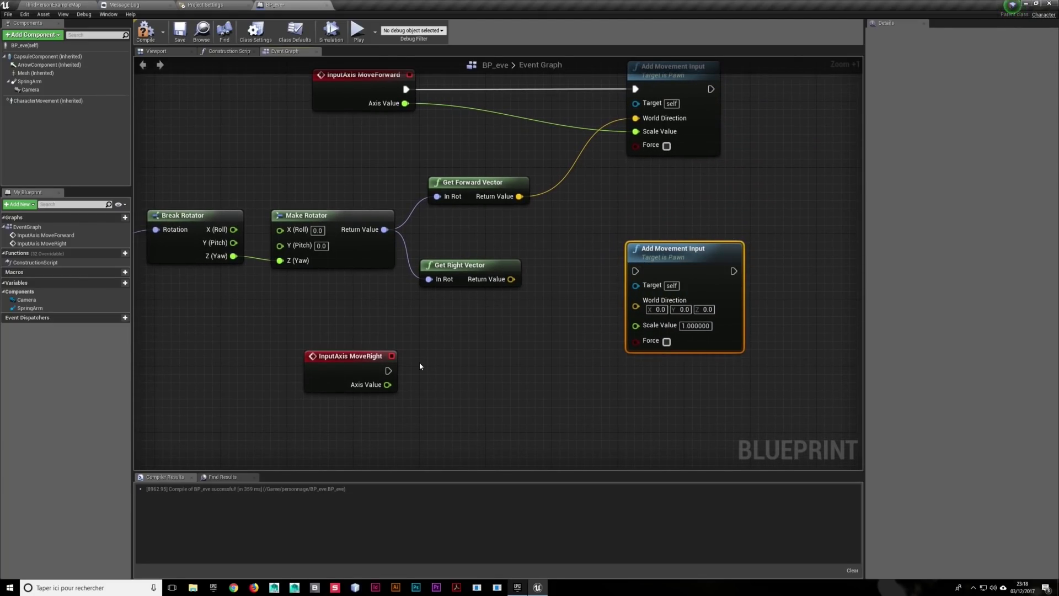
{"action": "left_click_drag", "start_coordinate": [389, 371], "coordinate": [636, 271]}
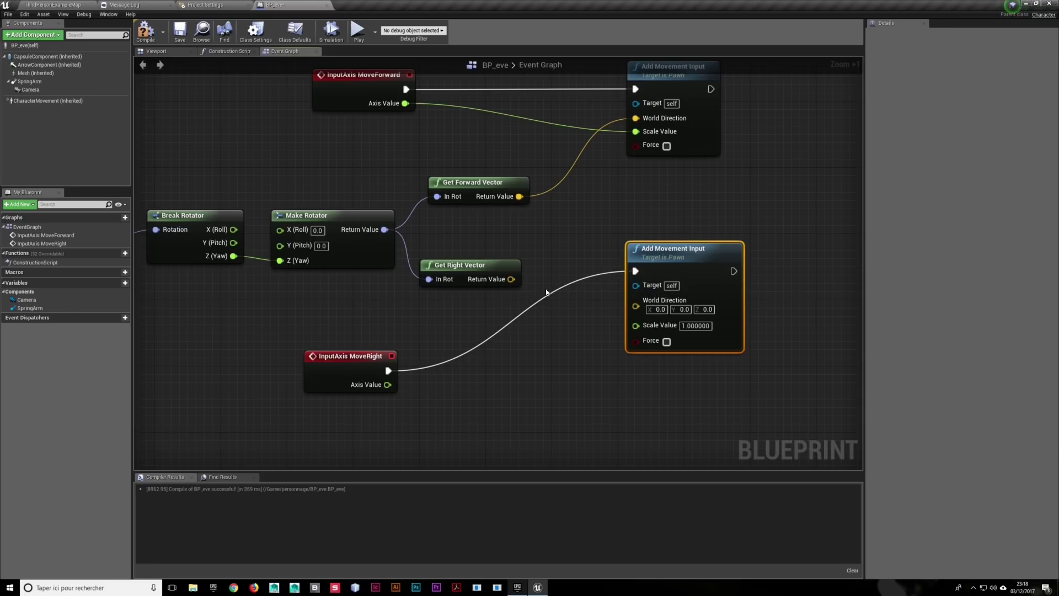
{"action": "left_click_drag", "start_coordinate": [504, 280], "coordinate": [641, 304]}
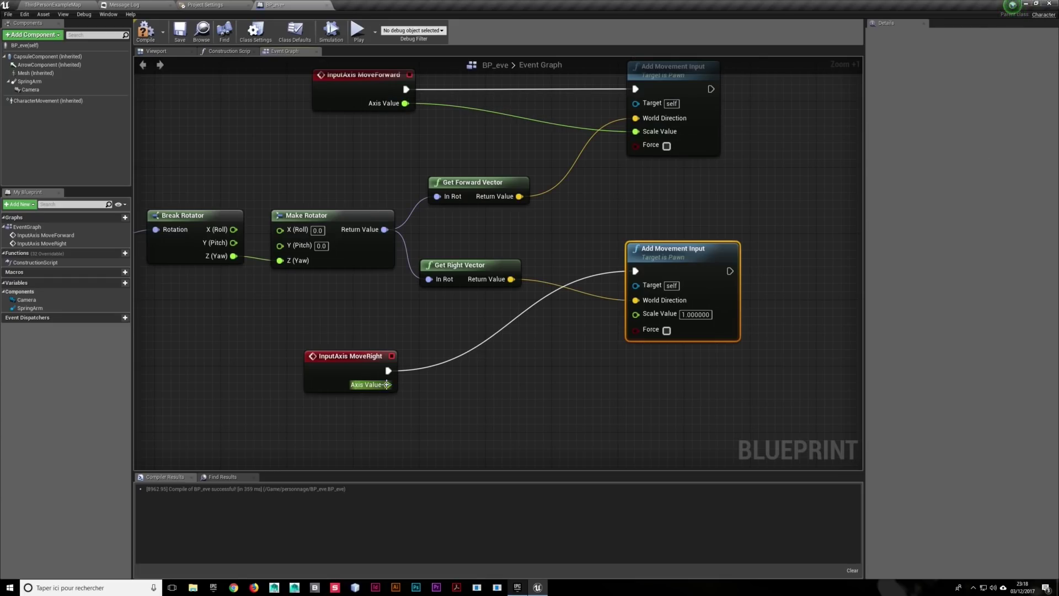
{"action": "left_click_drag", "start_coordinate": [388, 385], "coordinate": [636, 313]}
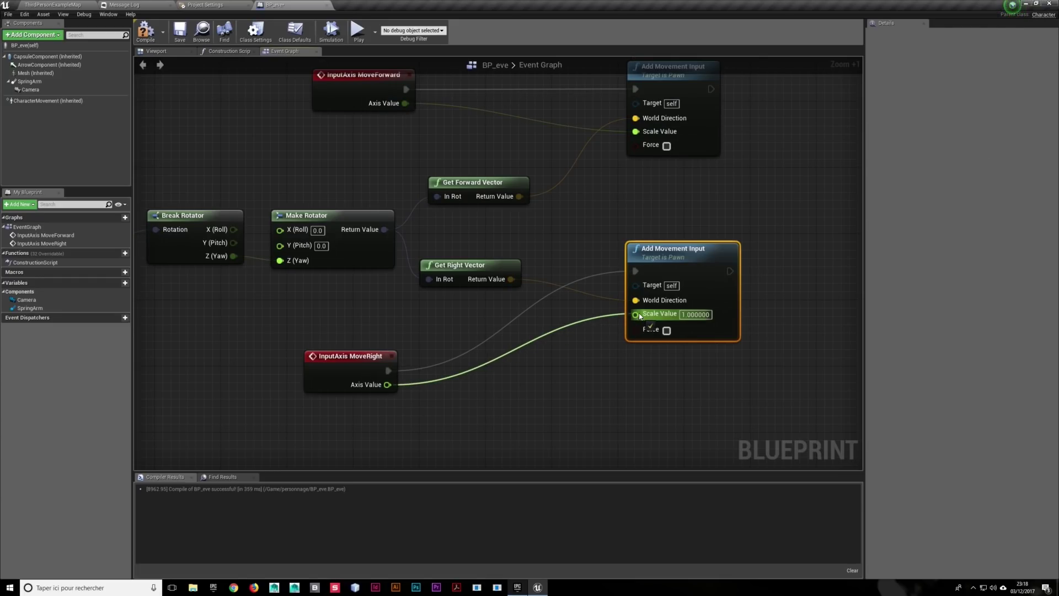
{"action": "scroll", "coordinate": [634, 276], "scroll_direction": "down", "scroll_amount": 2}
{"action": "scroll", "coordinate": [642, 257], "scroll_direction": "down", "scroll_amount": 2}
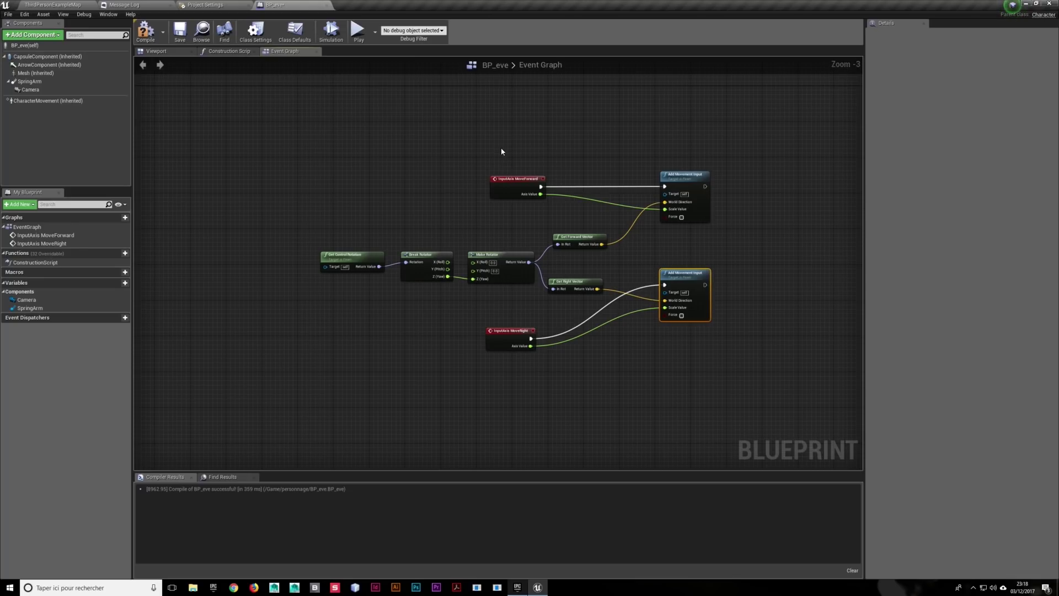
Wrap all movement nodes in a 'Déplacement du perso' comment, compile, and return to the level
{"action": "left_click_drag", "start_coordinate": [391, 167], "coordinate": [756, 386]}
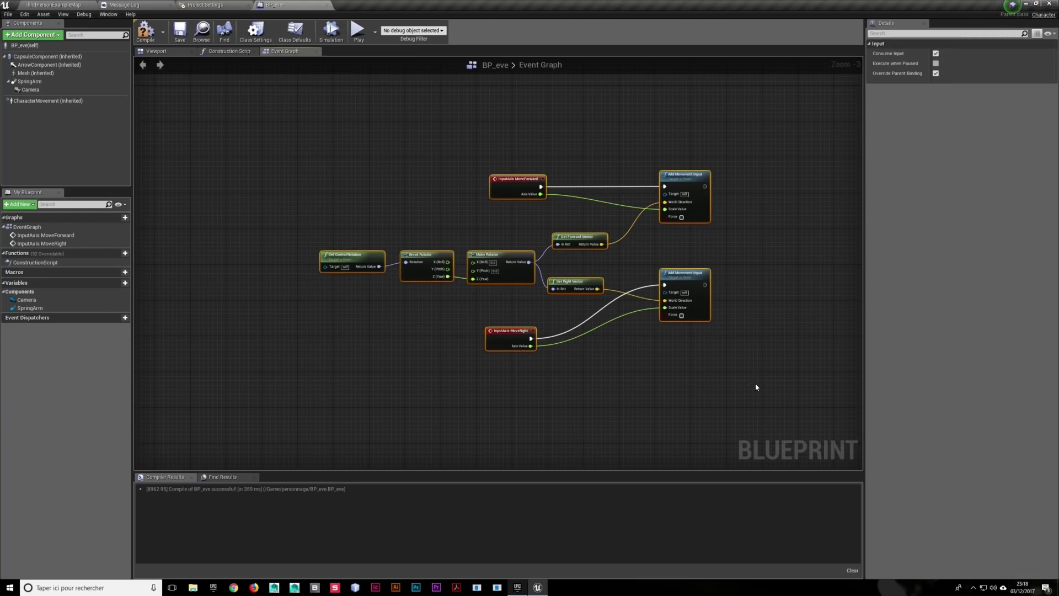
{"action": "key", "text": "c"}
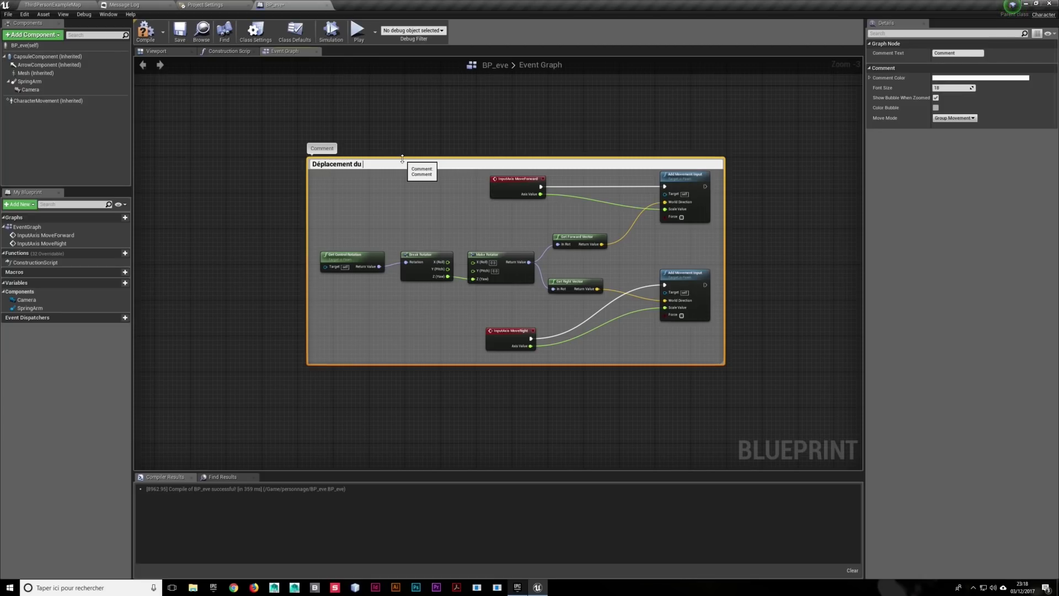
{"action": "type", "text": "so"}
{"action": "key", "text": "Return"}
{"action": "left_click", "coordinate": [148, 33]}
{"action": "left_click", "coordinate": [52, 4]}
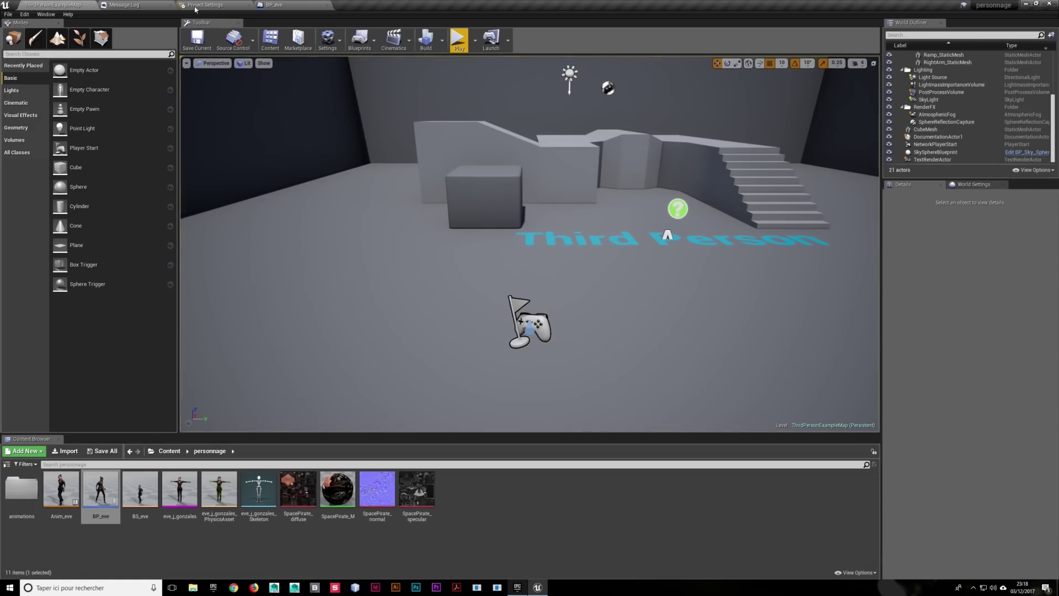
Play-test the character running forward with W, then reopen BP_eve from the Content Browser
{"action": "left_click", "coordinate": [458, 40]}
{"action": "key", "text": "w"}
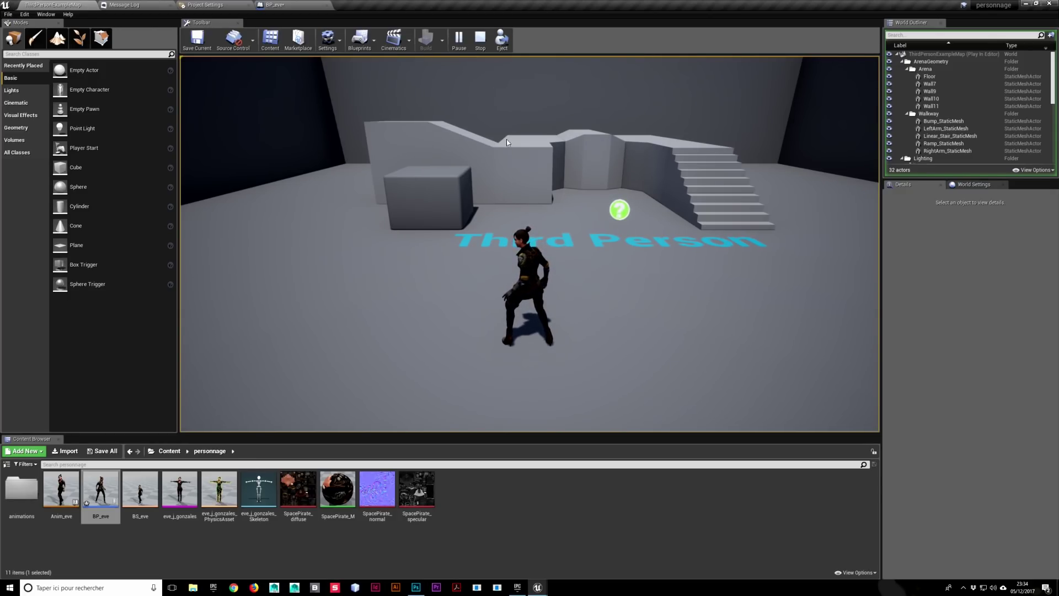
{"action": "key", "text": "Escape"}
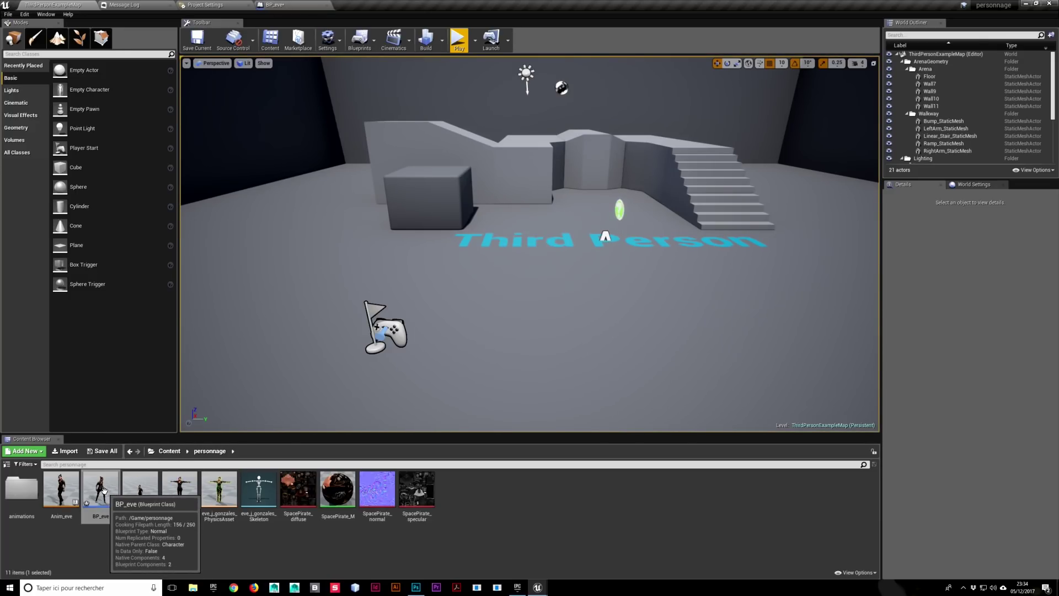
{"action": "double_click", "coordinate": [103, 490]}
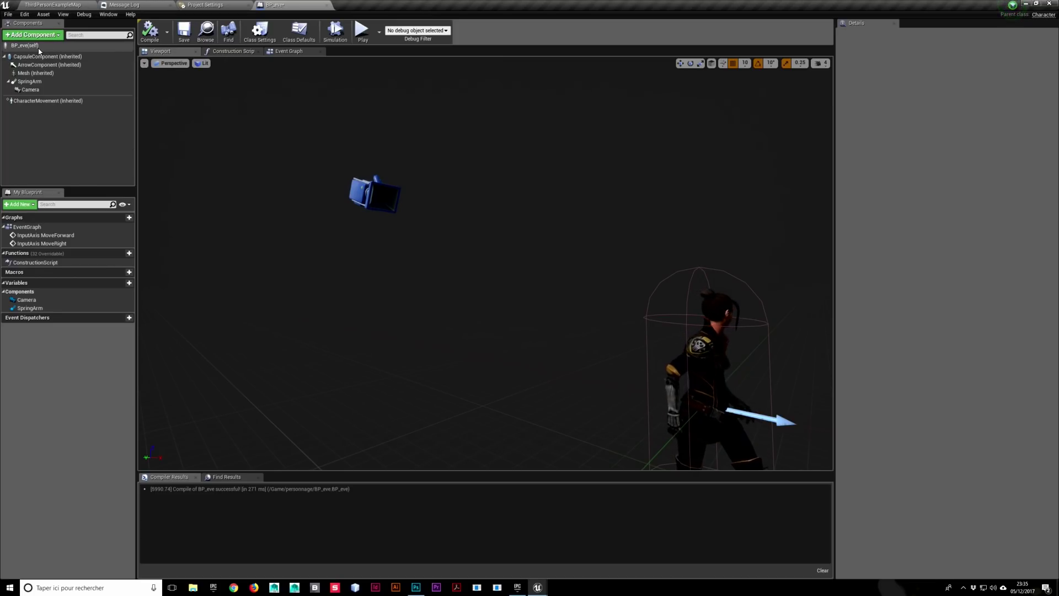
In BP_eve's self defaults, uncheck Use Controller Rotation Yaw
{"action": "right_click_drag", "start_coordinate": [475, 217], "coordinate": [474, 218]}
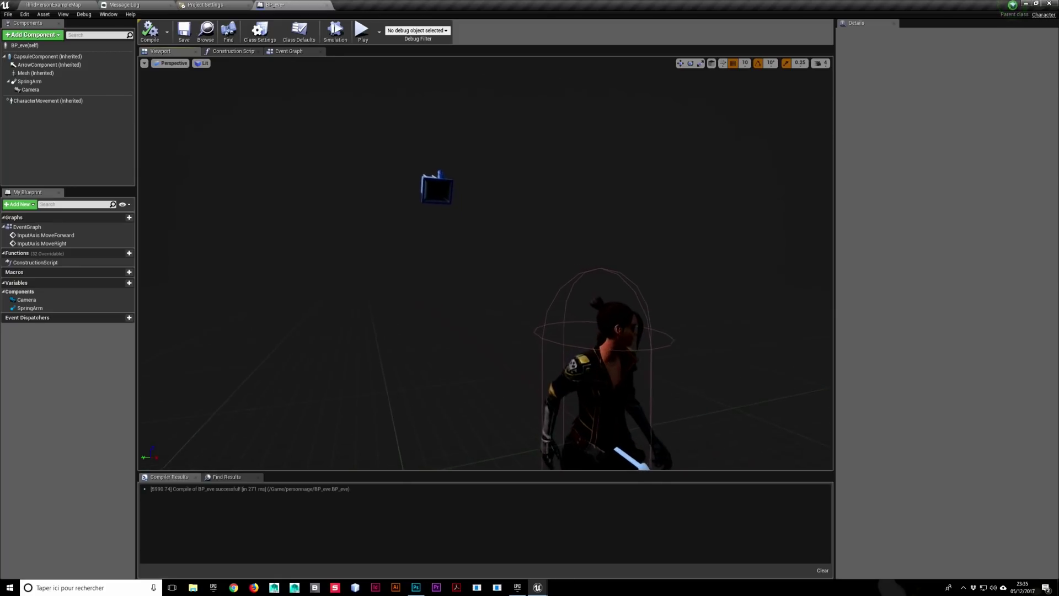
{"action": "right_click_drag", "start_coordinate": [155, 109], "coordinate": [155, 109]}
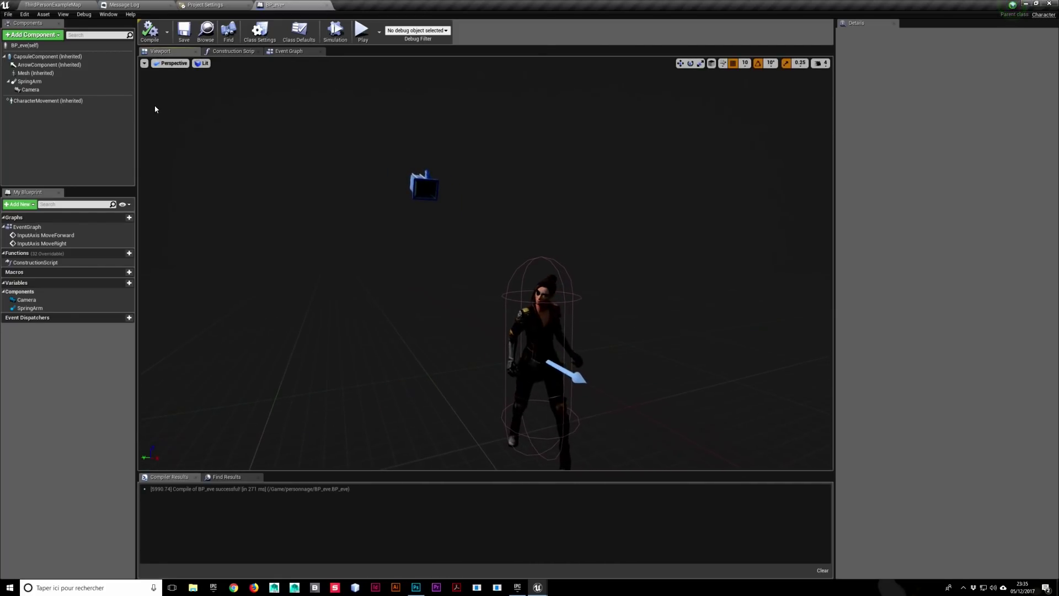
{"action": "left_click", "coordinate": [26, 48]}
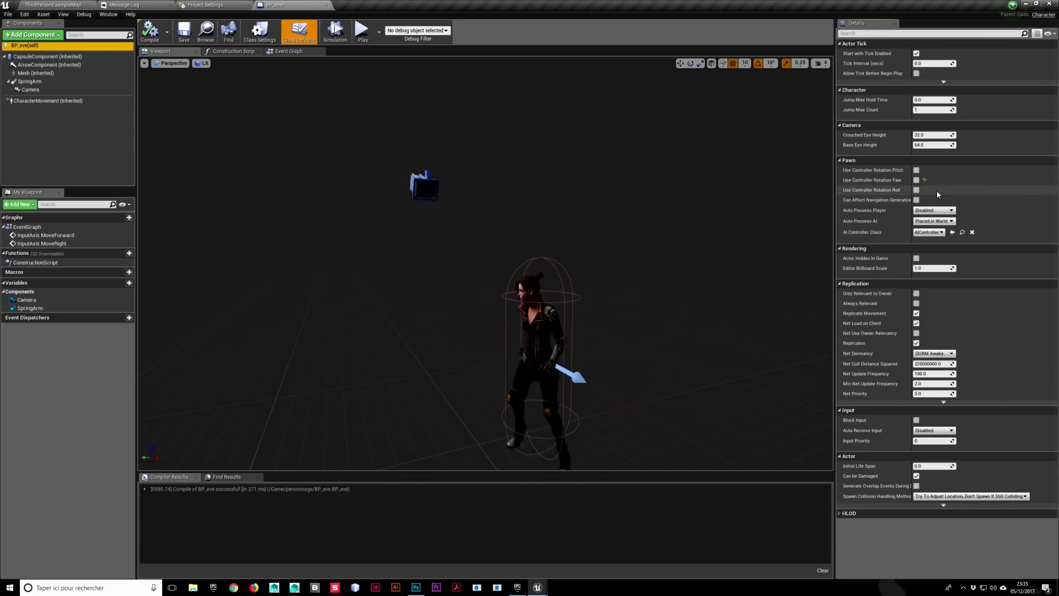
{"action": "mouse_move", "coordinate": [891, 185]}
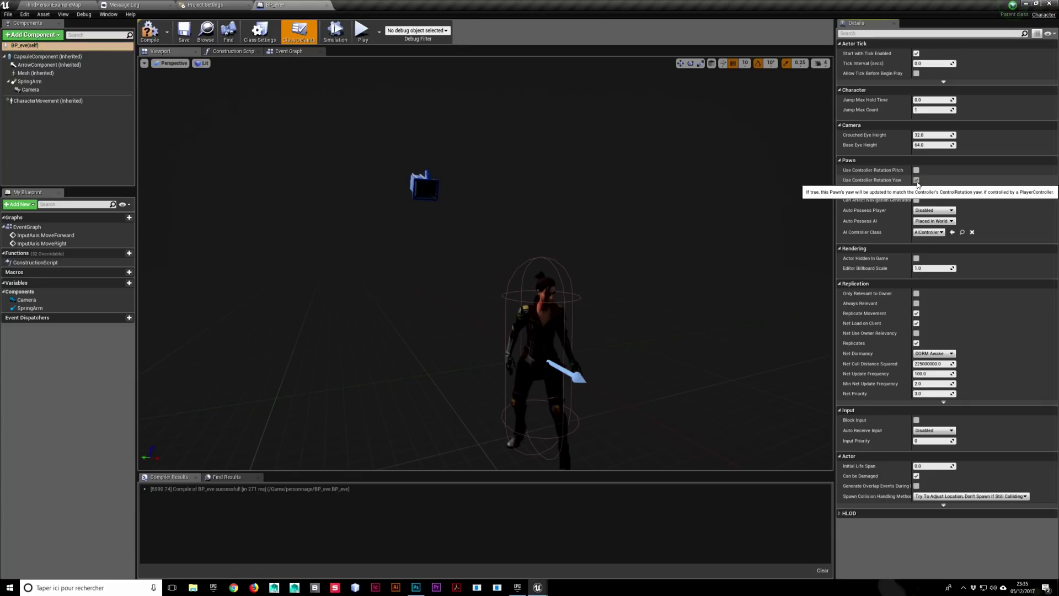
{"action": "left_click", "coordinate": [916, 181]}
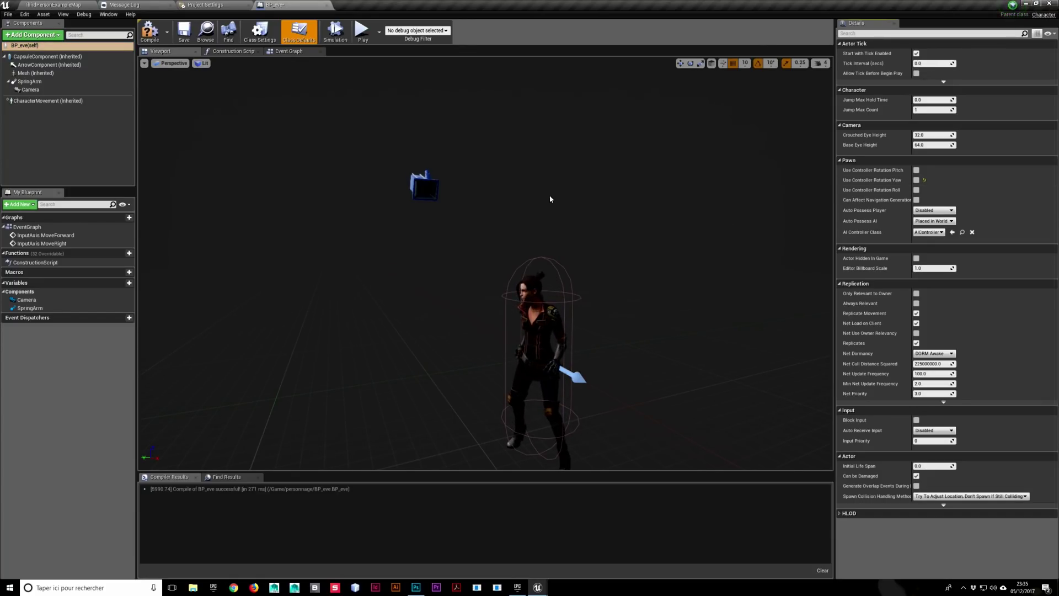
Review the SpringArm's Use Pawn Control Rotation setting, then select CharacterMovement
{"action": "left_click", "coordinate": [38, 84]}
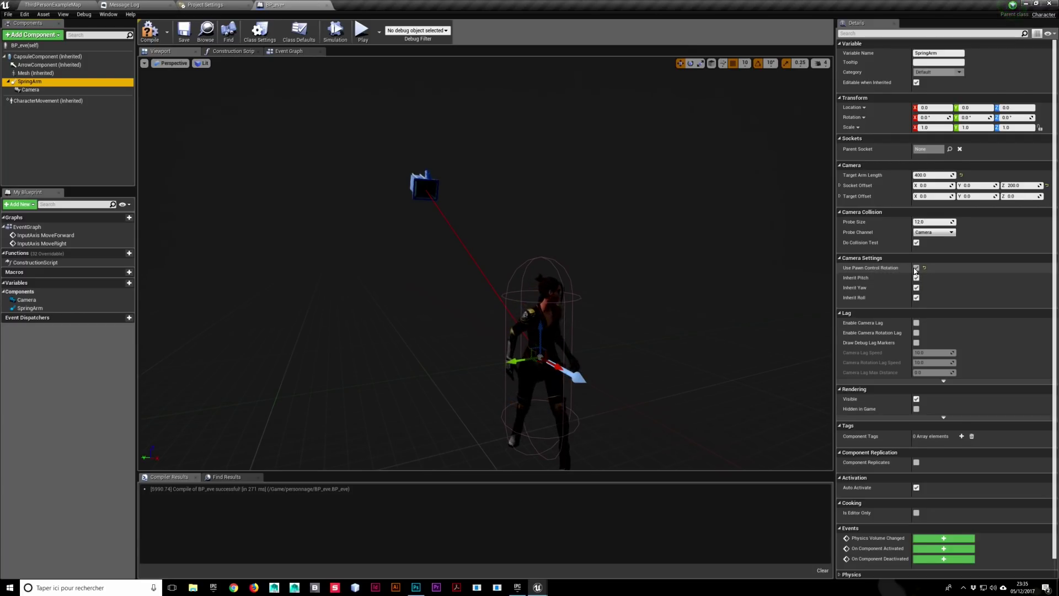
{"action": "mouse_move", "coordinate": [882, 269]}
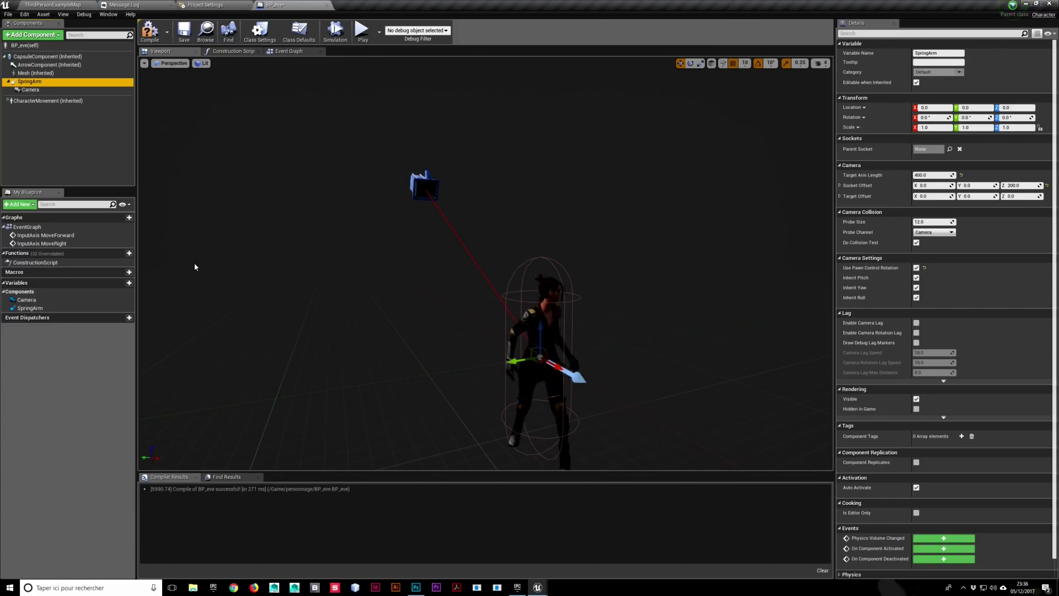
{"action": "left_click", "coordinate": [55, 101]}
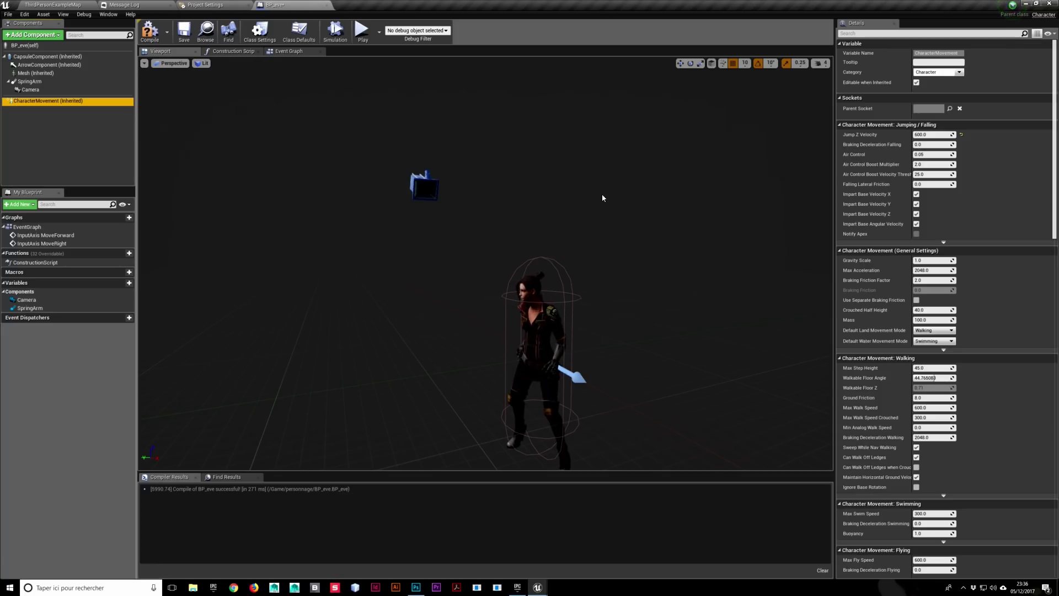
Review CharacterMovement's Rotation Settings, compile BP_eve, and return to ThirdPersonExampleMap
{"action": "scroll", "coordinate": [1003, 262], "scroll_direction": "down", "scroll_amount": 5}
{"action": "scroll", "coordinate": [1003, 262], "scroll_direction": "down", "scroll_amount": 5}
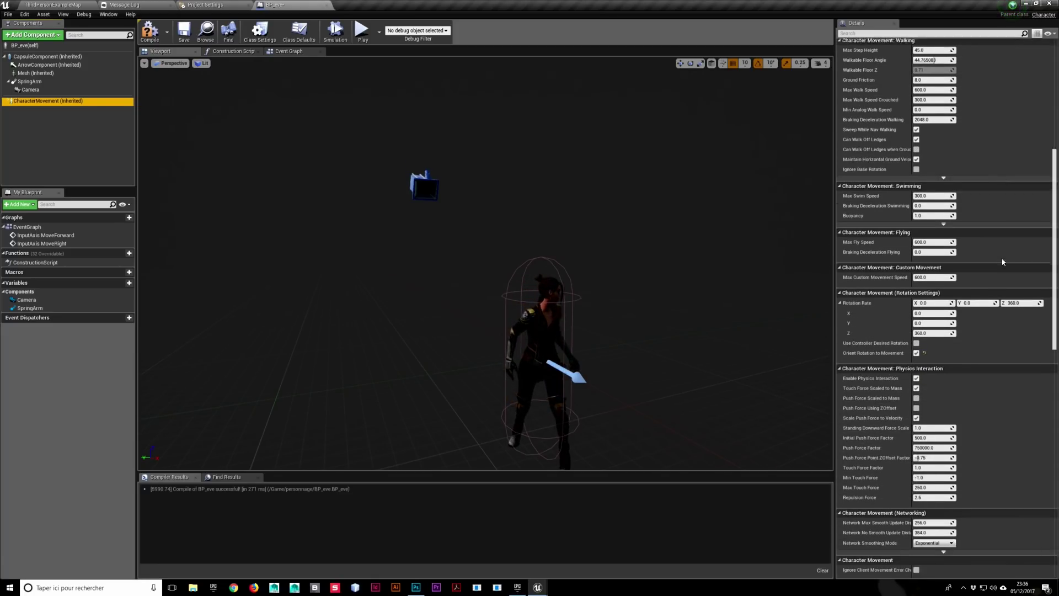
{"action": "scroll", "coordinate": [1003, 262], "scroll_direction": "down", "scroll_amount": 3}
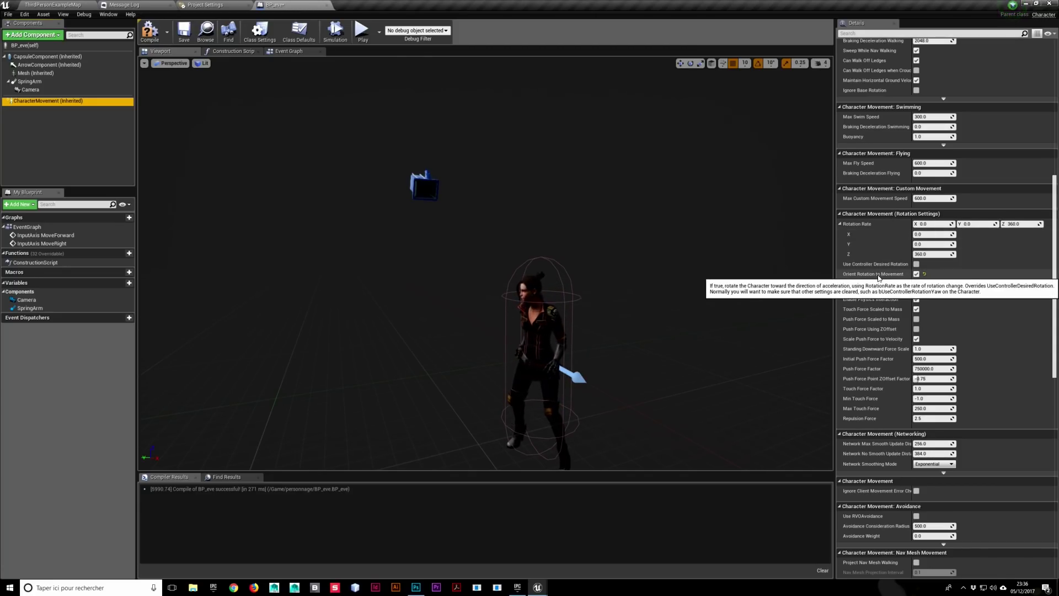
{"action": "left_click", "coordinate": [150, 39]}
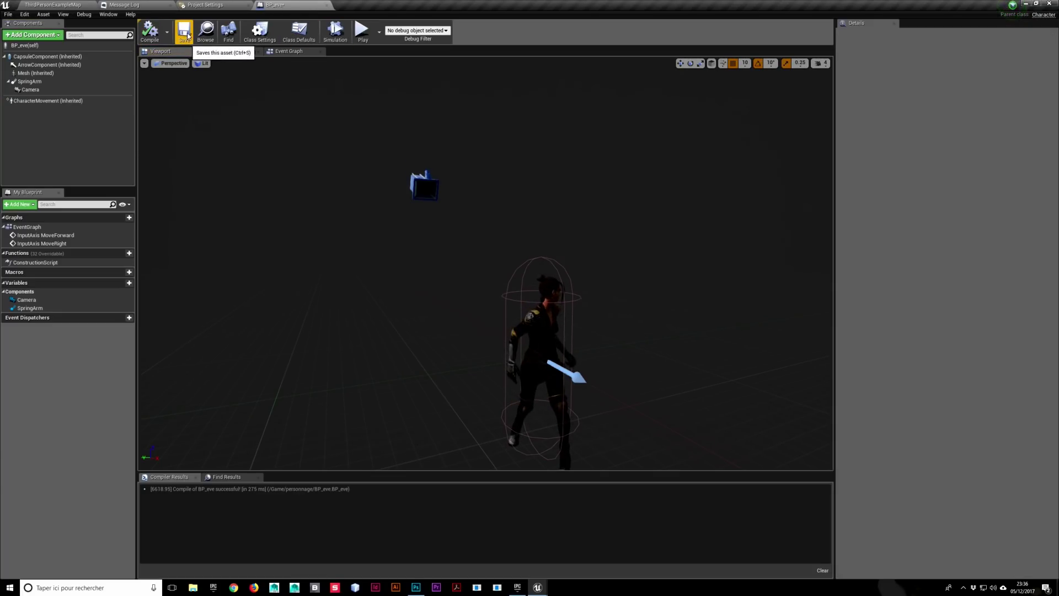
{"action": "left_click", "coordinate": [56, 4]}
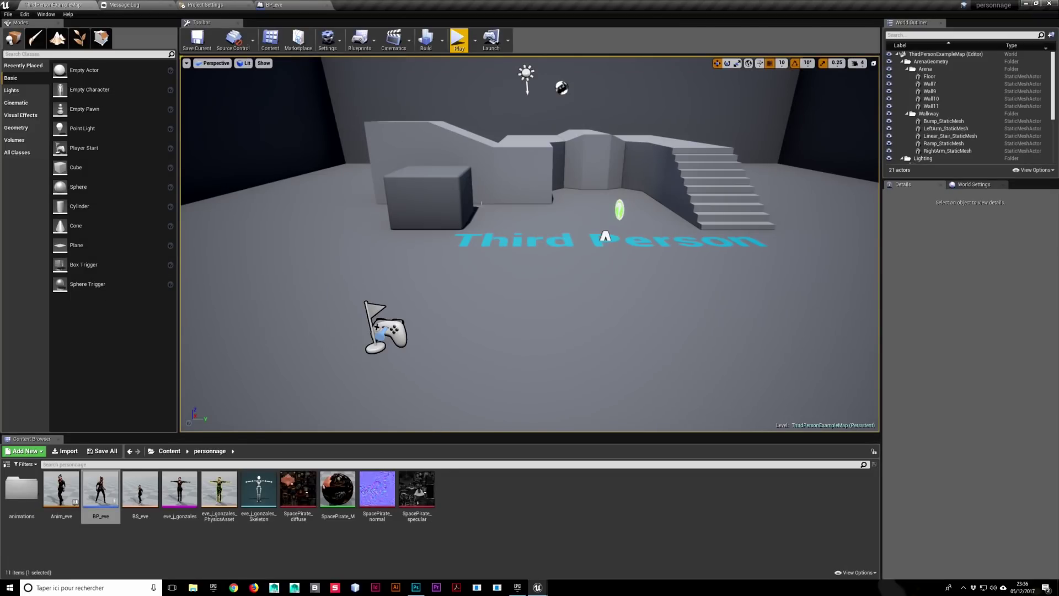
Play-test the level, running the character forward and back with W and S, then stop with Esc
{"action": "left_click", "coordinate": [460, 55]}
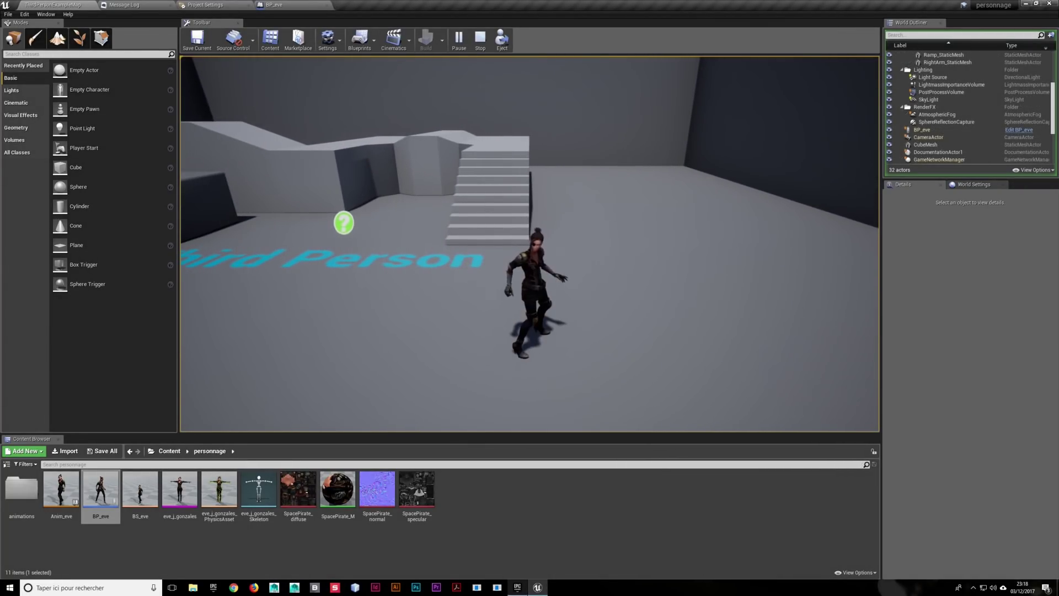
{"action": "key", "text": "w"}
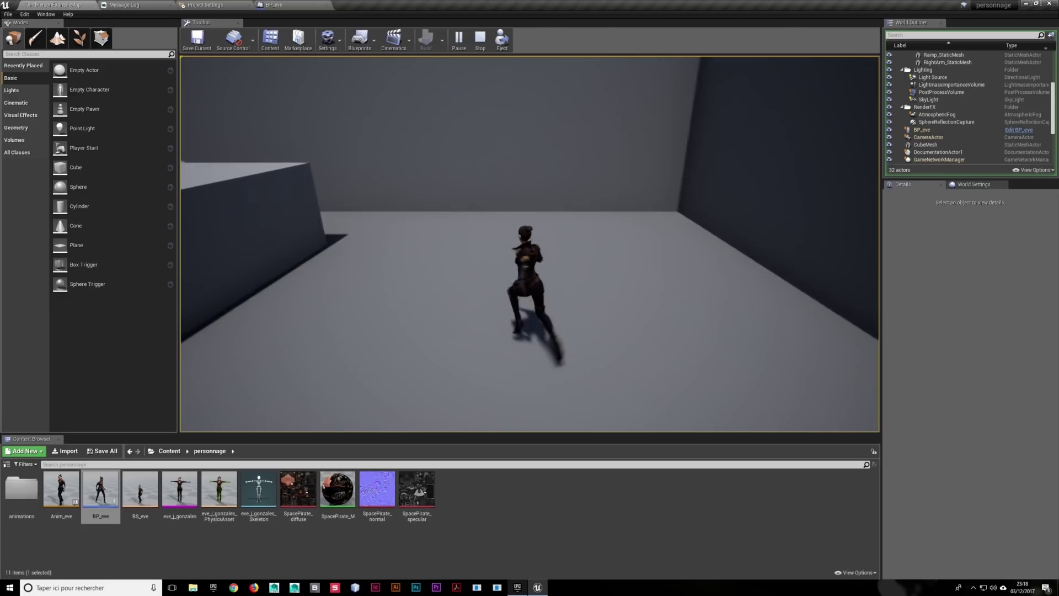
{"action": "key", "text": "s"}
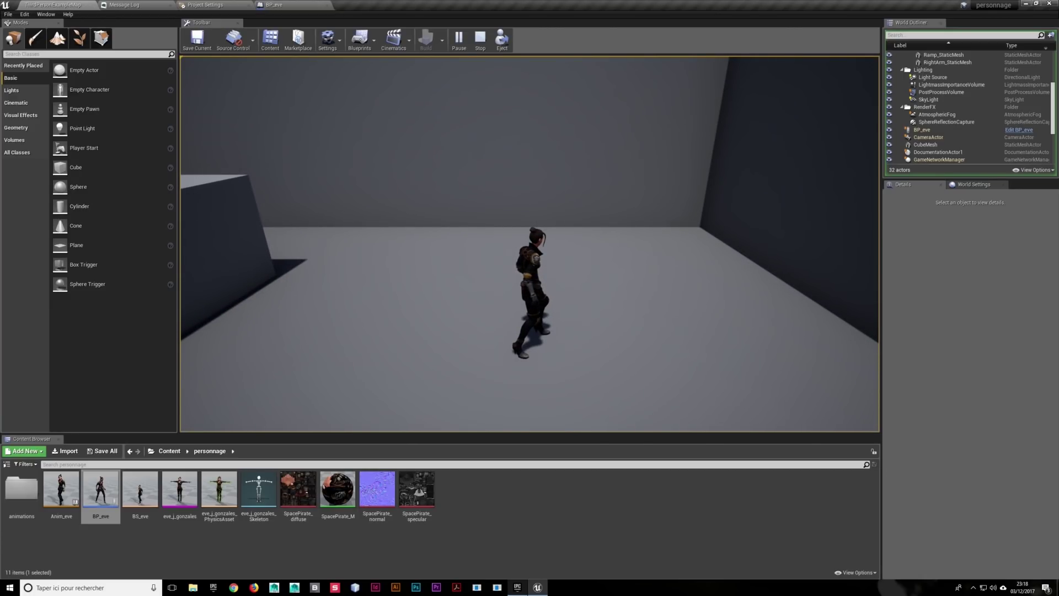
{"action": "key", "text": "w"}
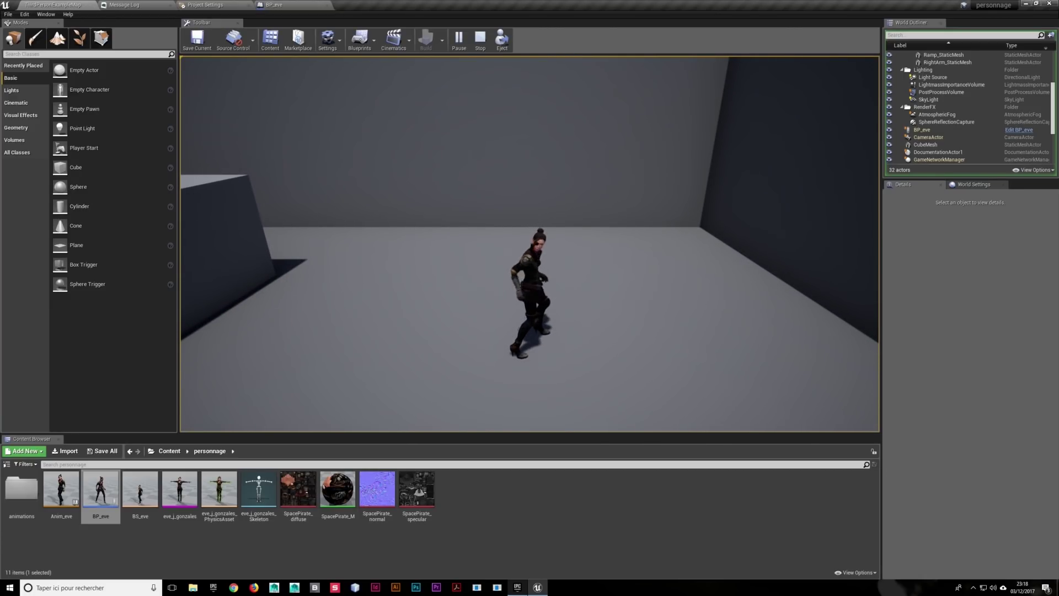
{"action": "key", "text": "Escape"}
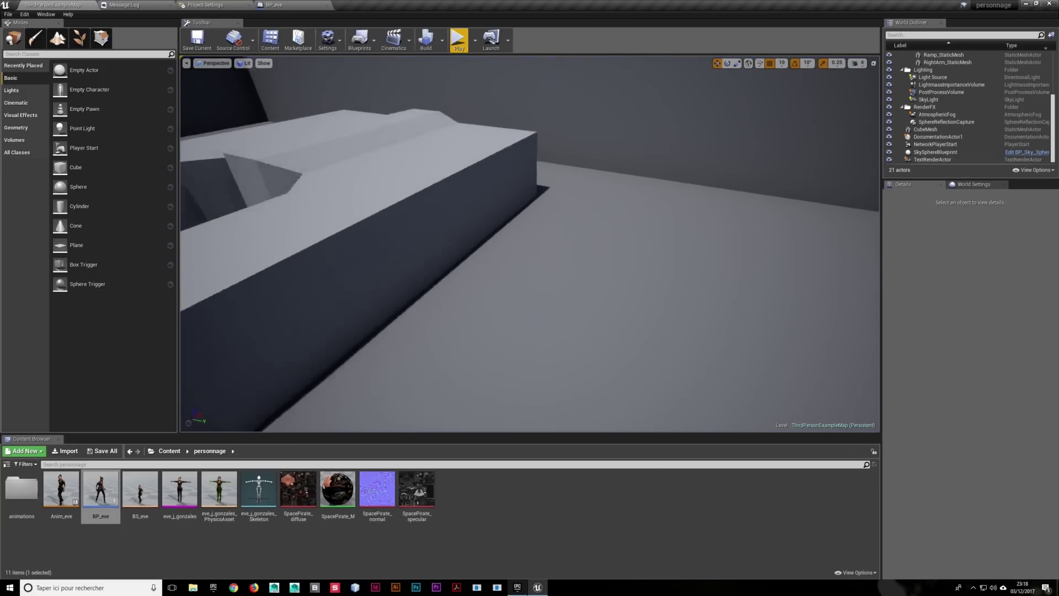
Bring the Engine – Input settings back up, with MoveForward on Z/S and MoveRight on Q/D
{"action": "left_click_drag", "start_coordinate": [530, 248], "coordinate": [529, 210]}
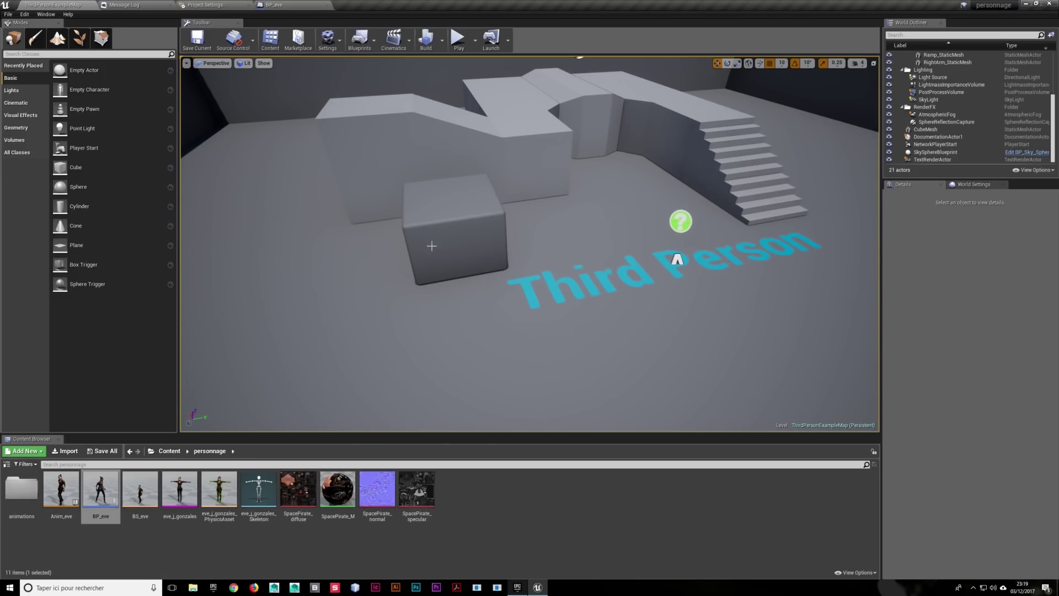
{"action": "right_click_drag", "start_coordinate": [431, 246], "coordinate": [298, 251]}
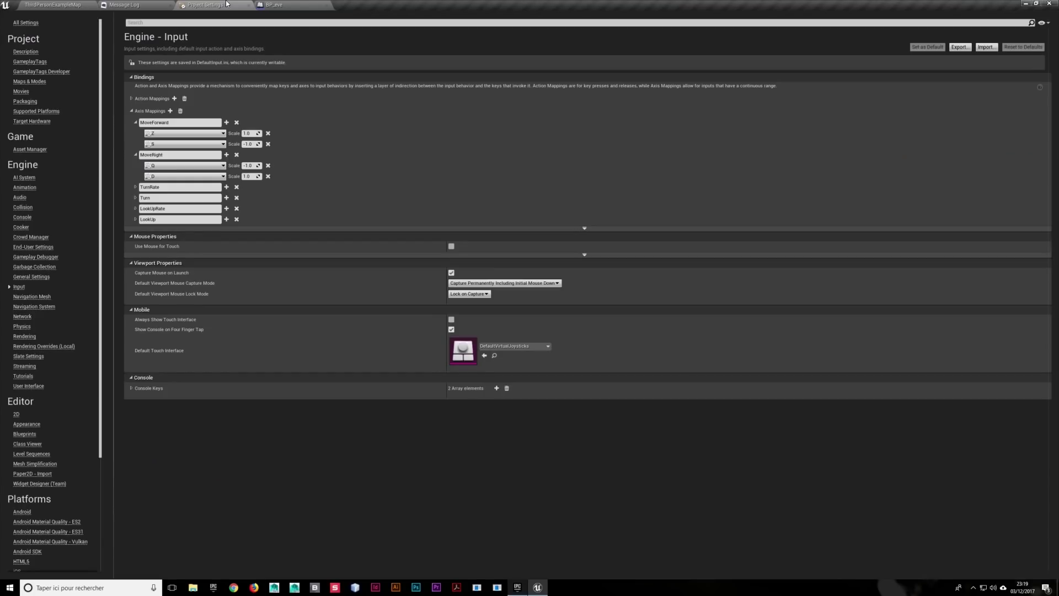
{"action": "left_click", "coordinate": [205, 5]}
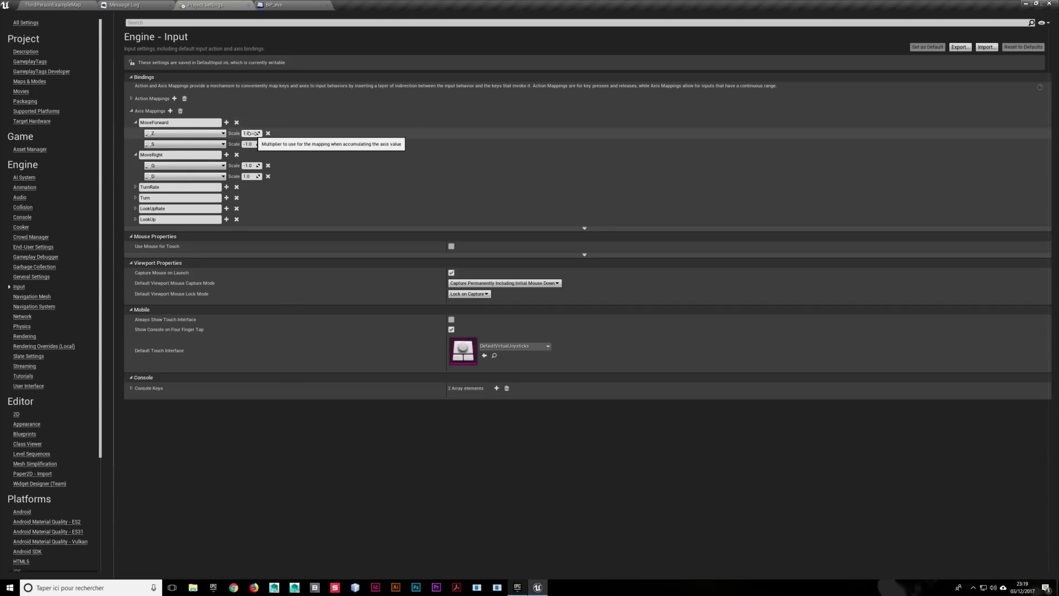
Return via the level editor to BP_eve's Event Graph showing the 'Déplacement du perso' movement setup
{"action": "left_click", "coordinate": [56, 3]}
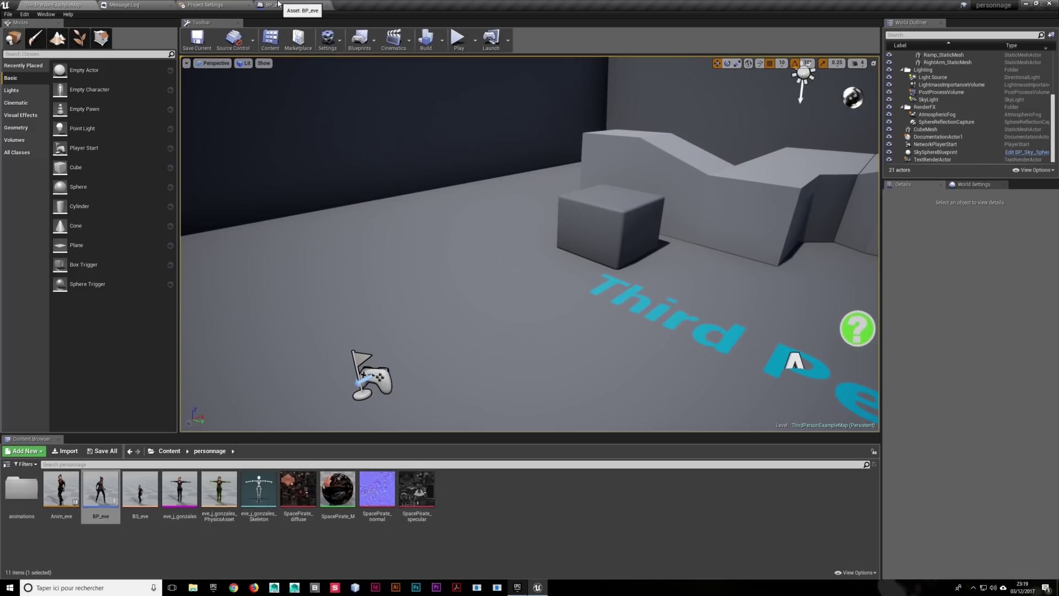
{"action": "left_click", "coordinate": [278, 4]}
{"action": "scroll", "coordinate": [492, 241], "scroll_direction": "up", "scroll_amount": 3}
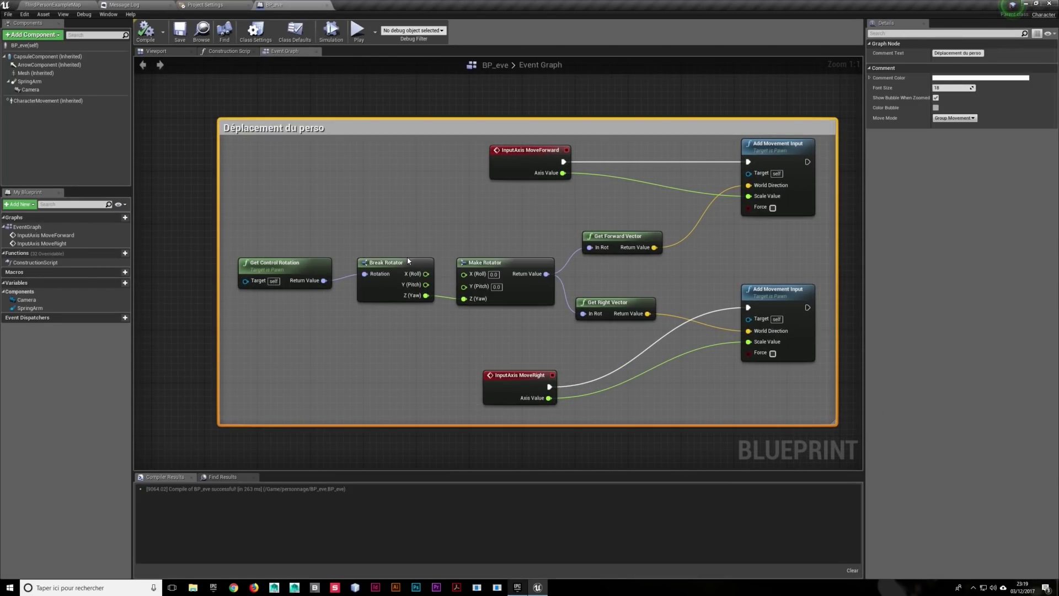
{"action": "left_click", "coordinate": [189, 147]}
{"action": "scroll", "coordinate": [186, 145], "scroll_direction": "up", "scroll_amount": 1}
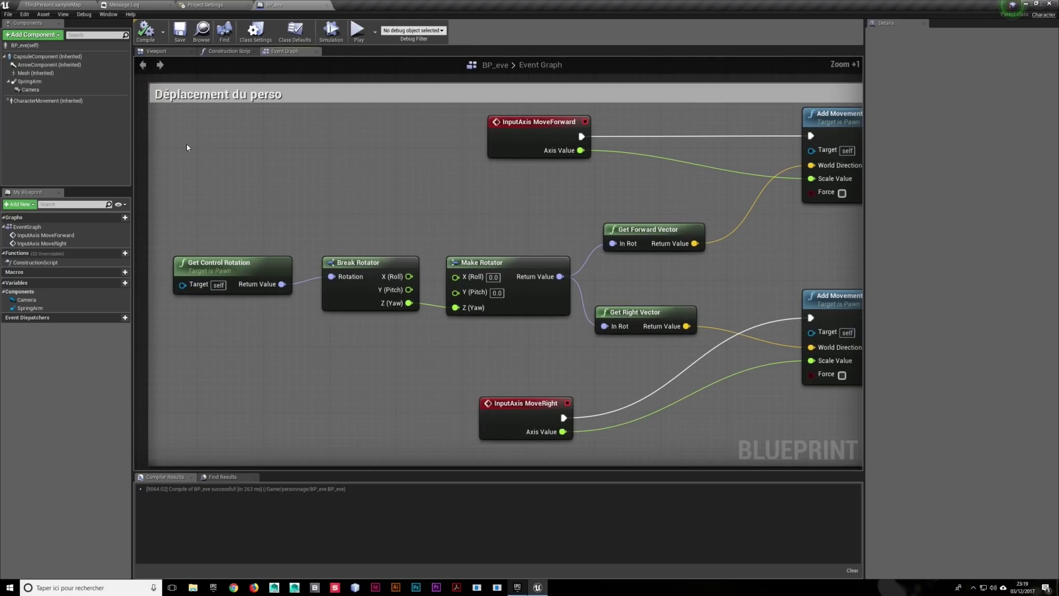
{"action": "right_click_drag", "start_coordinate": [476, 227], "coordinate": [455, 191]}
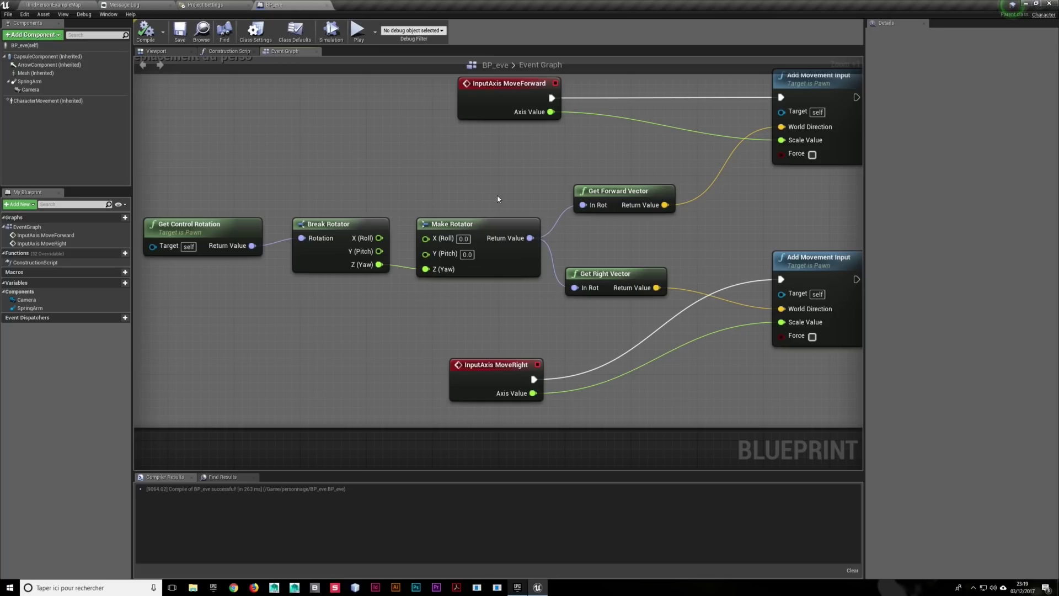
{"action": "right_click_drag", "start_coordinate": [498, 197], "coordinate": [423, 197]}
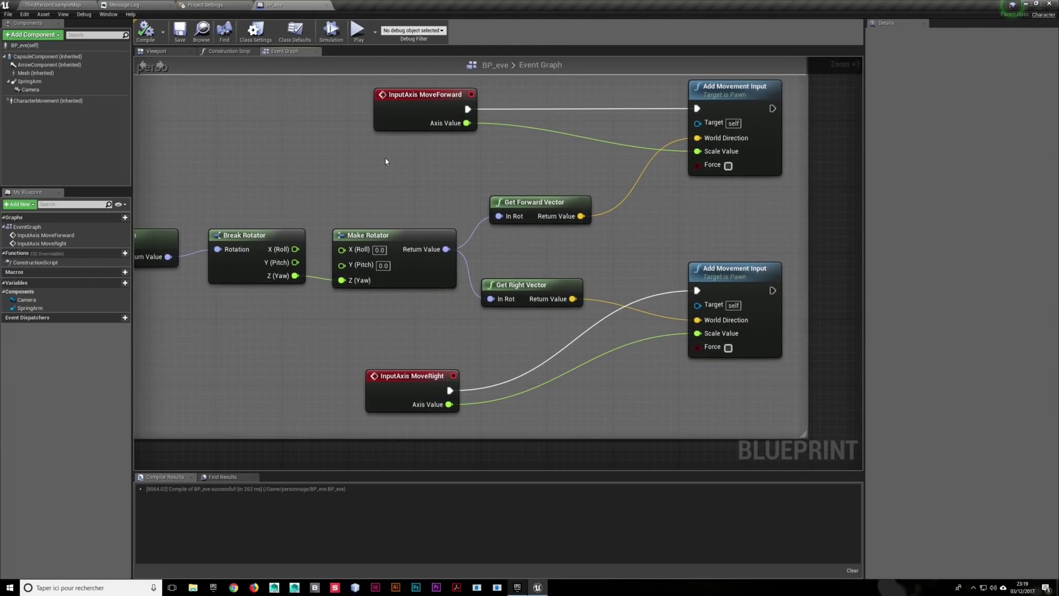
{"action": "right_click_drag", "start_coordinate": [385, 160], "coordinate": [411, 188]}
{"action": "scroll", "coordinate": [504, 158], "scroll_direction": "down", "scroll_amount": 1}
{"action": "right_click_drag", "start_coordinate": [574, 188], "coordinate": [585, 187]}
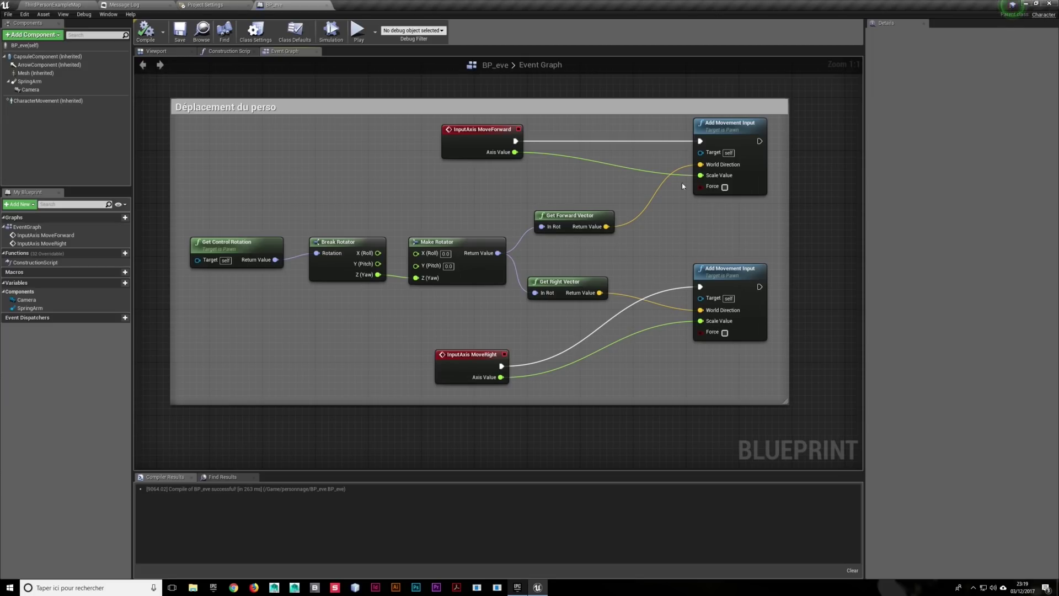
{"action": "right_click_drag", "start_coordinate": [567, 187], "coordinate": [569, 200]}
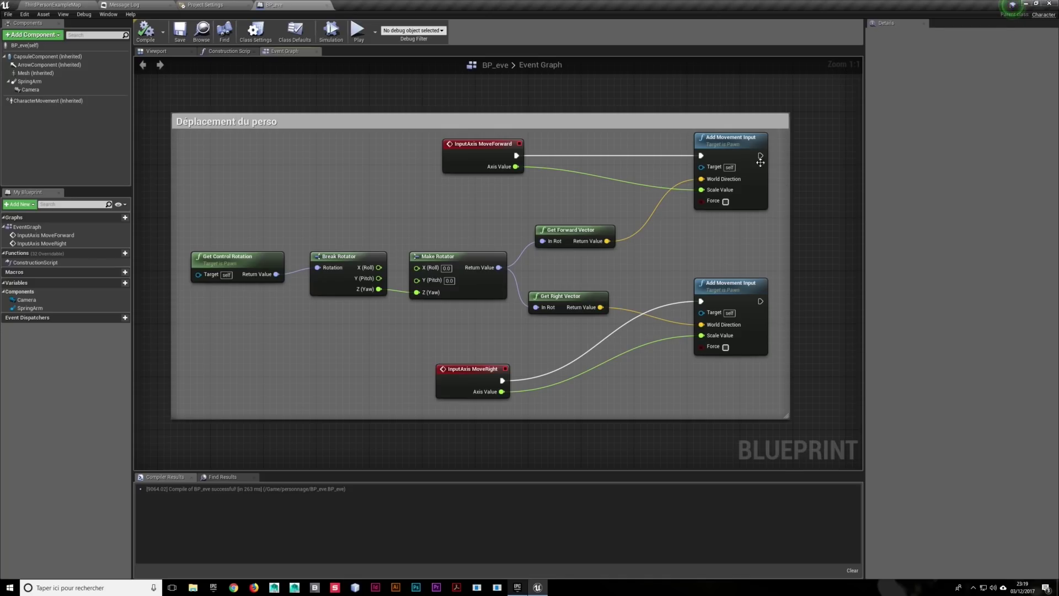
{"action": "right_click_drag", "start_coordinate": [822, 222], "coordinate": [815, 220]}
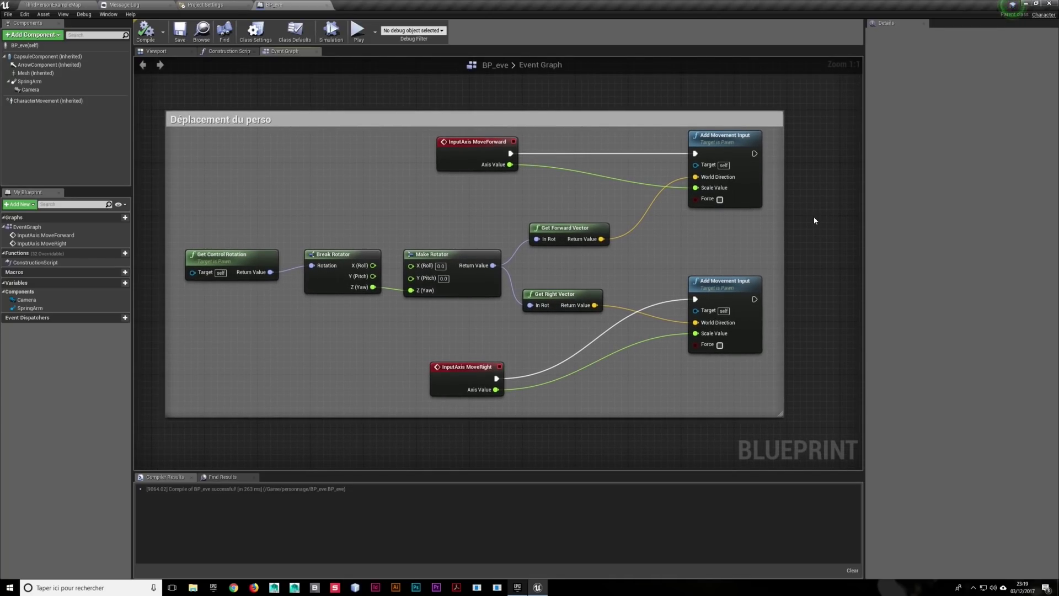